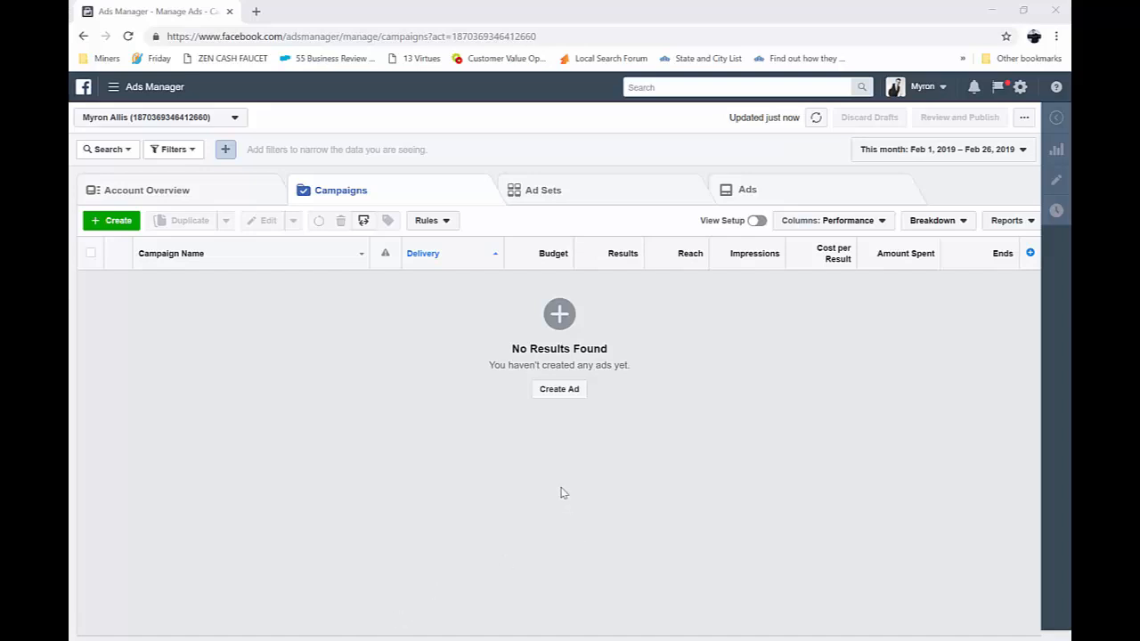
# Start a new ad campaign using guided creation and choose Traffic as the marketing objective
pyautogui.click(560, 389)
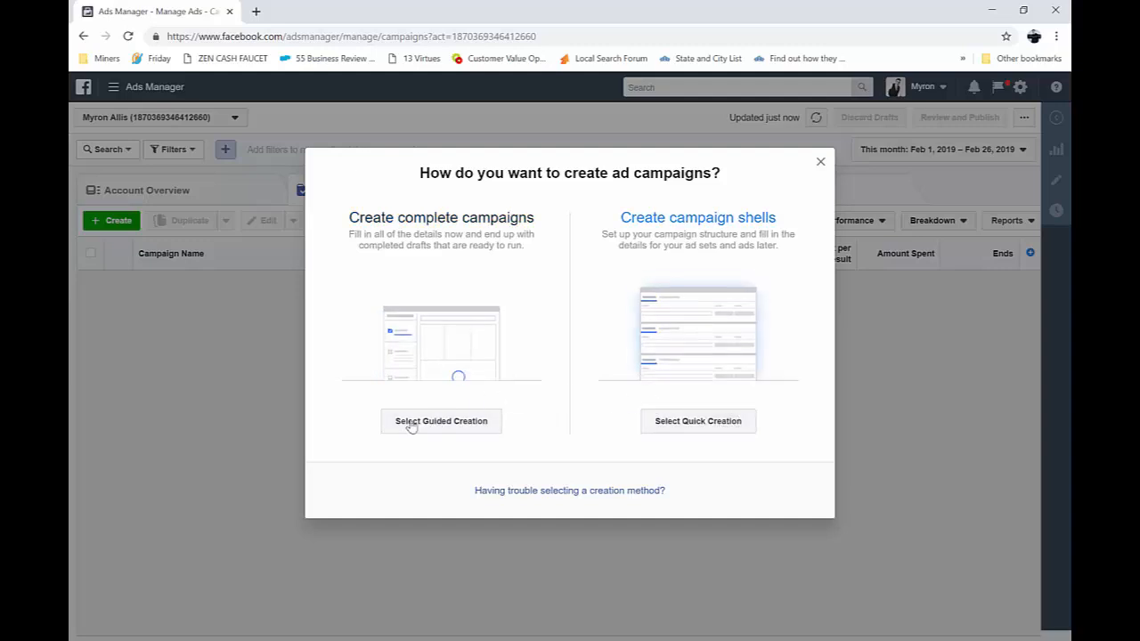
pyautogui.click(437, 424)
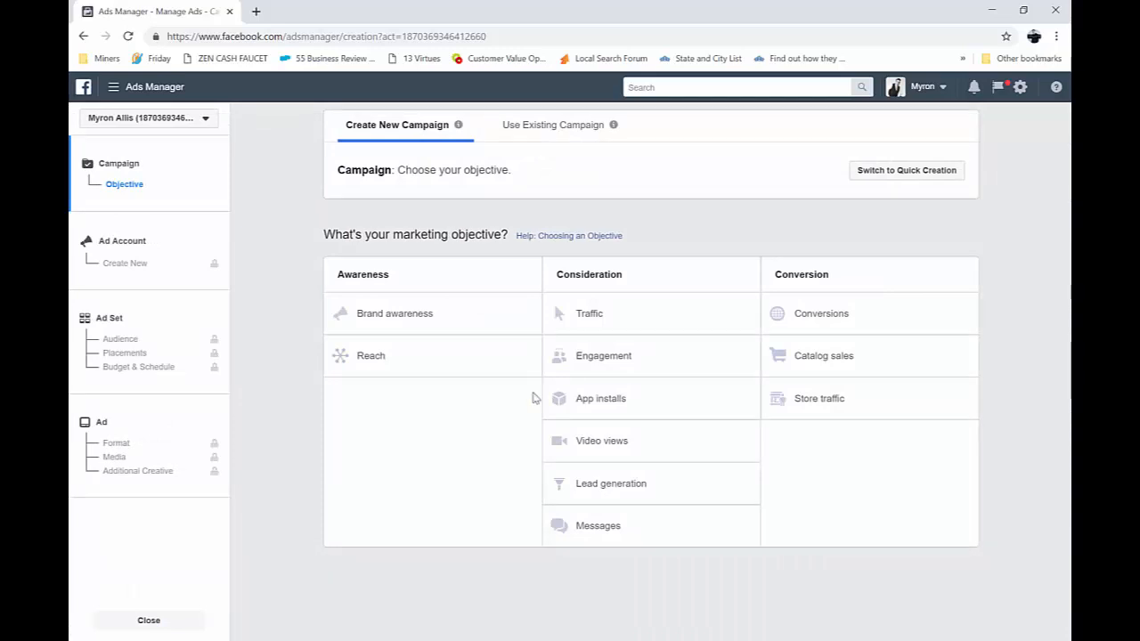
pyautogui.click(584, 317)
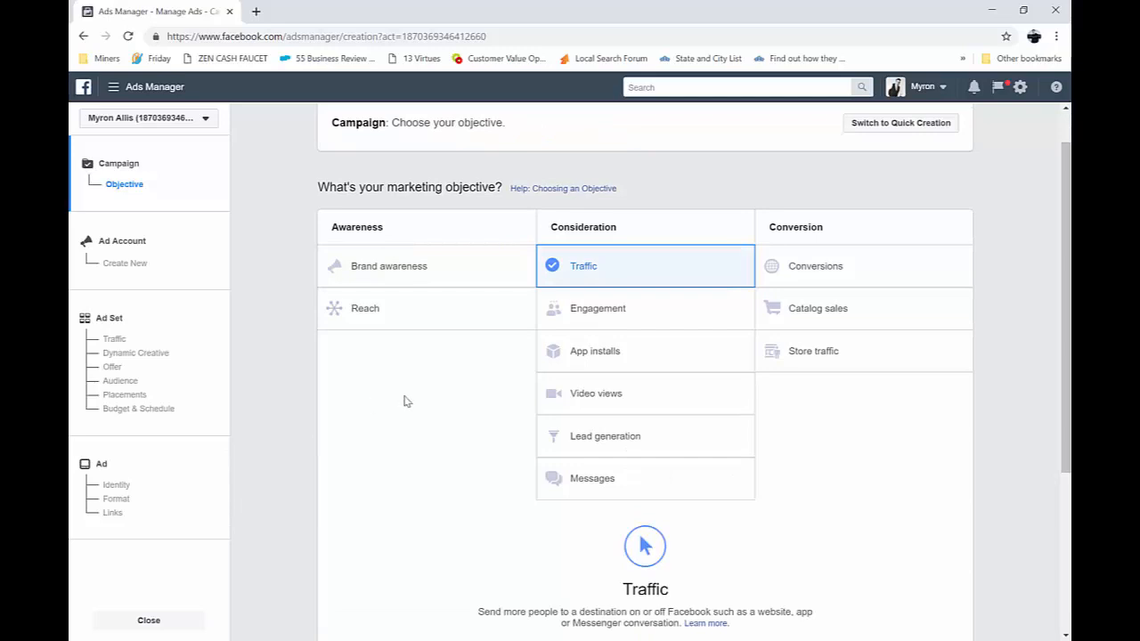
# Name the Traffic campaign "Free Beard Oil"
pyautogui.scroll(-3, 403, 401)
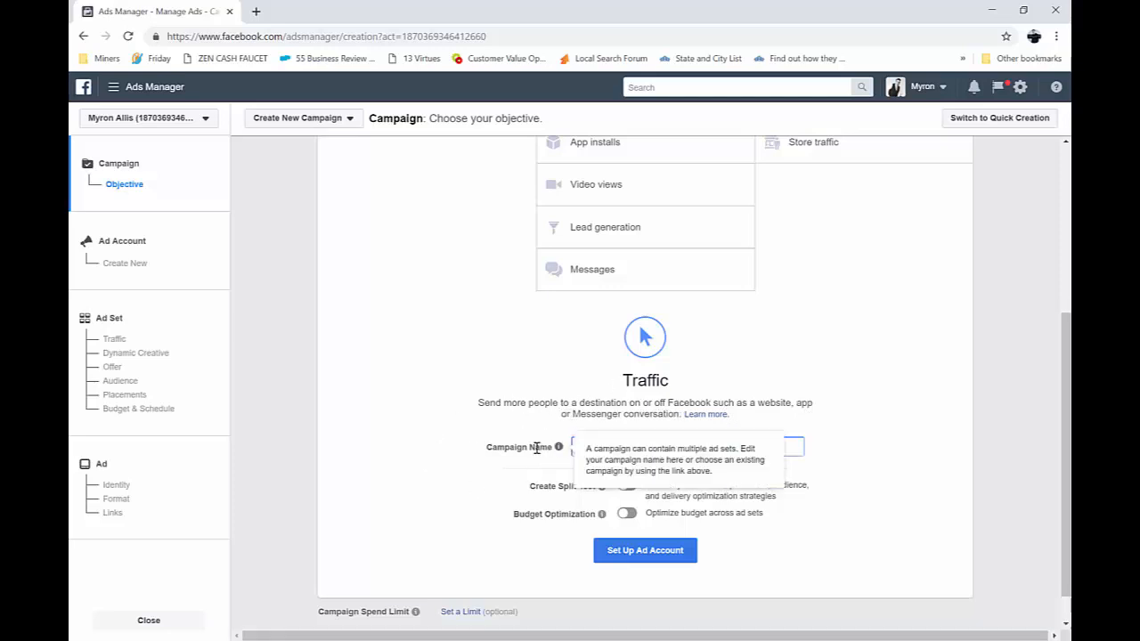
pyautogui.click(533, 447)
pyautogui.write('Fi')
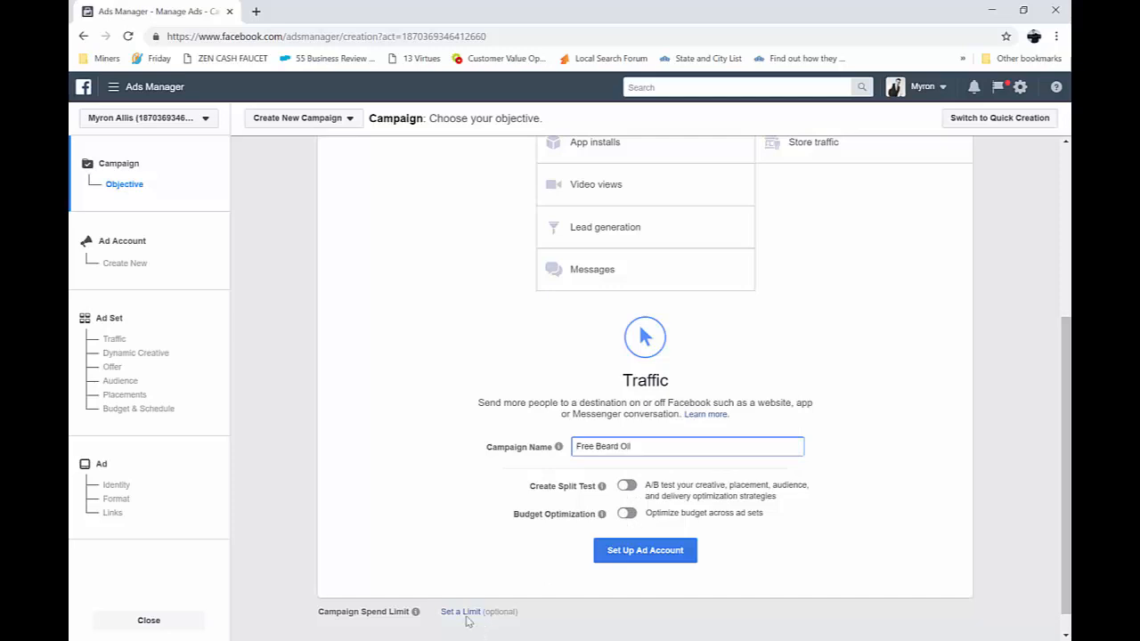
# Set the campaign spend limit to 100.00 and continue to the ad account setup
pyautogui.moveTo(416, 617)
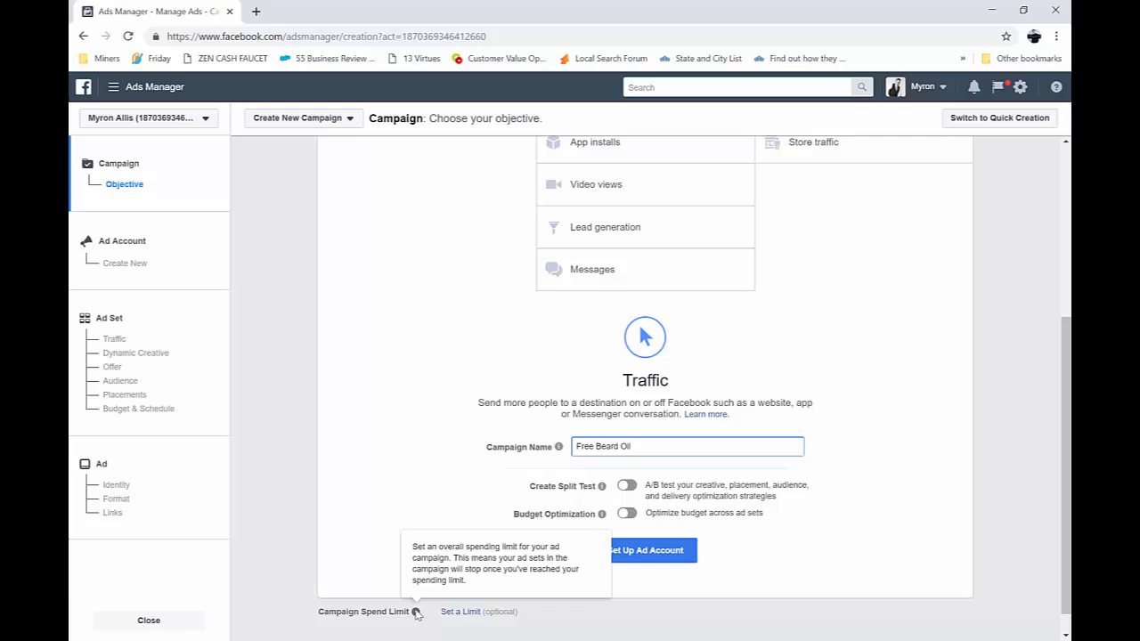
pyautogui.click(467, 614)
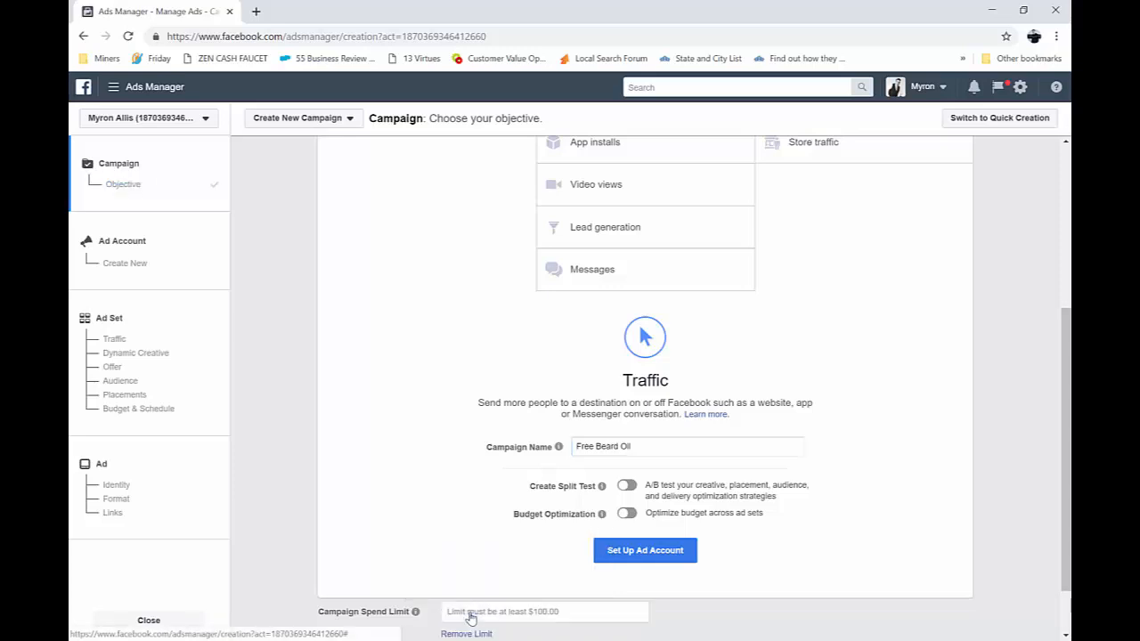
pyautogui.scroll(-1, 472, 534)
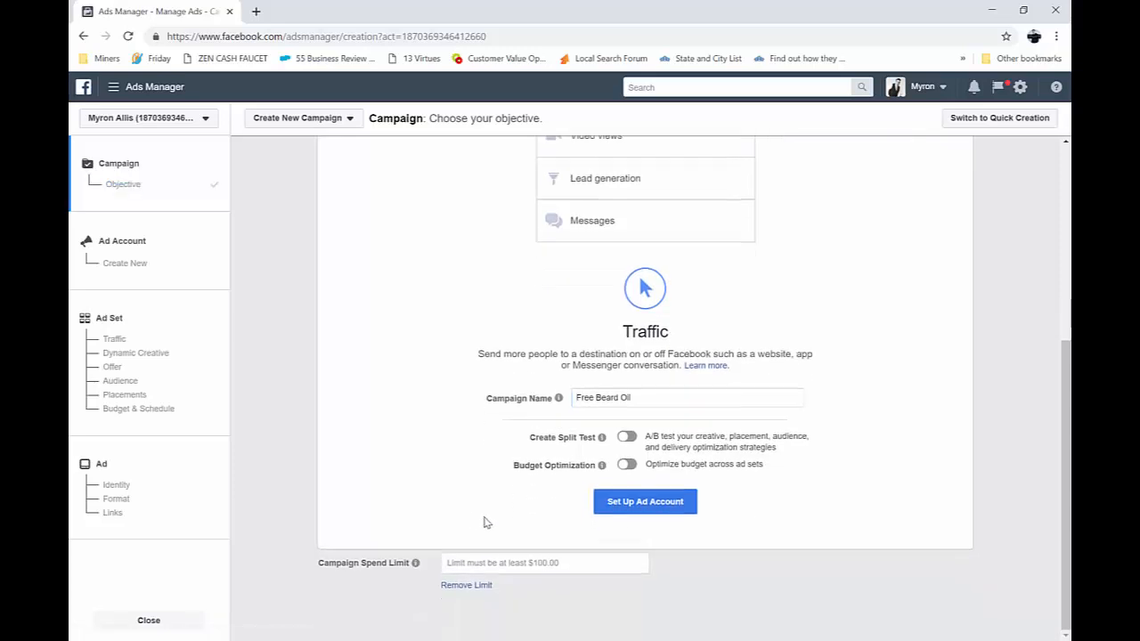
pyautogui.click(514, 567)
pyautogui.write('100')
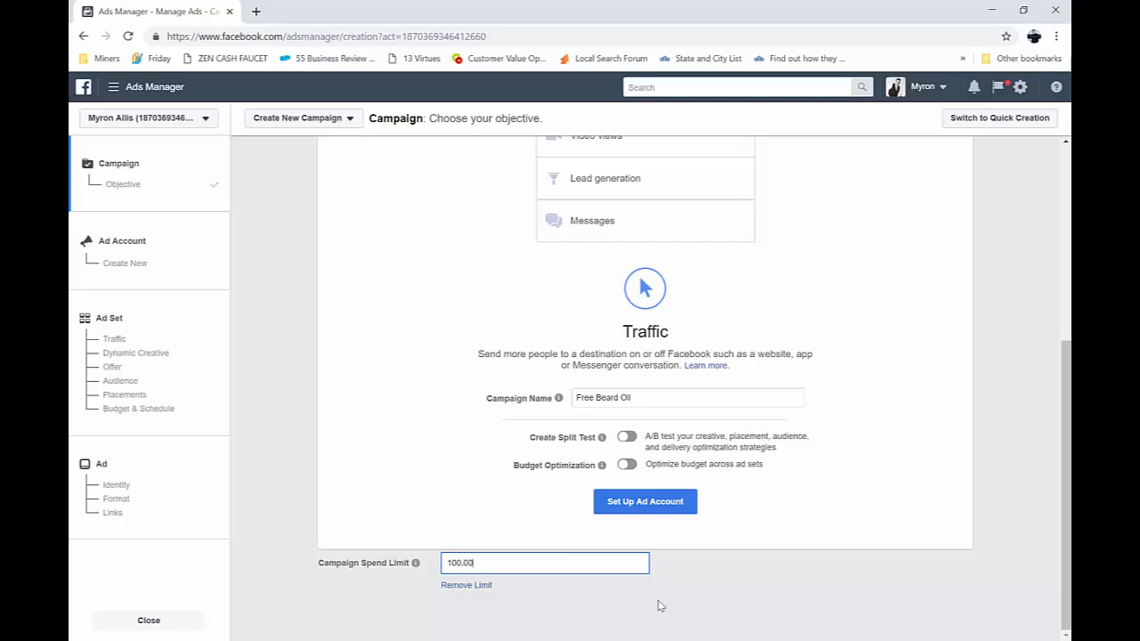
pyautogui.write(',00')
pyautogui.click(649, 504)
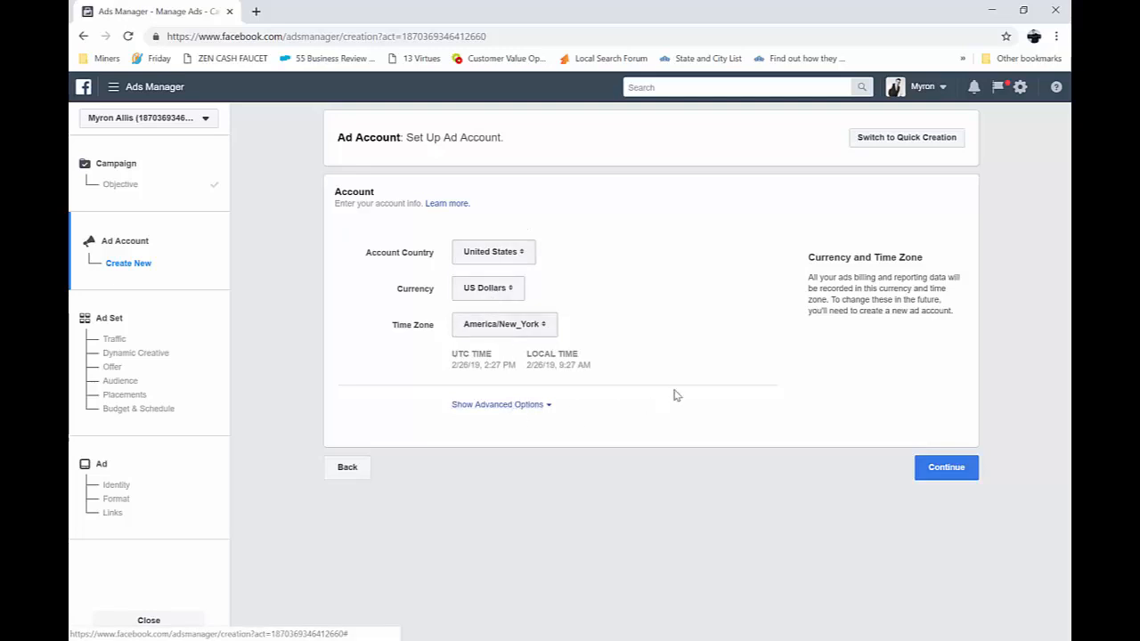
# Reveal the advanced account options, name the ad account "Function Of Men" and continue to the ad set
pyautogui.click(538, 407)
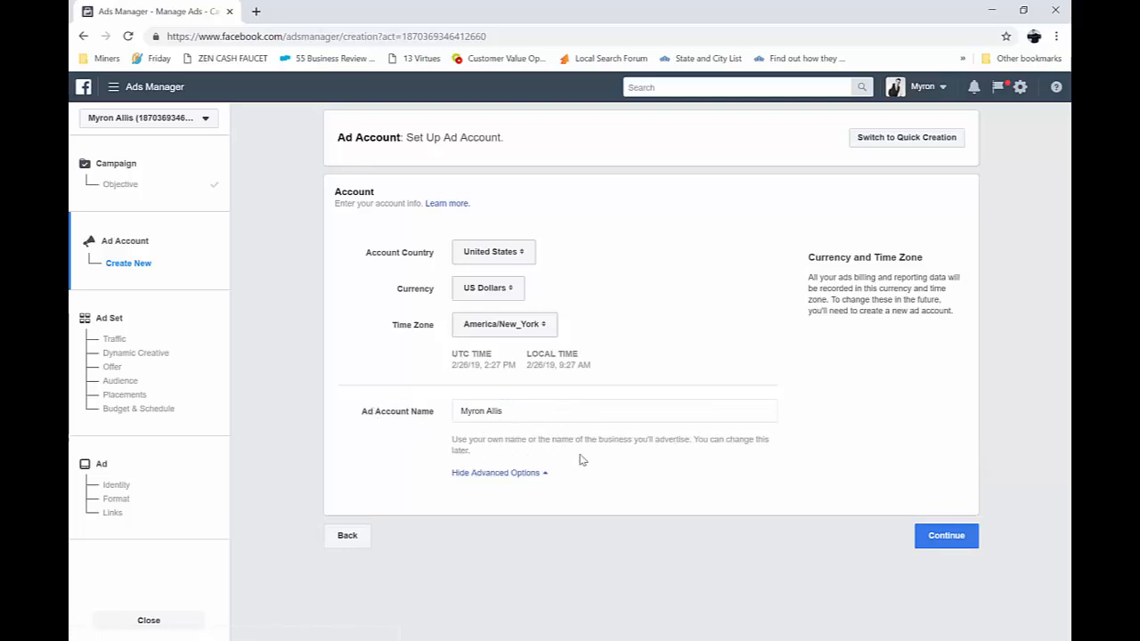
pyautogui.moveTo(557, 412); pyautogui.dragTo(381, 400)
pyautogui.write('Function Of Men')
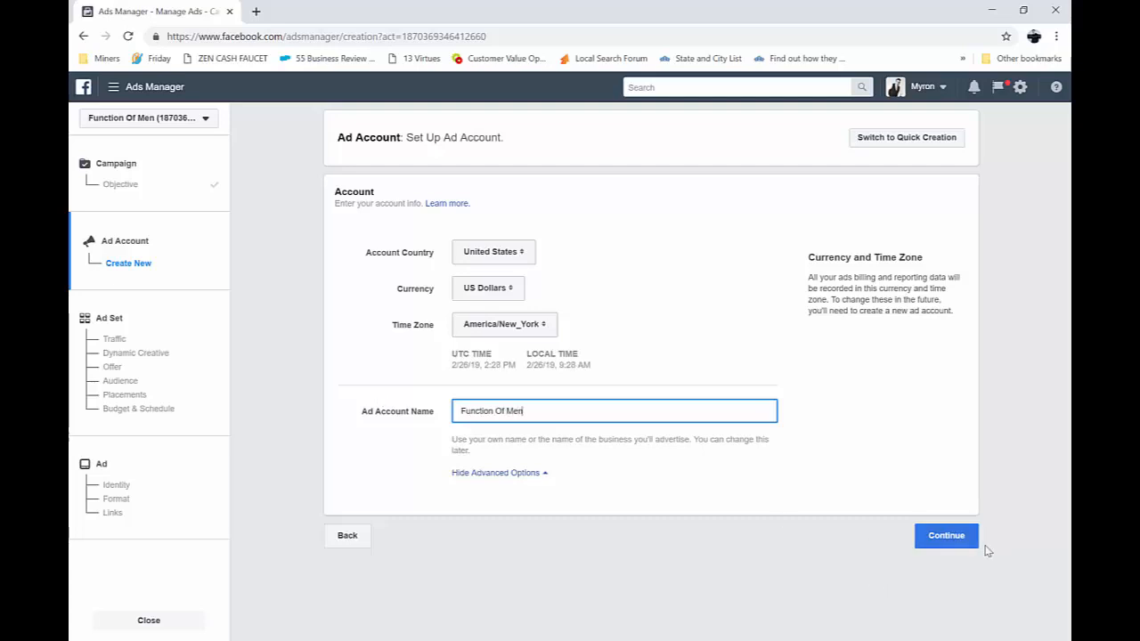
pyautogui.click(934, 538)
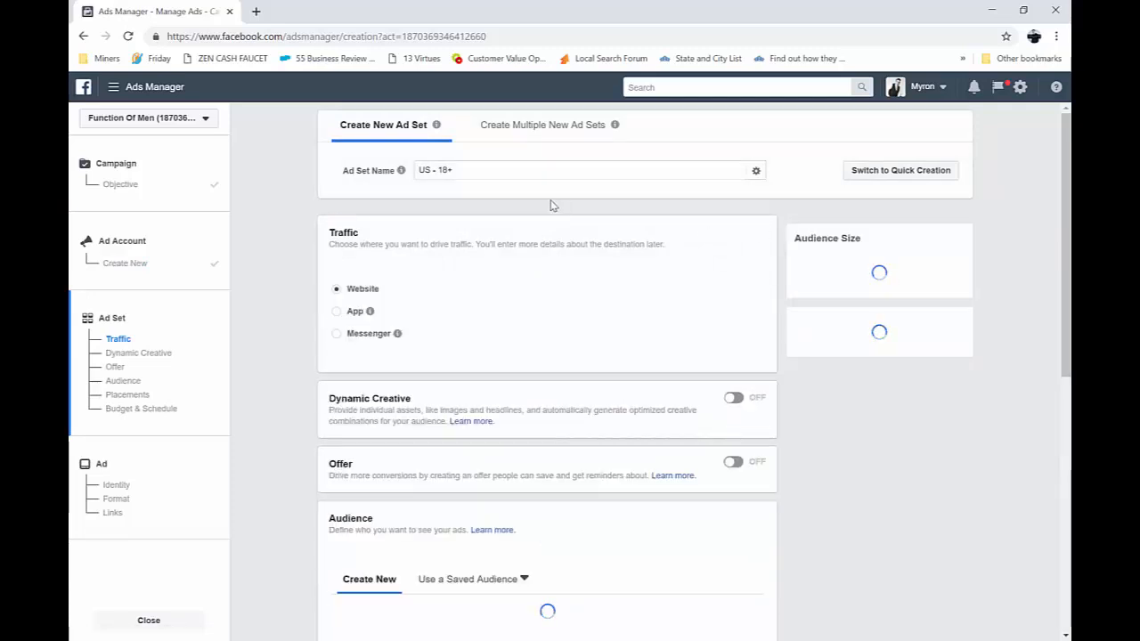
# Choose Website as the traffic destination and limit the audience's gender to Men
pyautogui.click(352, 295)
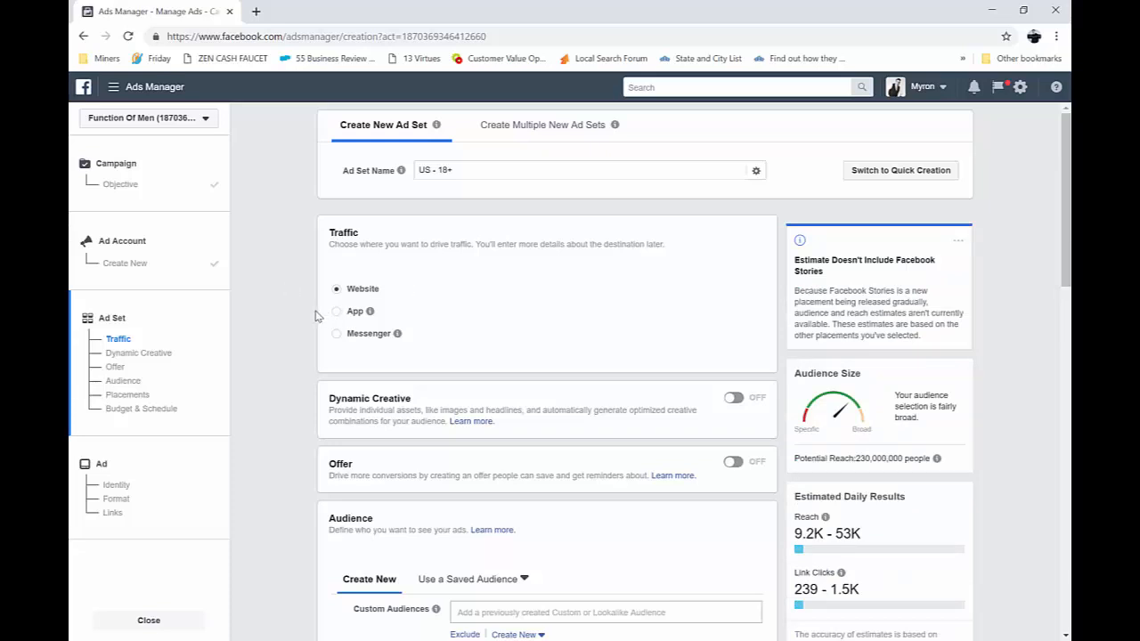
pyautogui.scroll(-1, 313, 316)
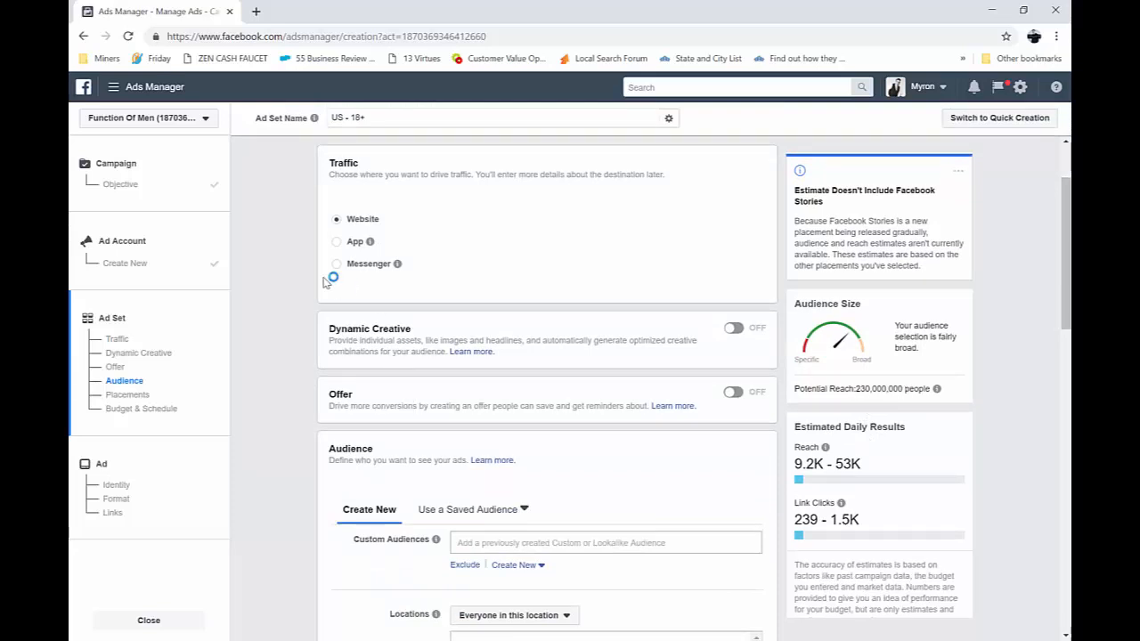
pyautogui.scroll(-1, 437, 343)
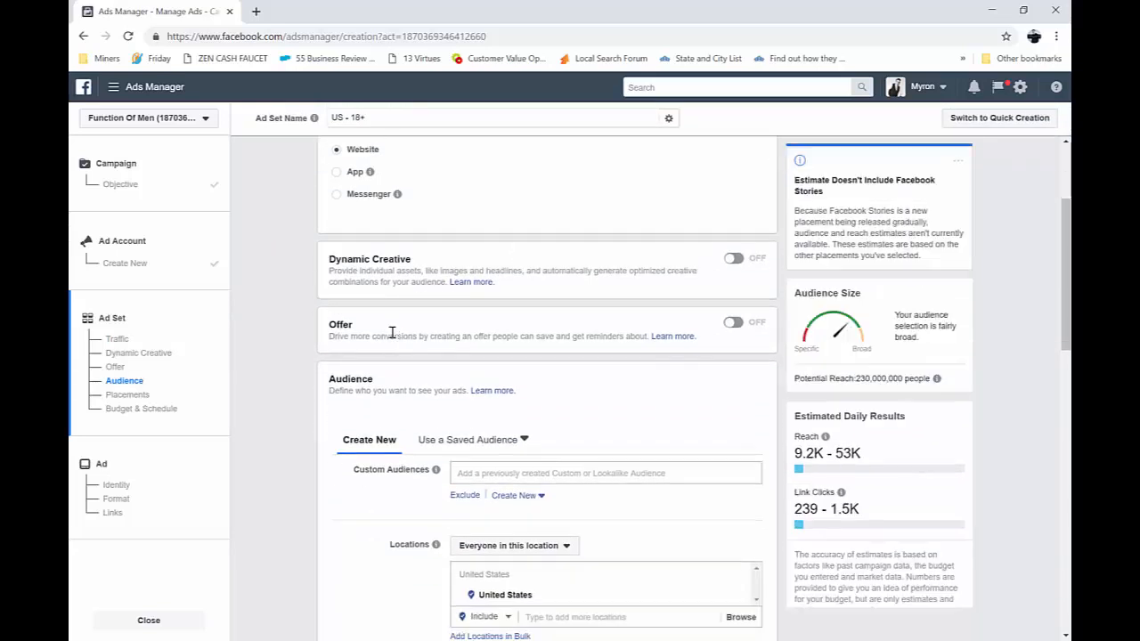
pyautogui.scroll(-3, 398, 352)
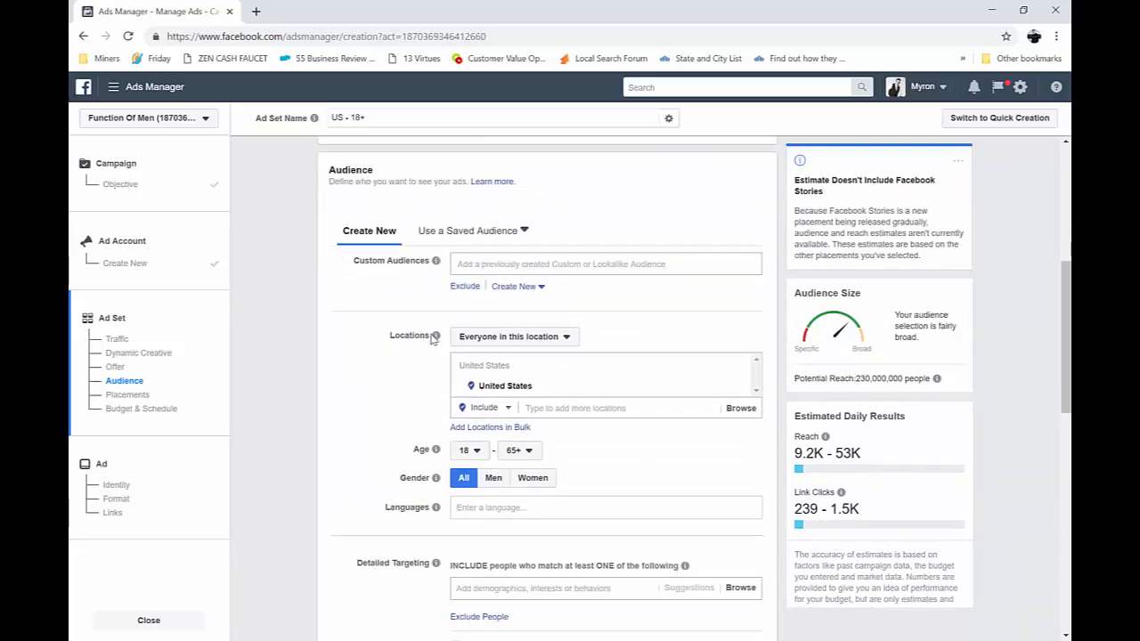
pyautogui.scroll(-1, 392, 409)
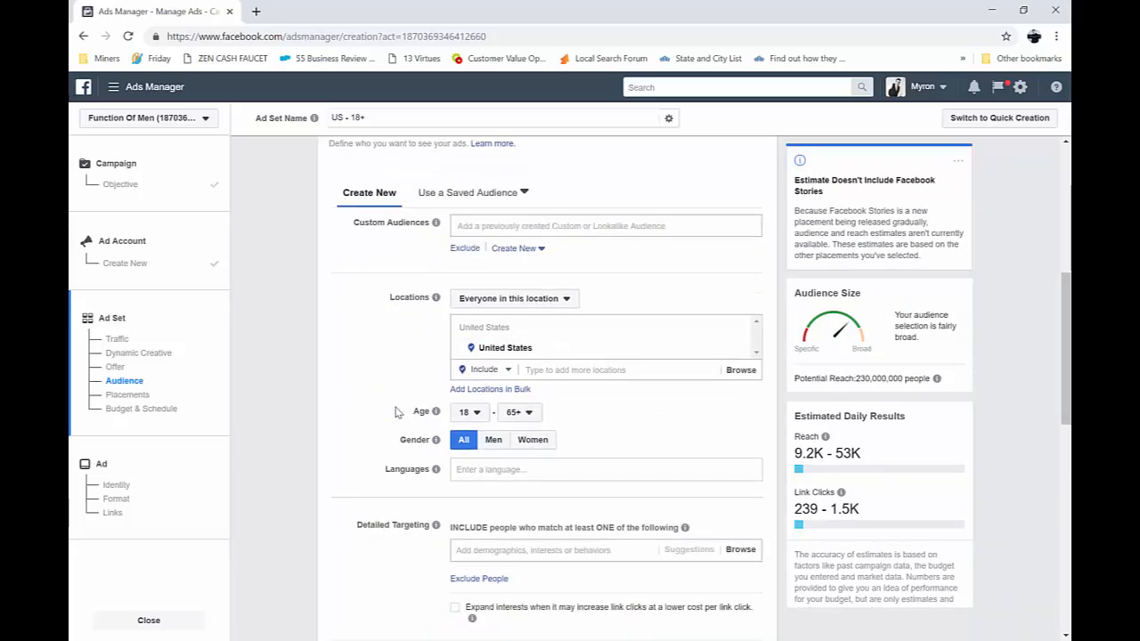
pyautogui.click(493, 408)
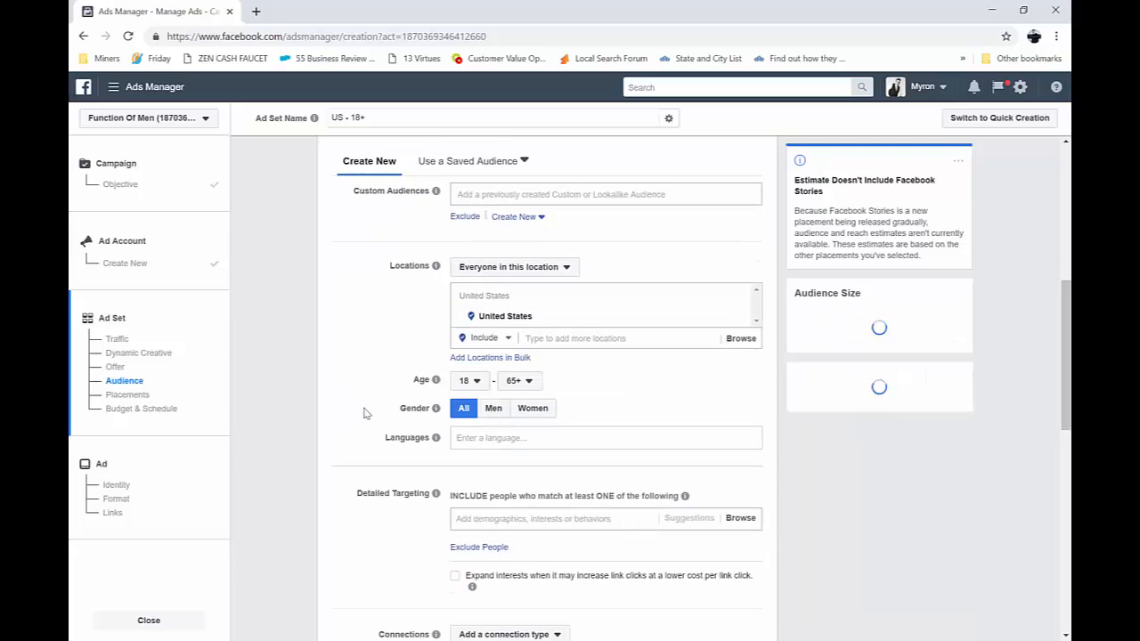
# Add English (US) as the audience language
pyautogui.click(465, 440)
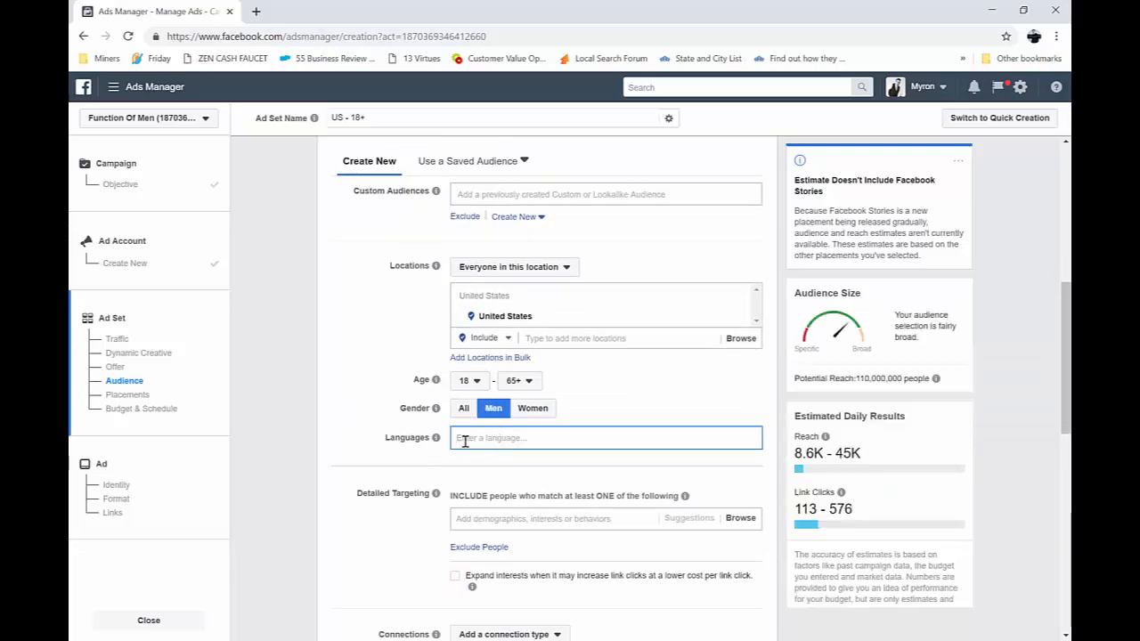
pyautogui.write('Eng')
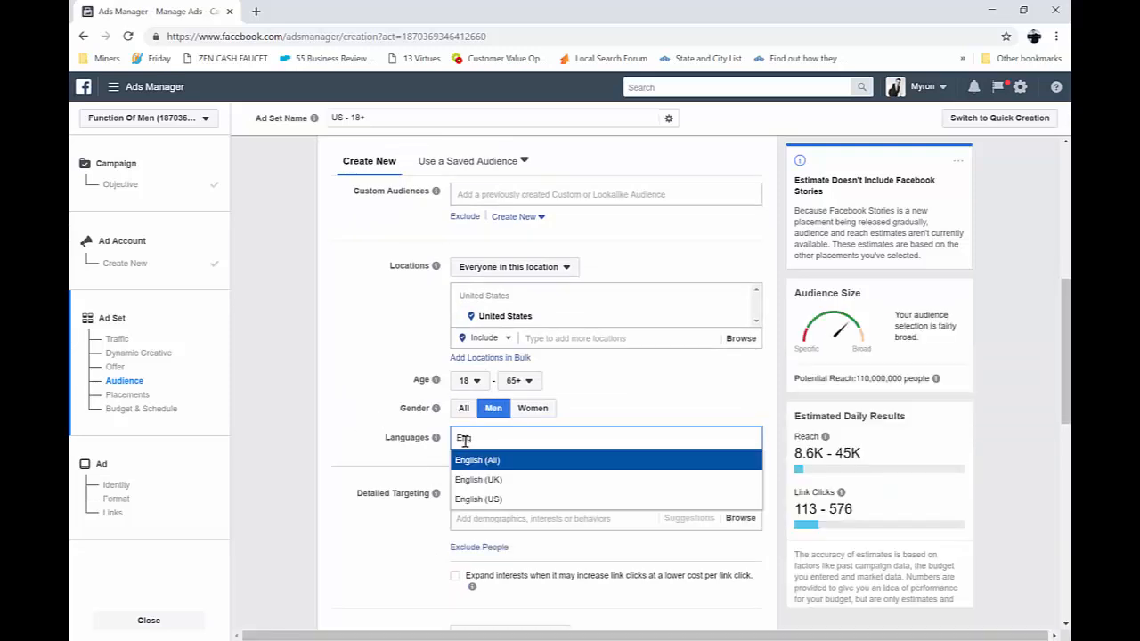
pyautogui.click(496, 500)
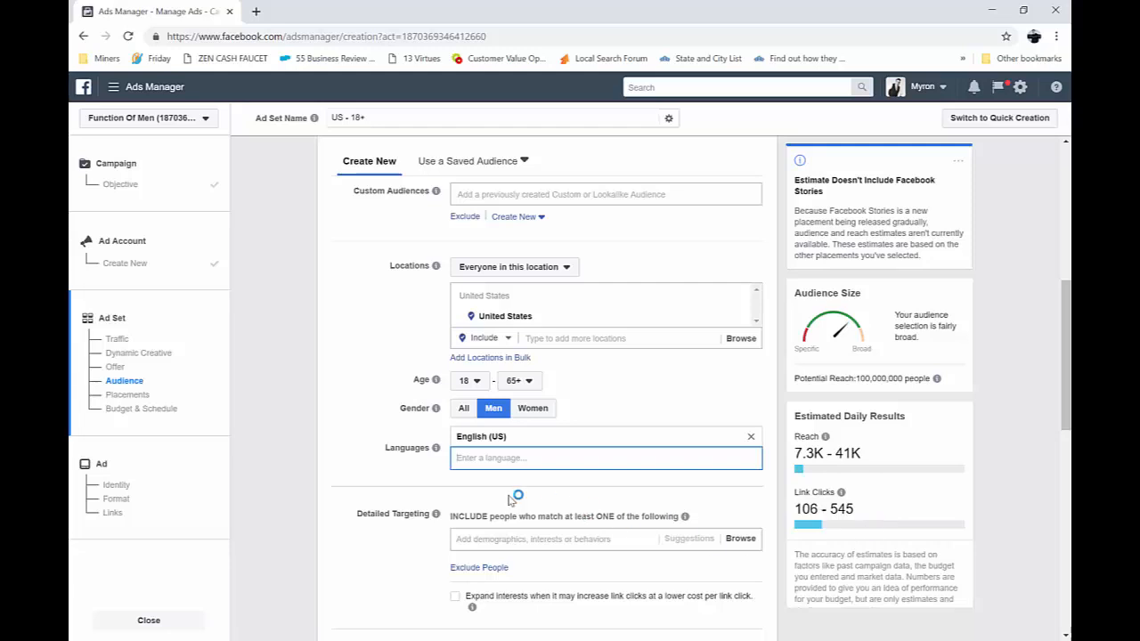
# Review the connection types available for the audience, covering Facebook Pages, apps and events, without choosing one
pyautogui.scroll(1, 379, 479)
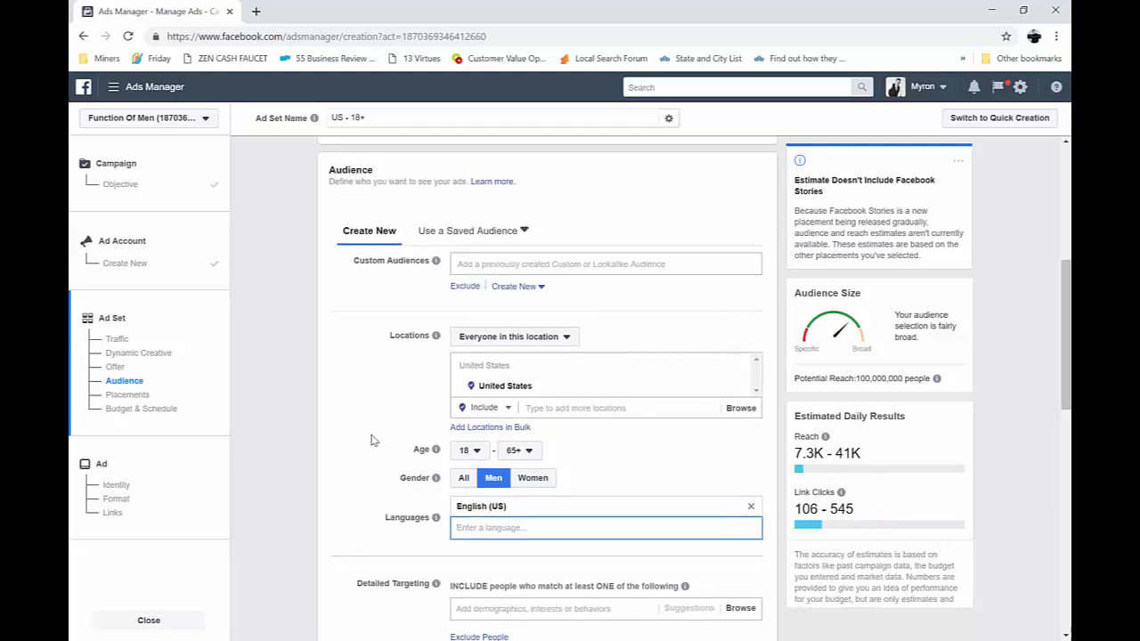
pyautogui.scroll(-2, 384, 347)
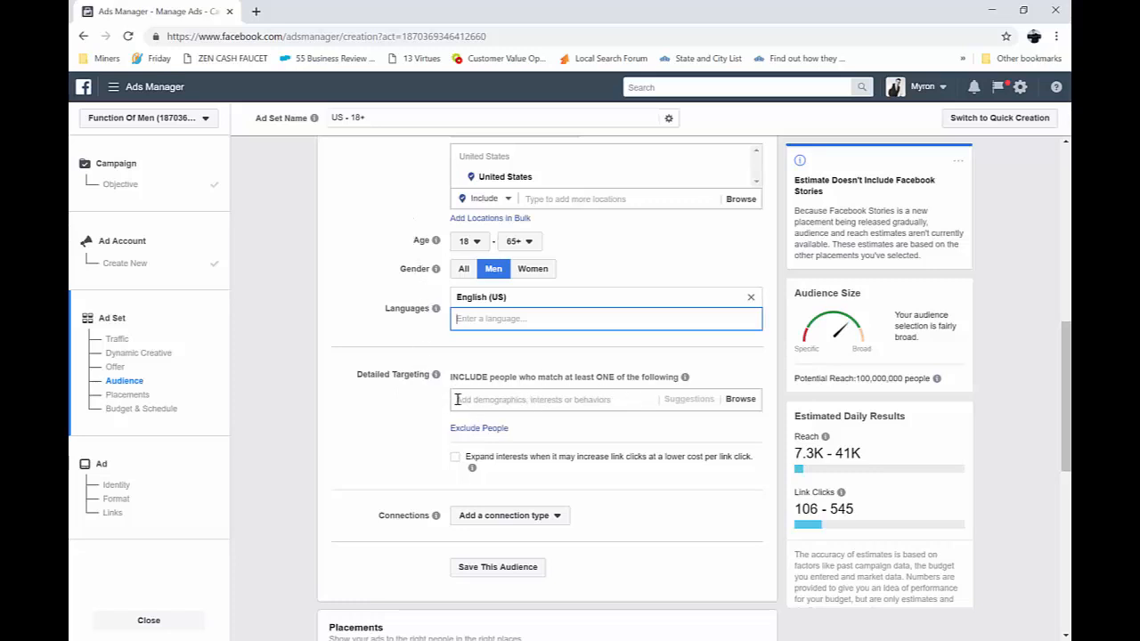
pyautogui.click(501, 523)
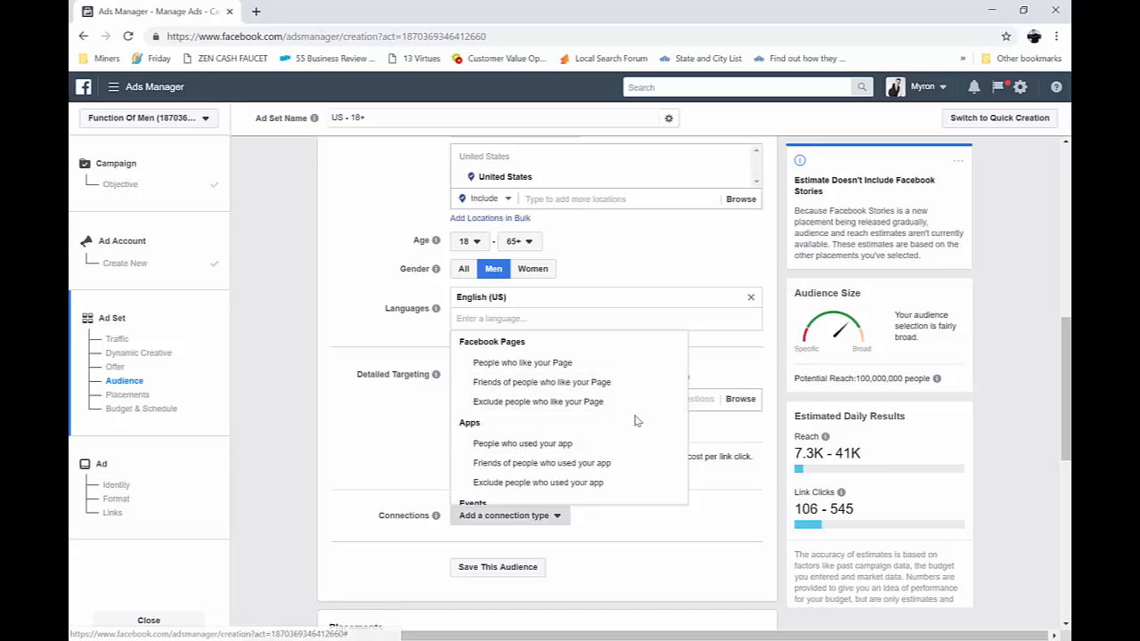
pyautogui.scroll(-2, 637, 420)
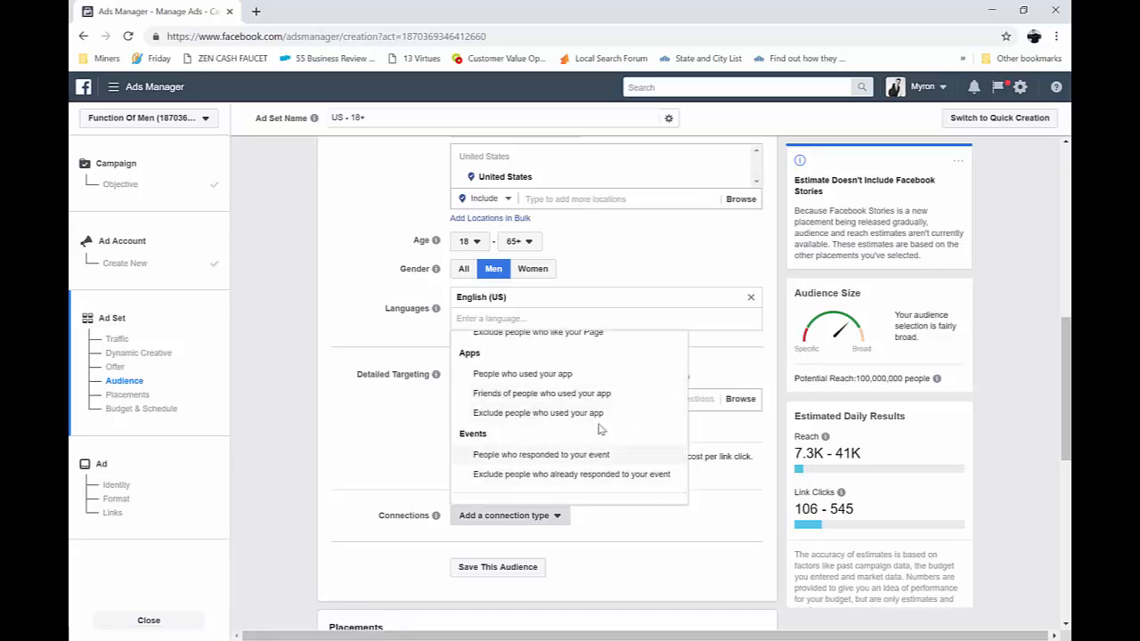
pyautogui.scroll(2, 570, 412)
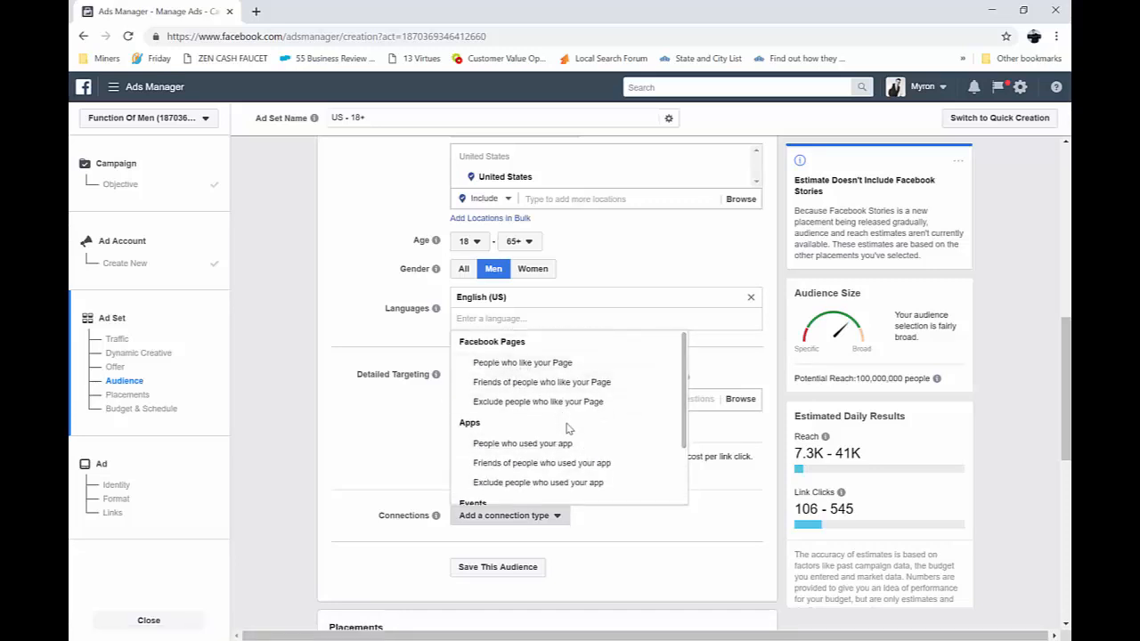
pyautogui.scroll(-2, 567, 429)
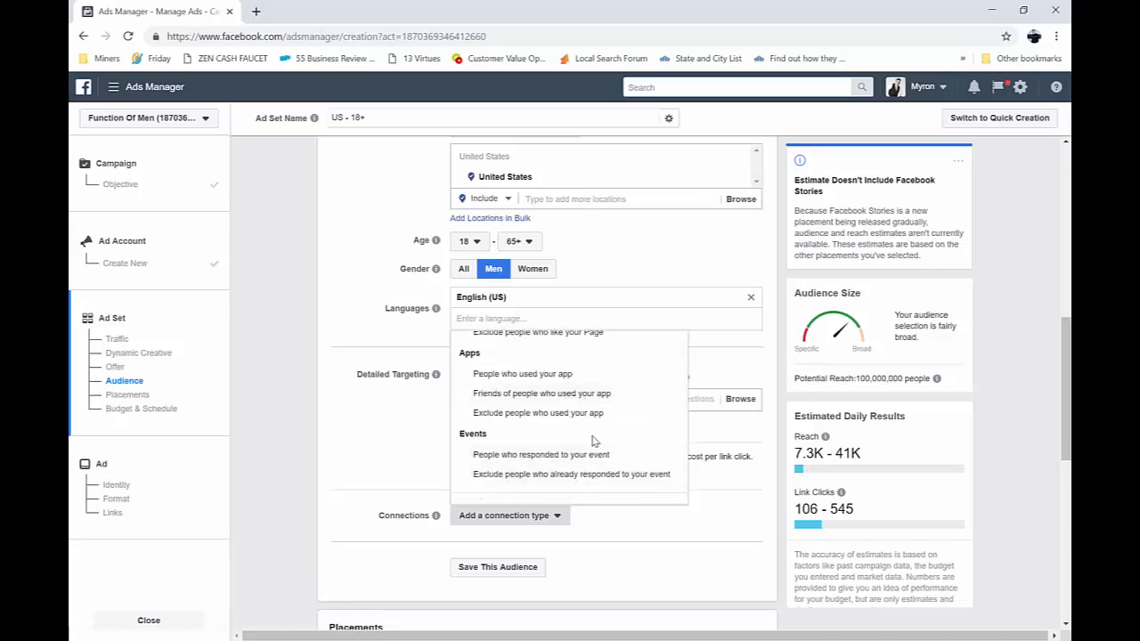
pyautogui.scroll(-1, 594, 441)
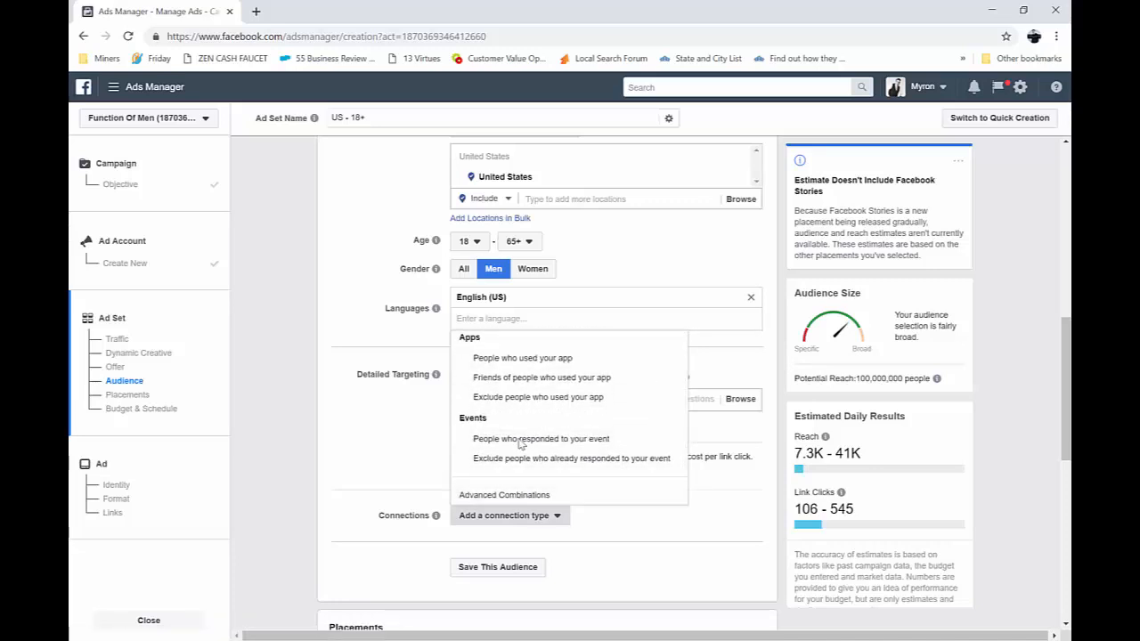
pyautogui.click(367, 445)
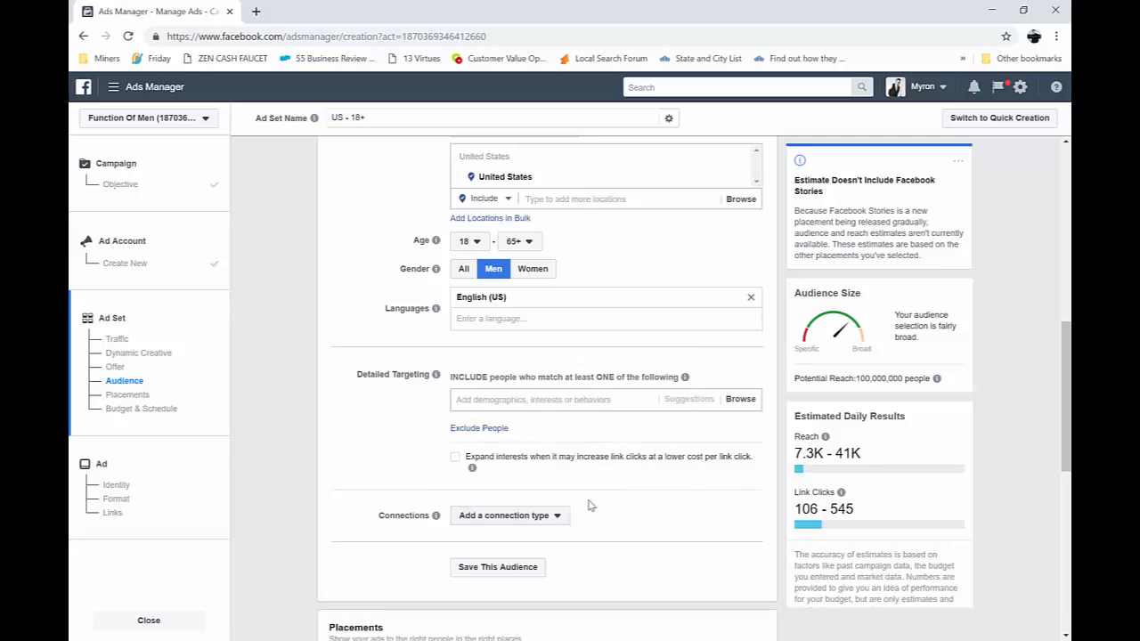
# Start a new lookalike audience and examine its custom audience choices plus the value-based and other source lists
pyautogui.scroll(2, 549, 393)
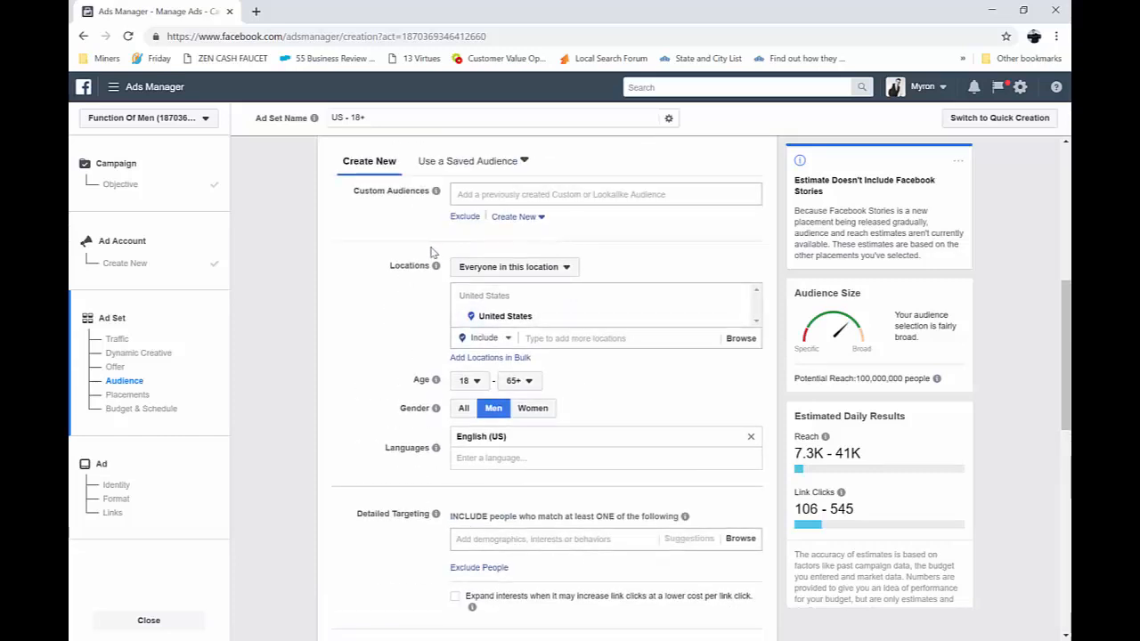
pyautogui.scroll(-3, 426, 267)
pyautogui.scroll(3, 419, 283)
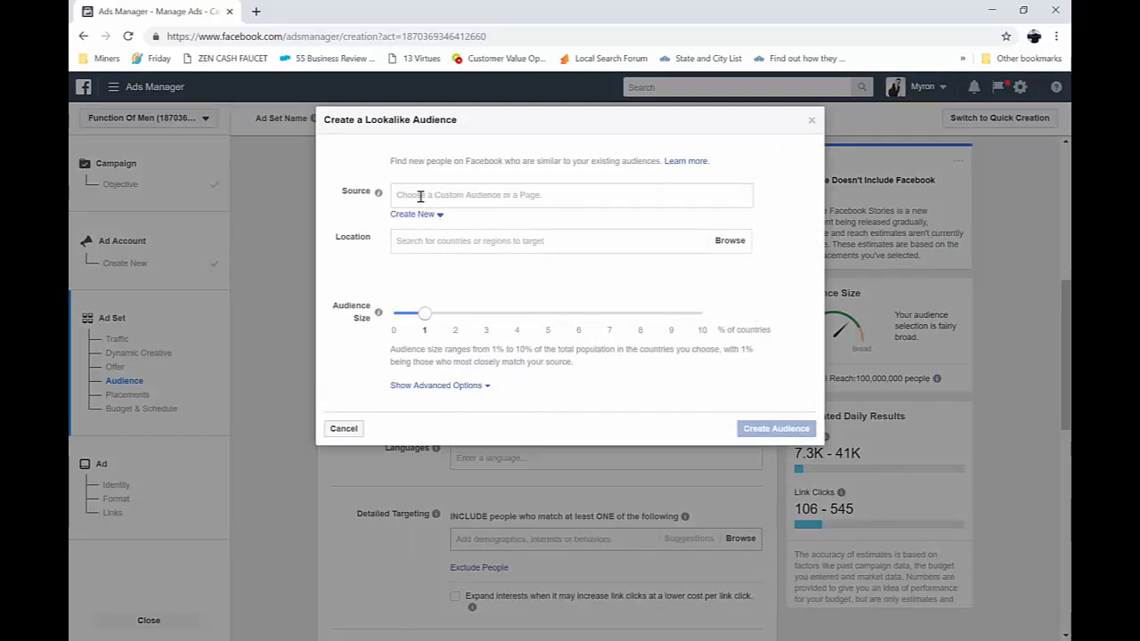
pyautogui.click(418, 216)
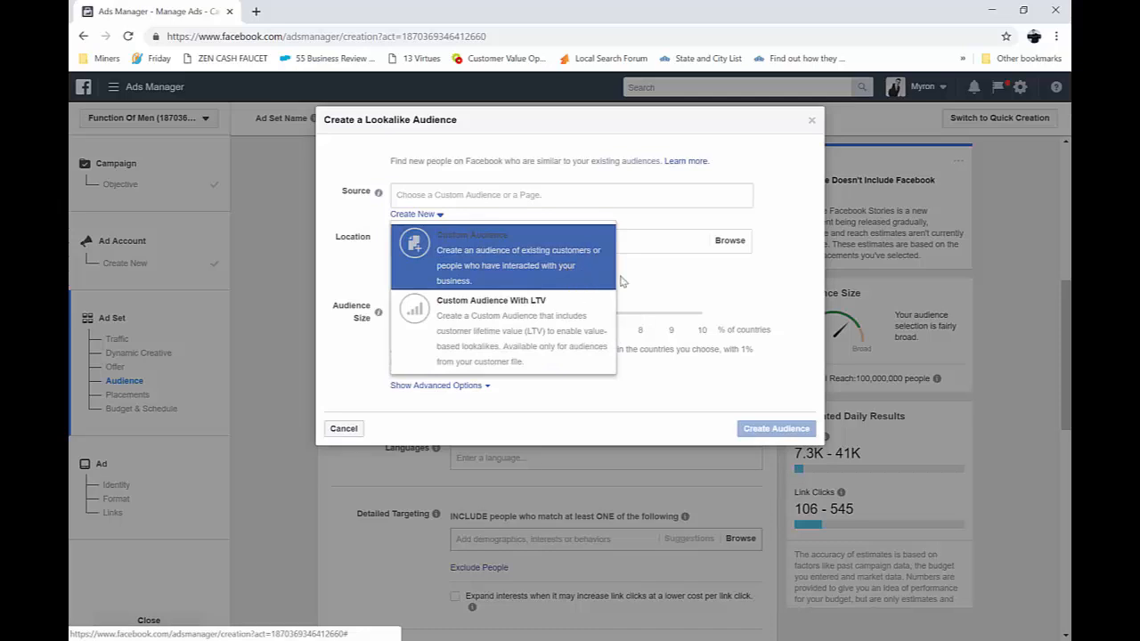
pyautogui.click(684, 289)
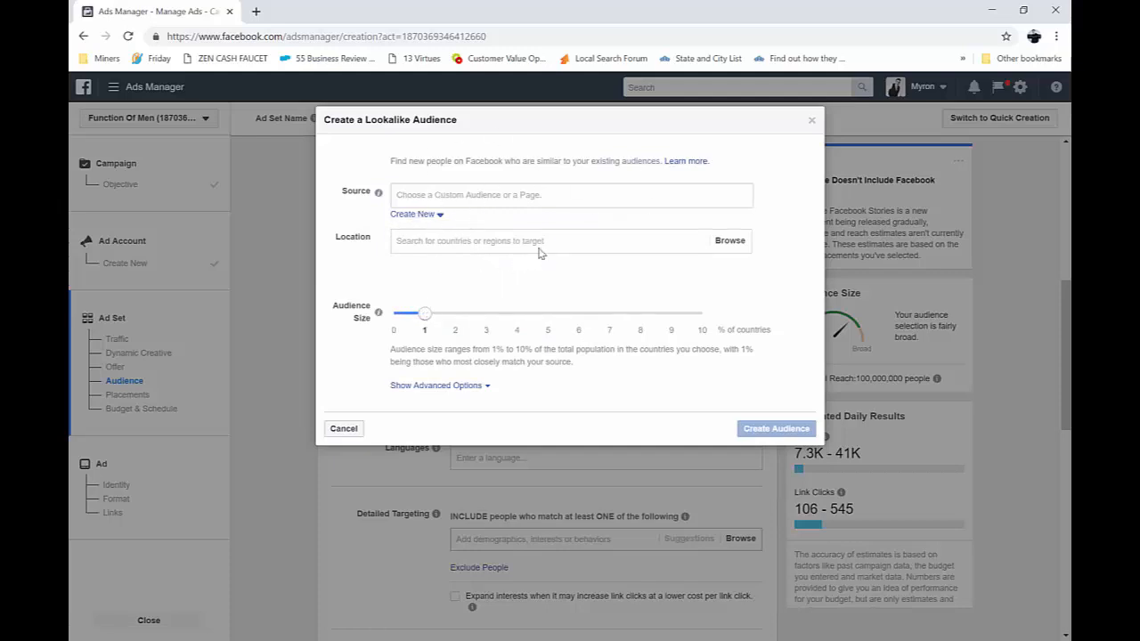
pyautogui.click(481, 194)
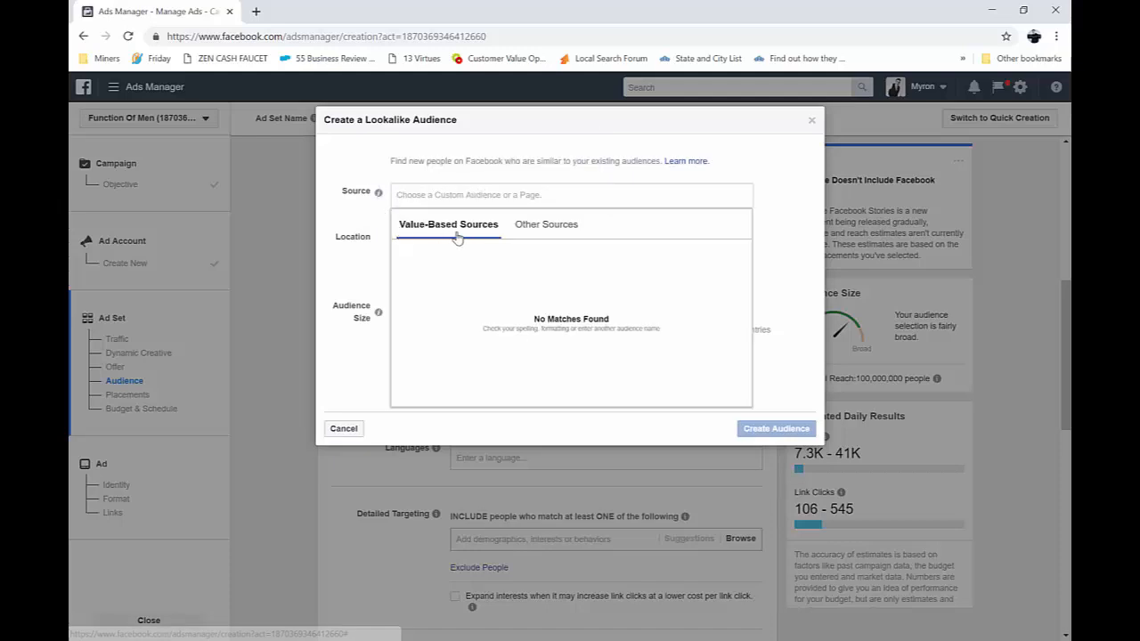
pyautogui.click(546, 225)
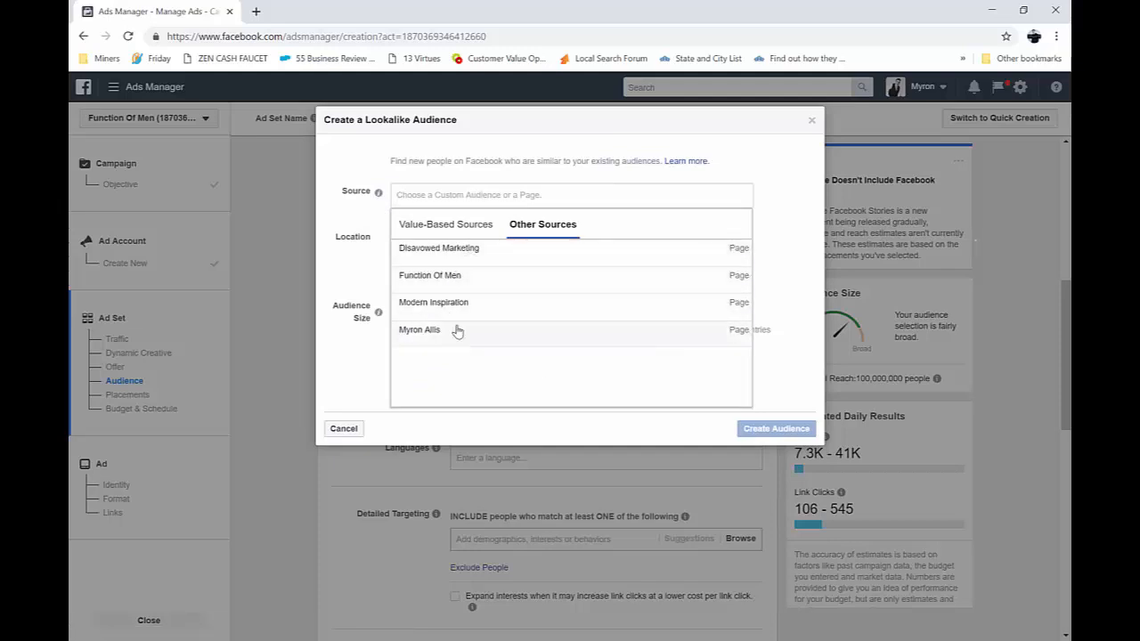
pyautogui.click(450, 223)
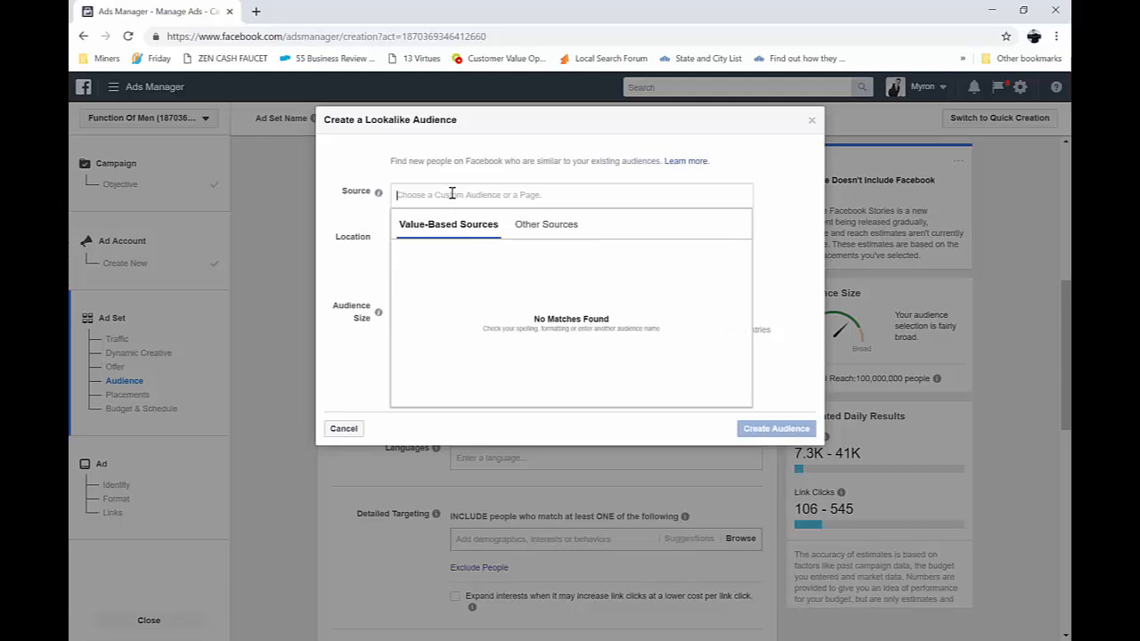
# Search the lookalike audience sources for Beards and for Art Of Manliness, clearing each search term
pyautogui.write('Beards')
pyautogui.press('Return')
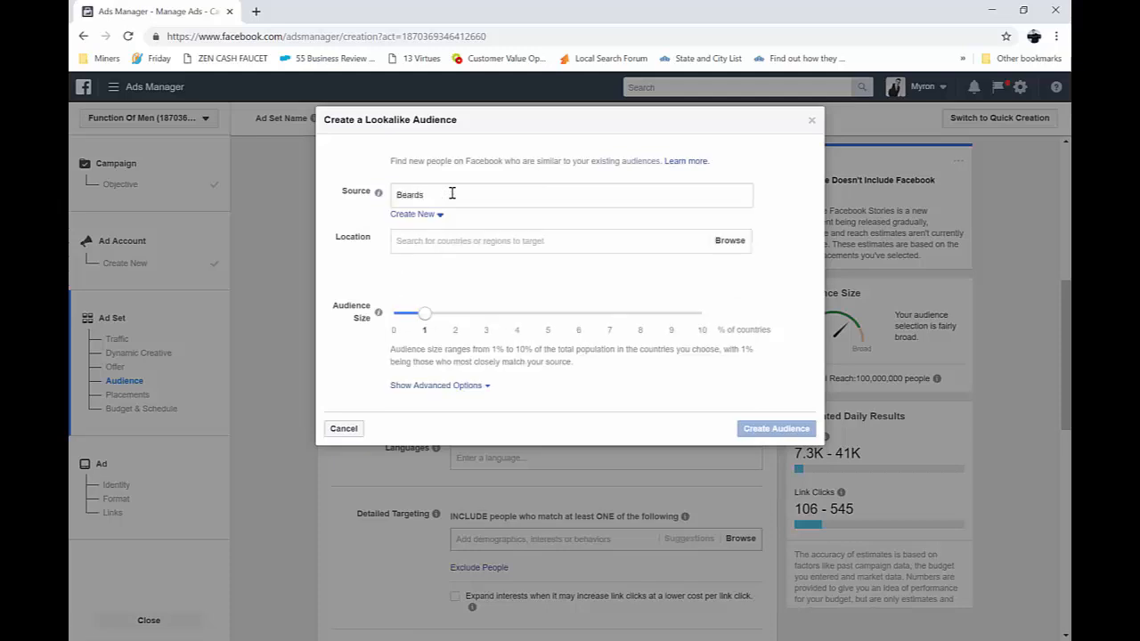
pyautogui.doubleClick(456, 192)
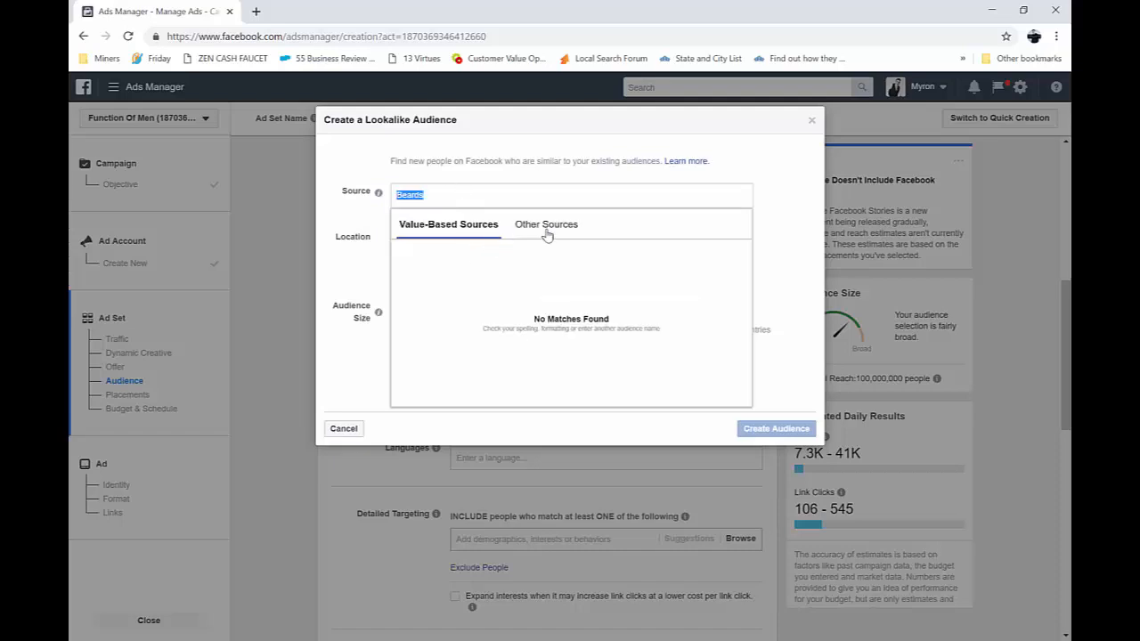
pyautogui.click(465, 198)
pyautogui.press('BackSpace')
pyautogui.press('BackSpace')
pyautogui.press('BackSpace')
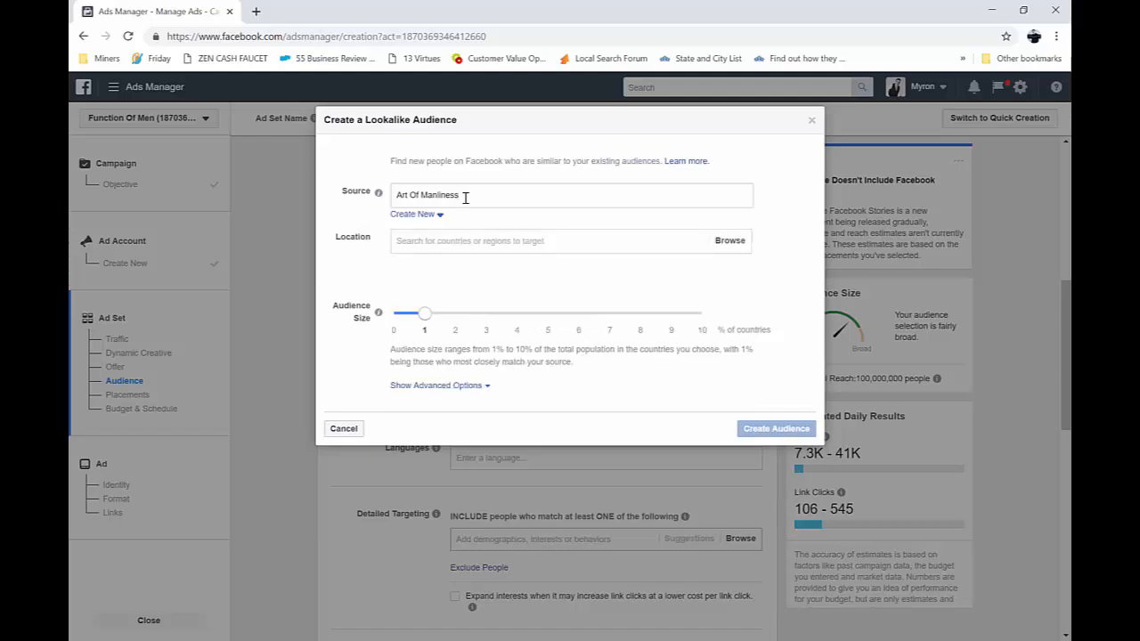
pyautogui.press('BackSpace')
pyautogui.press('BackSpace')
pyautogui.press('BackSpace')
pyautogui.press('BackSpace')
pyautogui.press('BackSpace')
pyautogui.press('BackSpace')
pyautogui.press('BackSpace')
pyautogui.press('BackSpace')
pyautogui.press('BackSpace')
pyautogui.press('BackSpace')
pyautogui.press('BackSpace')
pyautogui.press('BackSpace')
pyautogui.press('BackSpace')
pyautogui.press('BackSpace')
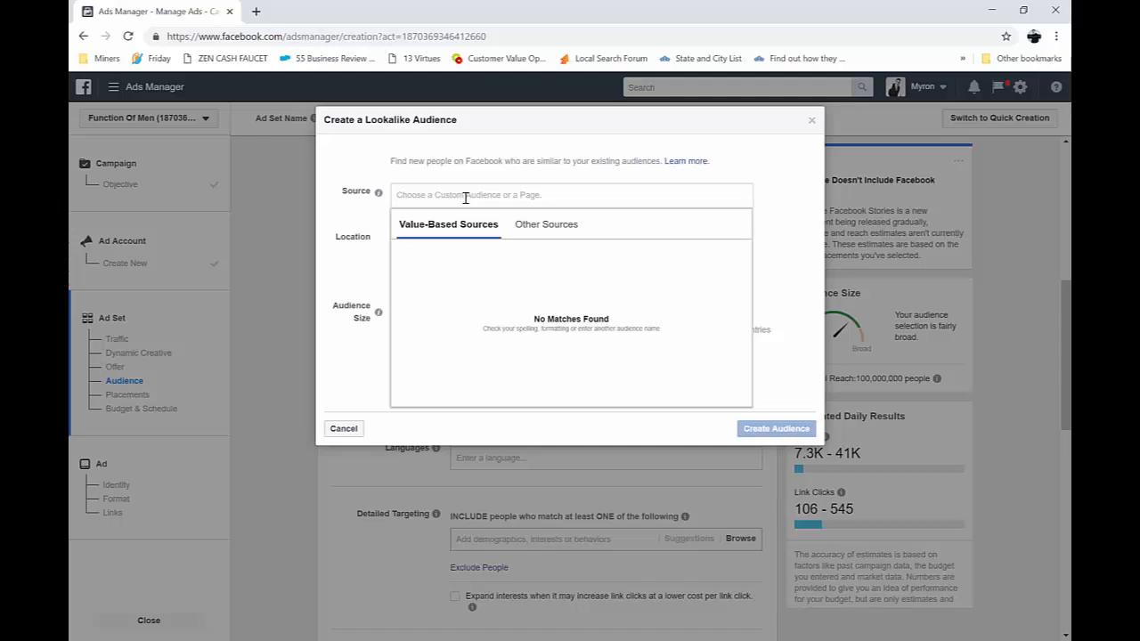
# Search the lookalike audience sources for Tony Robbins, clear the term and cancel the lookalike audience
pyautogui.write('Tony Robbins')
pyautogui.press('Return')
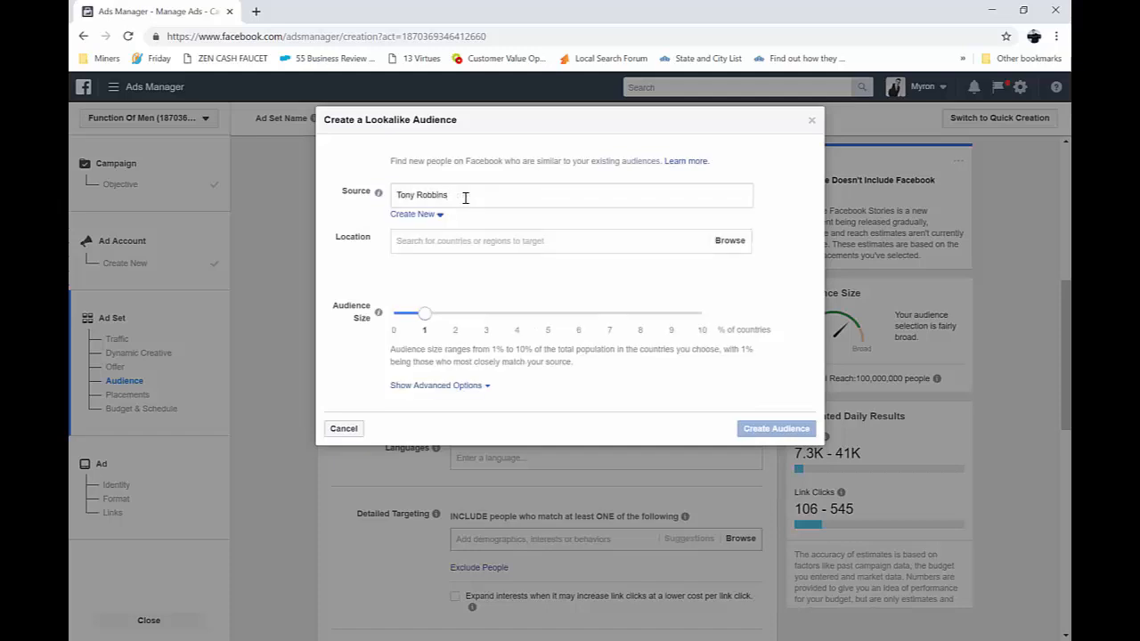
pyautogui.press('BackSpace')
pyautogui.press('BackSpace')
pyautogui.press('BackSpace')
pyautogui.press('BackSpace')
pyautogui.press('BackSpace')
pyautogui.press('BackSpace')
pyautogui.press('BackSpace')
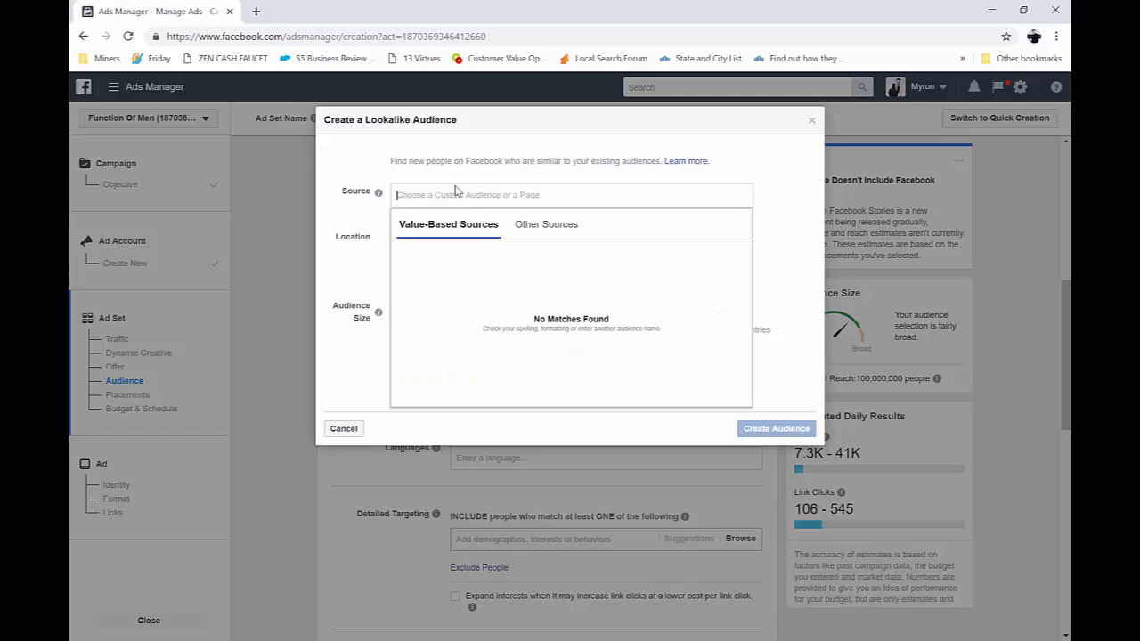
pyautogui.click(345, 431)
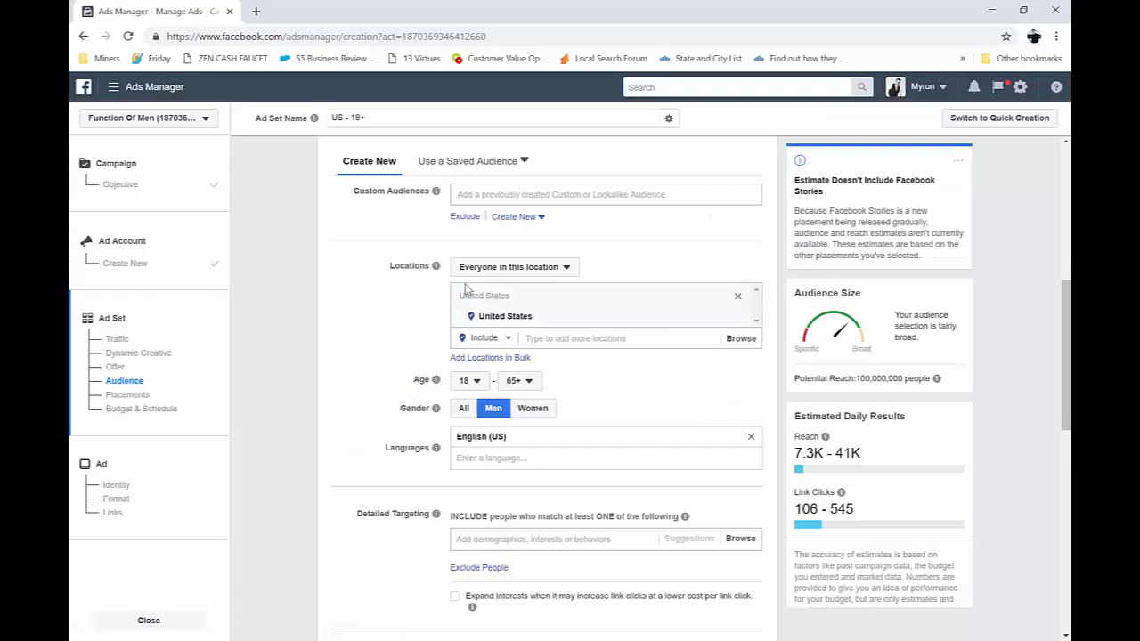
# Search the detailed targeting interests for Beards and include Men With Beards
pyautogui.scroll(-1, 561, 441)
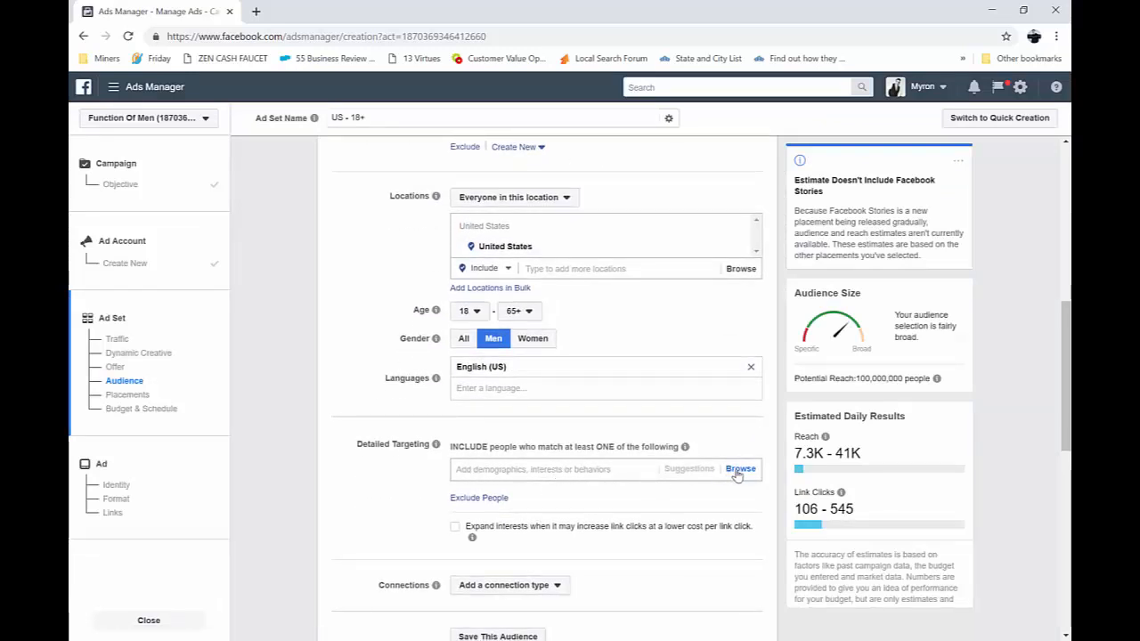
pyautogui.click(547, 477)
pyautogui.write('Beards')
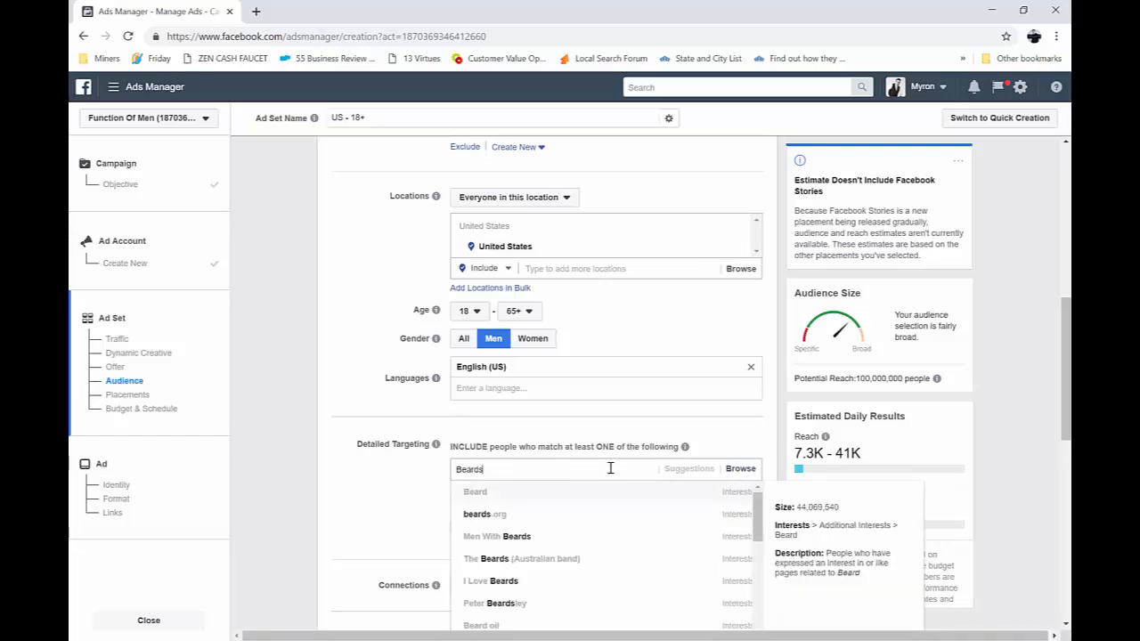
pyautogui.scroll(-1, 327, 460)
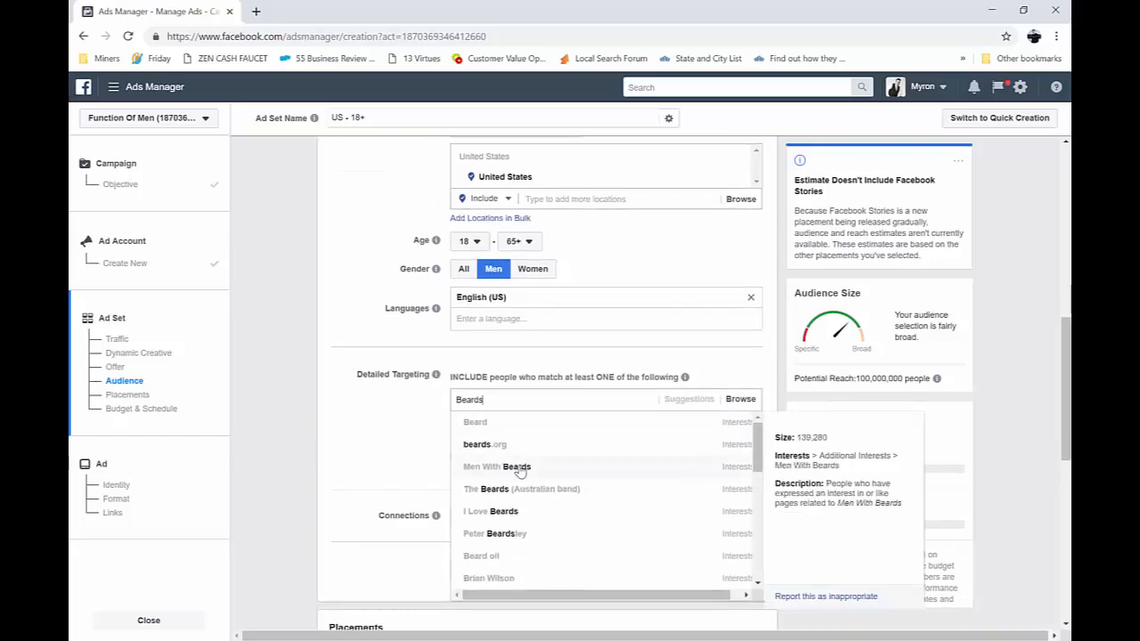
pyautogui.click(556, 465)
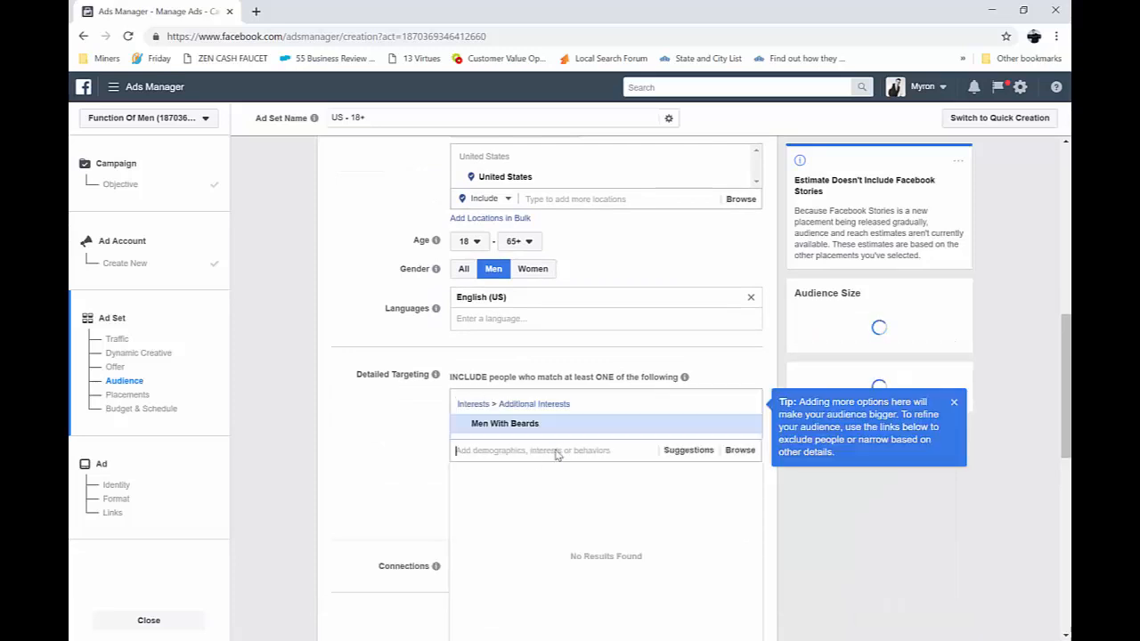
# Add the interests I Love Beards and Beard oil to the audience's detailed targeting
pyautogui.write('Beards')
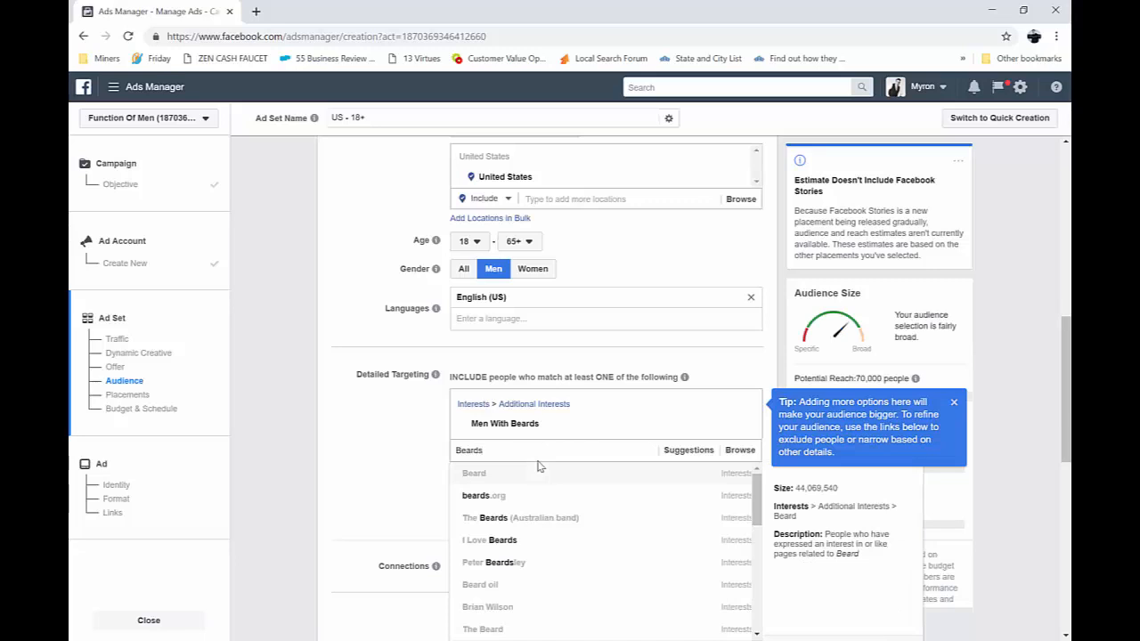
pyautogui.click(613, 544)
pyautogui.write('B')
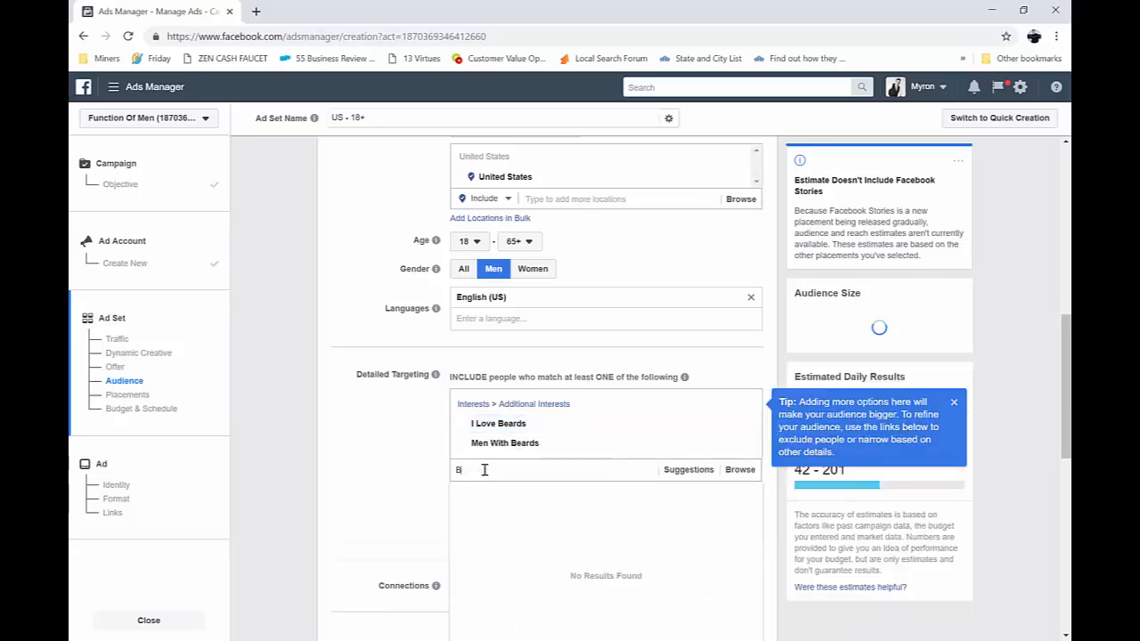
pyautogui.write('eards')
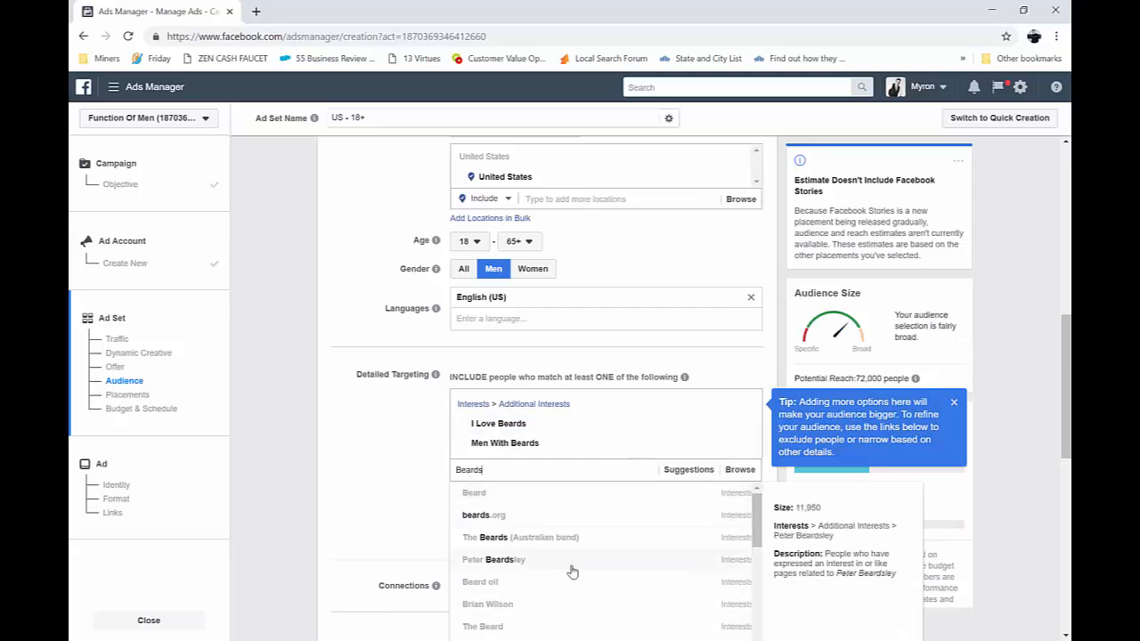
pyautogui.click(554, 581)
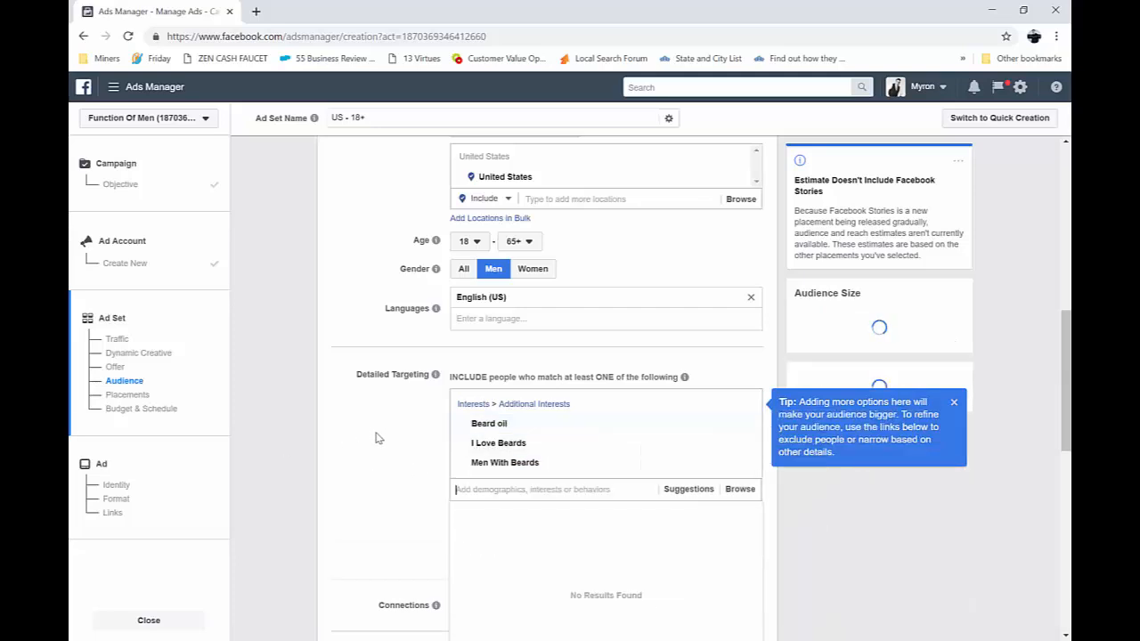
# Dismiss the tip about adding more options beside the detailed targeting
pyautogui.scroll(-2, 436, 348)
pyautogui.scroll(3, 436, 348)
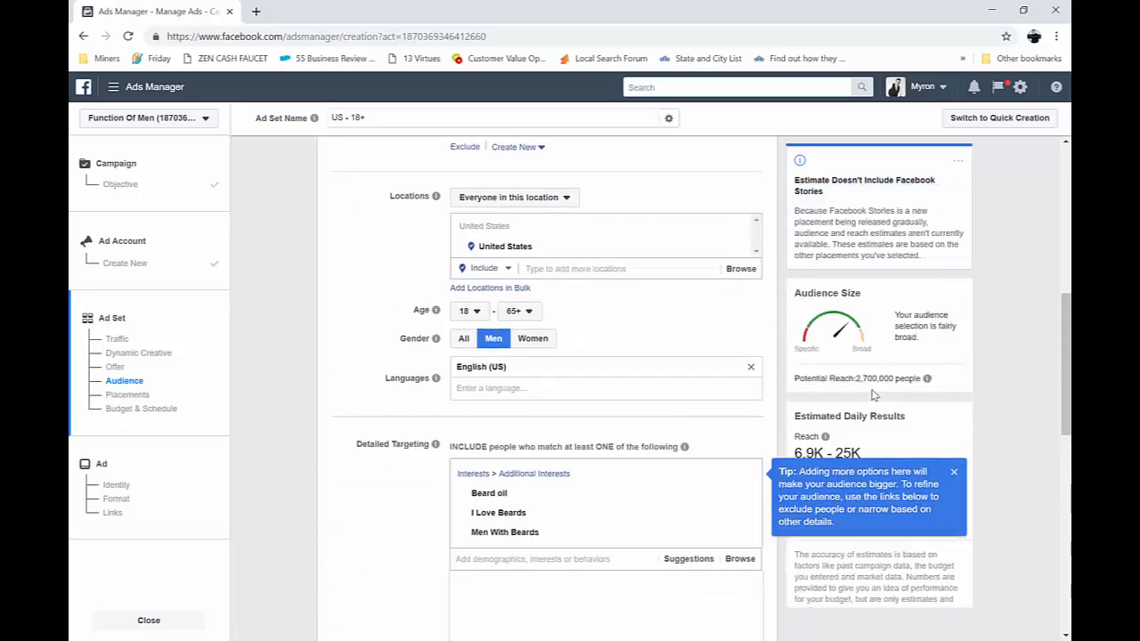
pyautogui.click(953, 472)
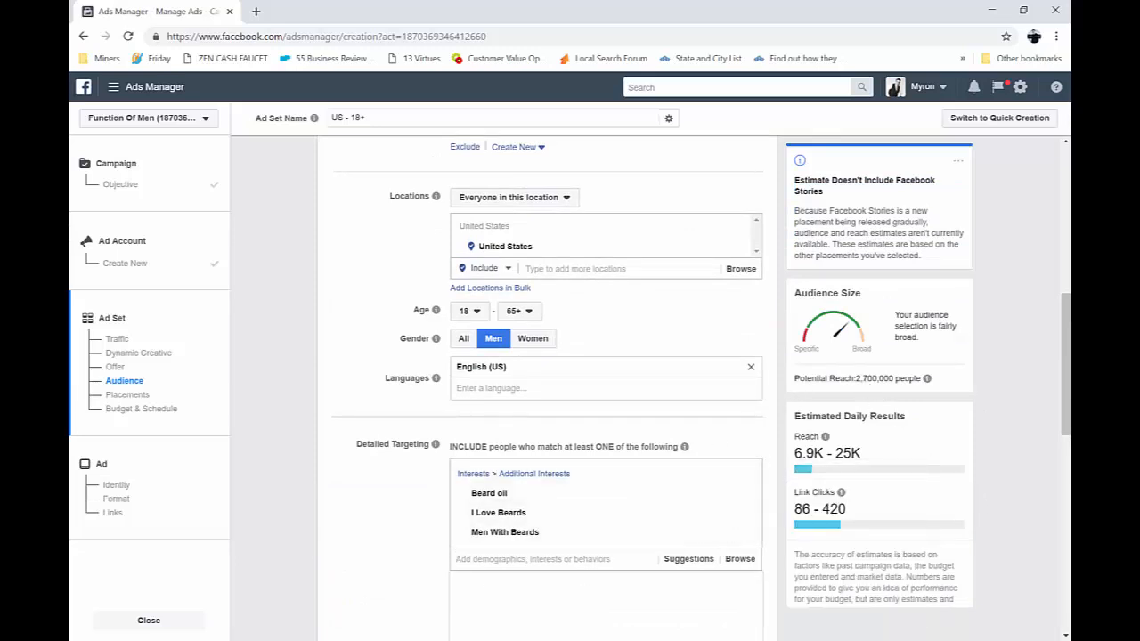
# Search the detailed targeting interests for Beards again and include Beard Life
pyautogui.scroll(-3, 454, 407)
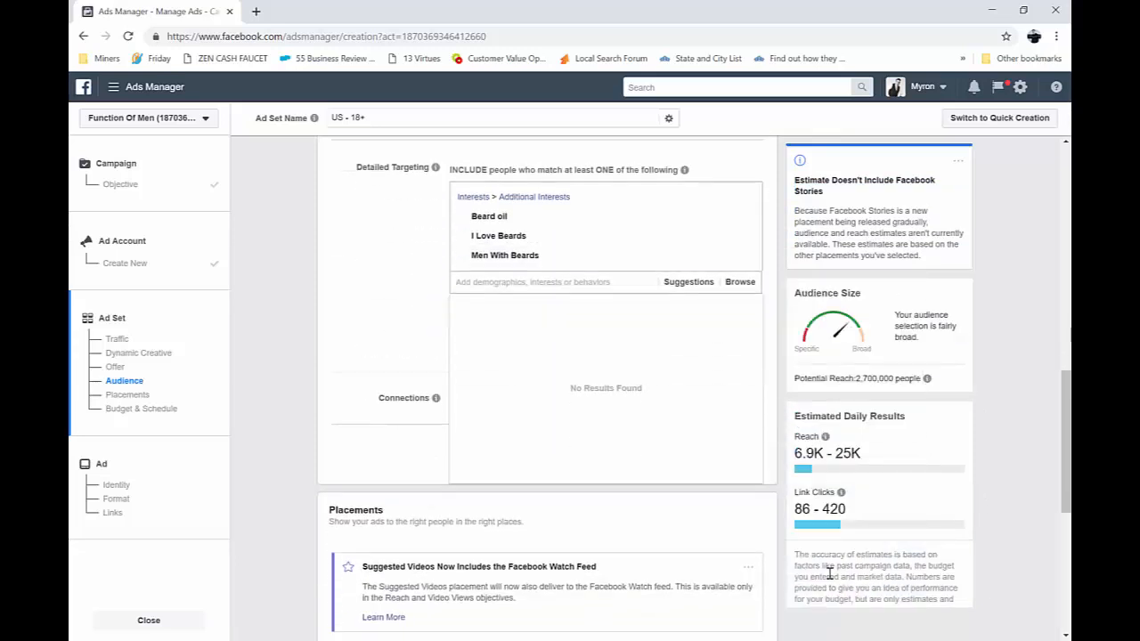
pyautogui.click(525, 281)
pyautogui.write('Beards')
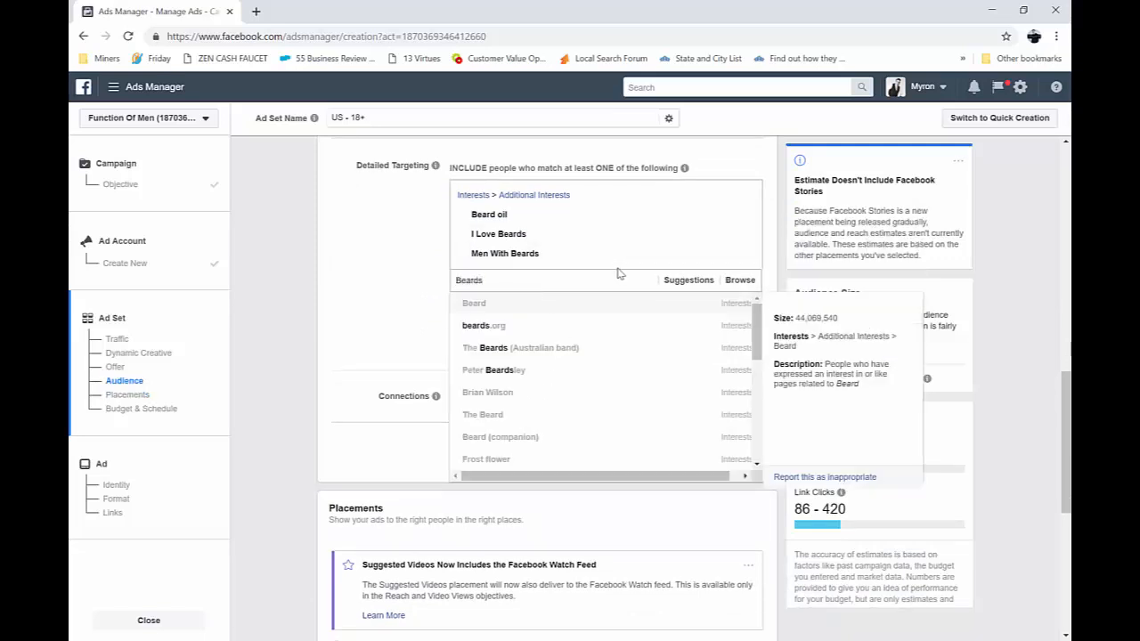
pyautogui.scroll(-5, 640, 374)
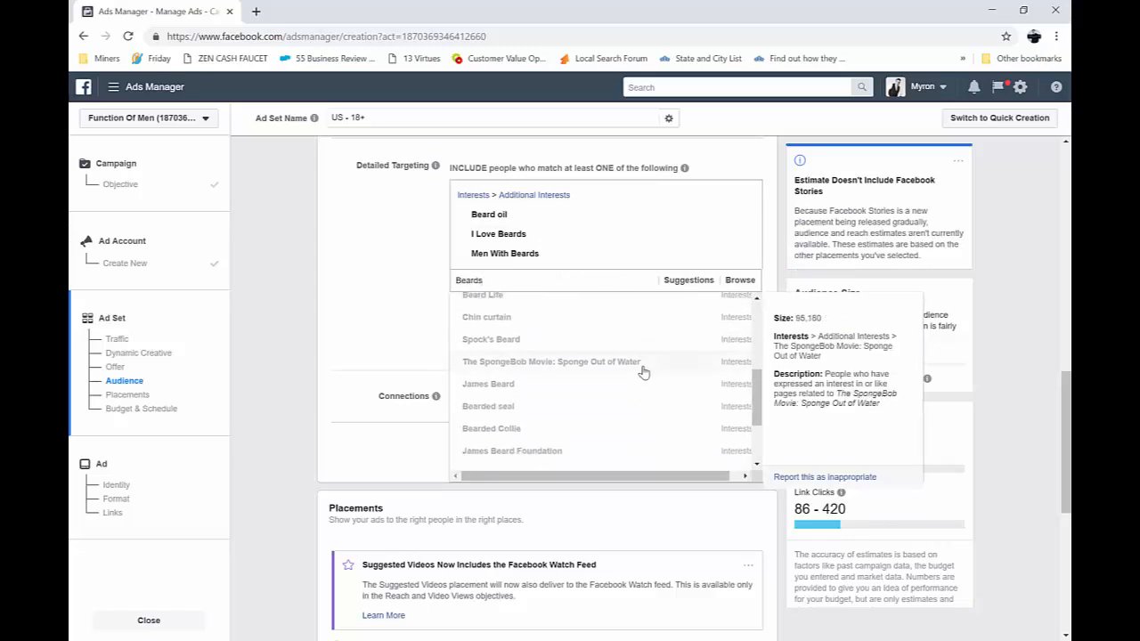
pyautogui.scroll(-2, 643, 373)
pyautogui.scroll(-1, 639, 372)
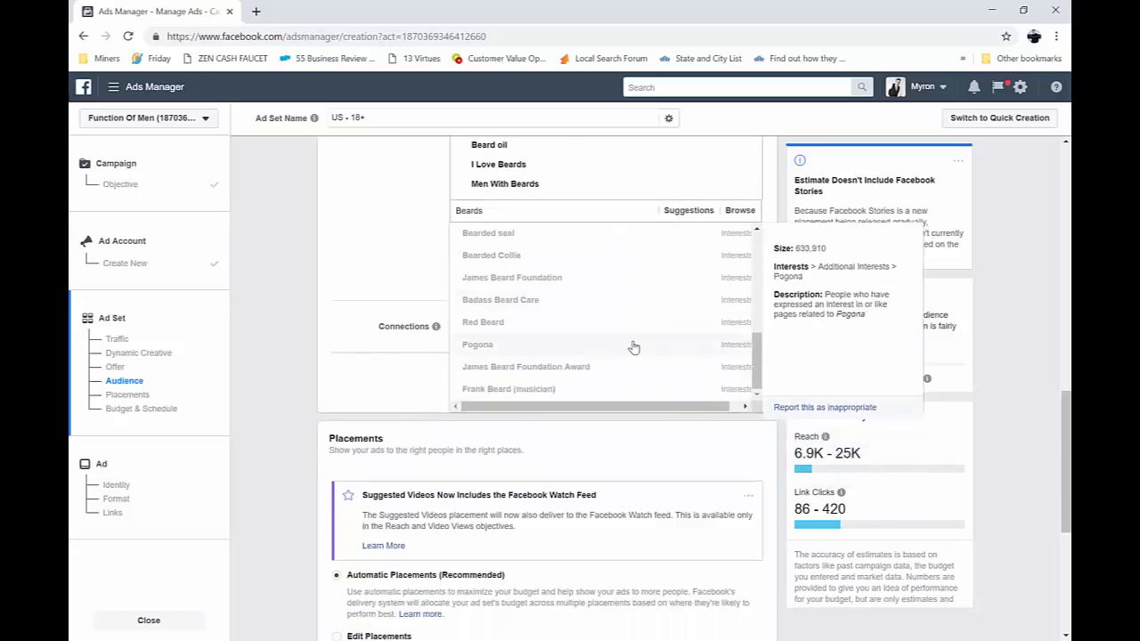
pyautogui.scroll(3, 624, 347)
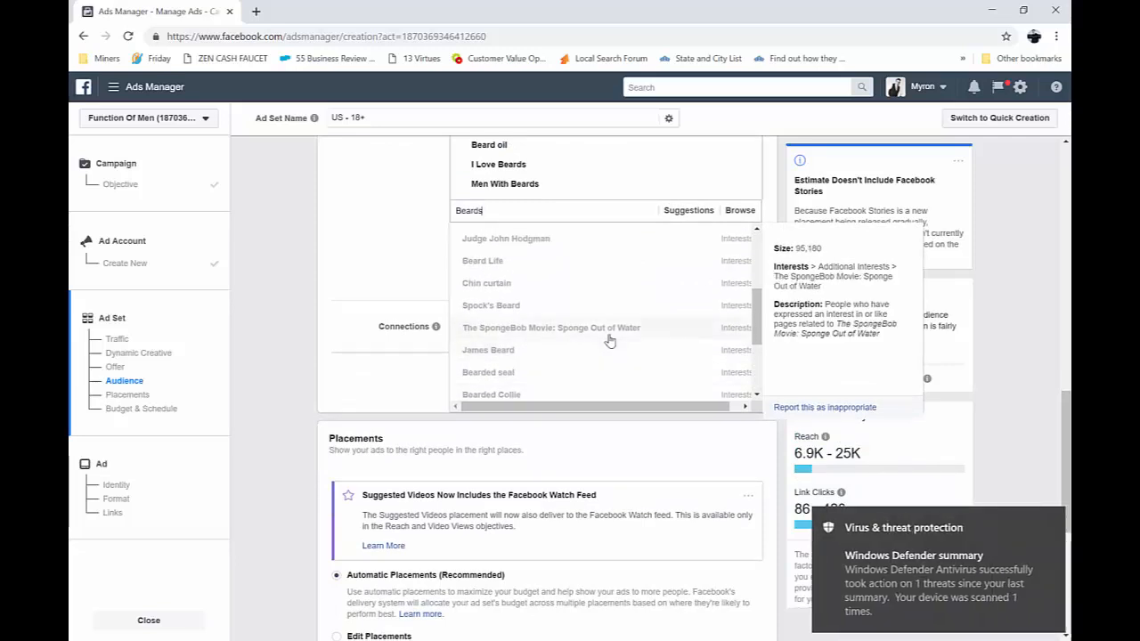
pyautogui.click(547, 264)
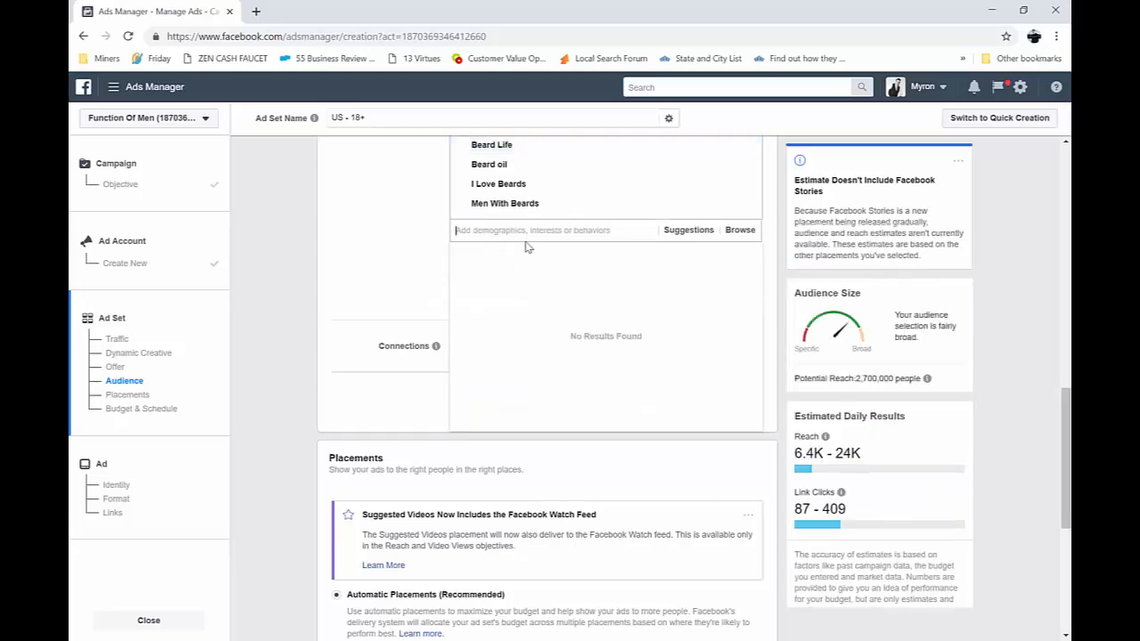
# Search the detailed targeting interests for Beard and include World Beard and Moustache Championships
pyautogui.write('Beard')
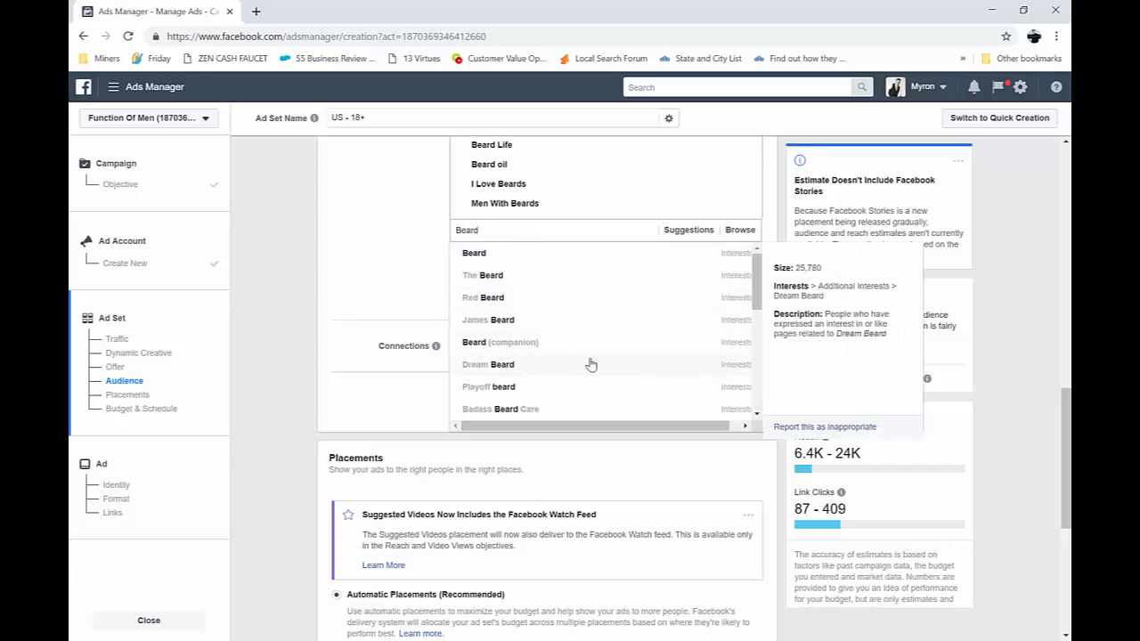
pyautogui.scroll(-1, 628, 339)
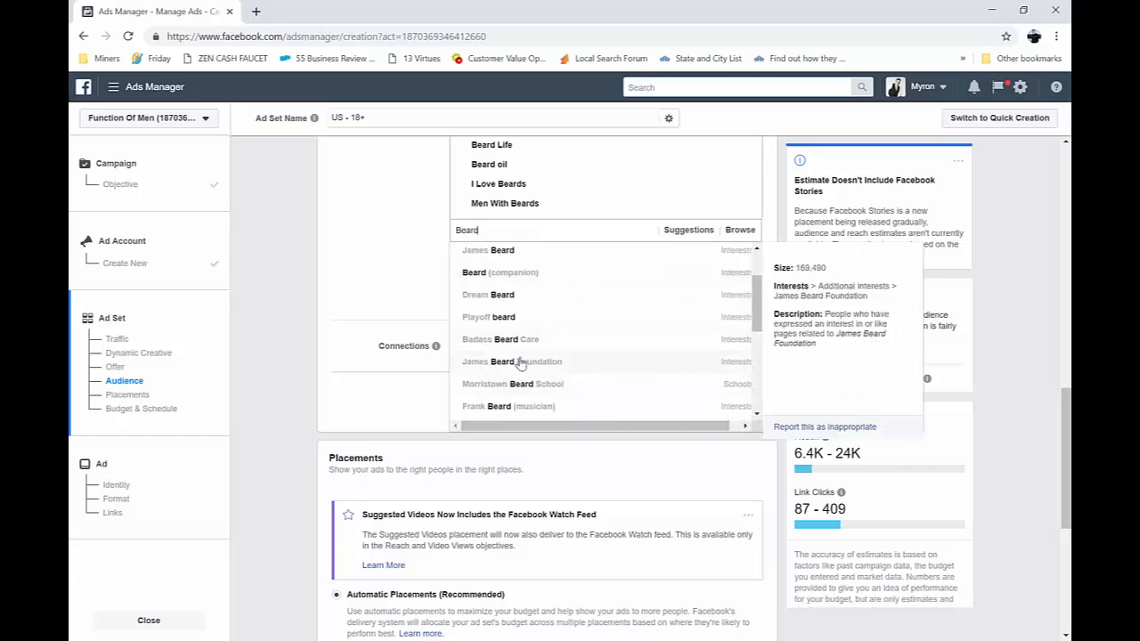
pyautogui.scroll(-1, 600, 365)
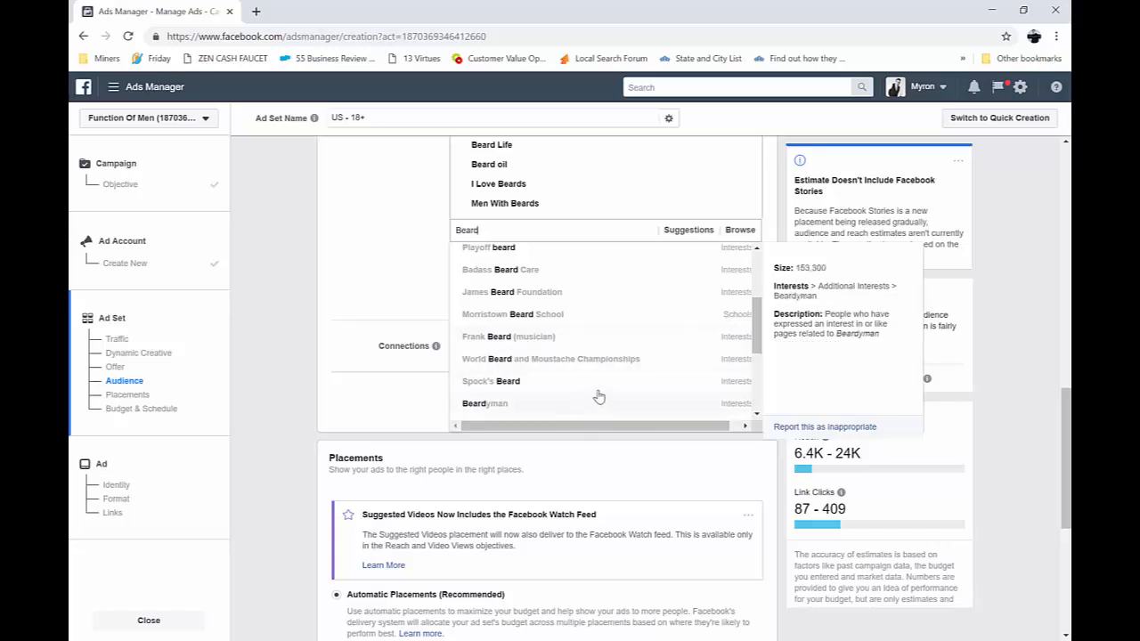
pyautogui.click(546, 359)
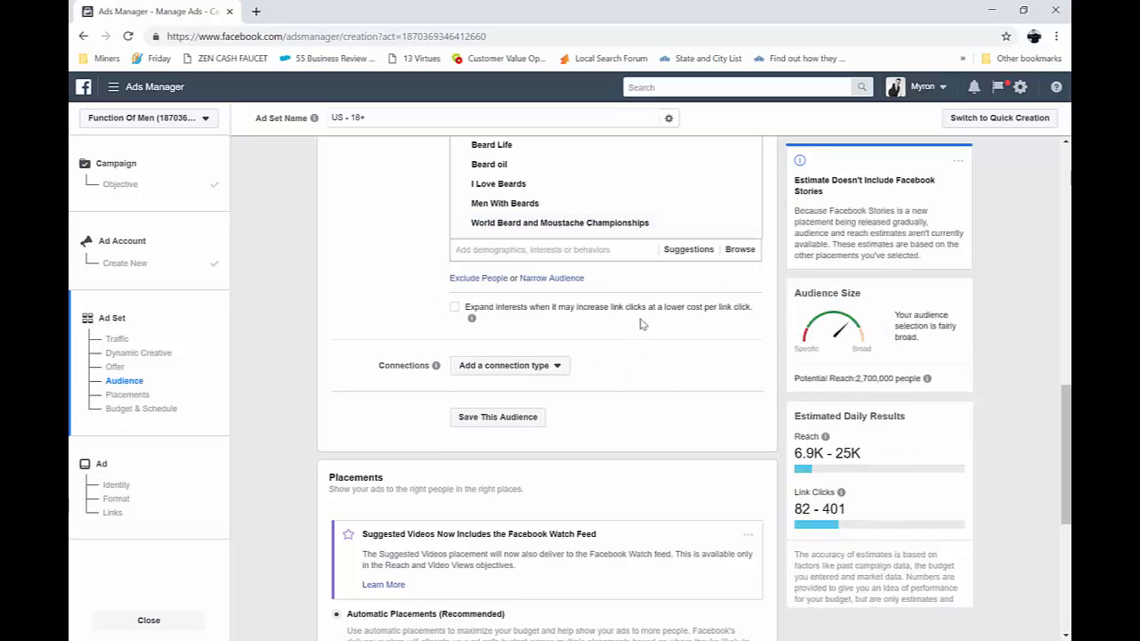
pyautogui.scroll(1, 612, 304)
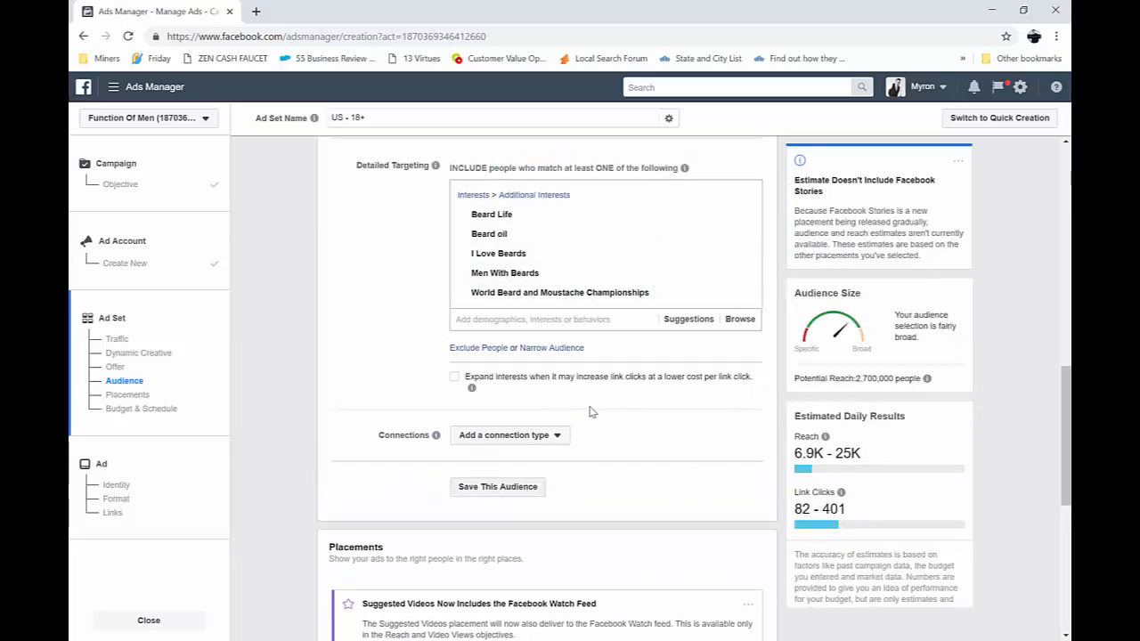
pyautogui.click(497, 487)
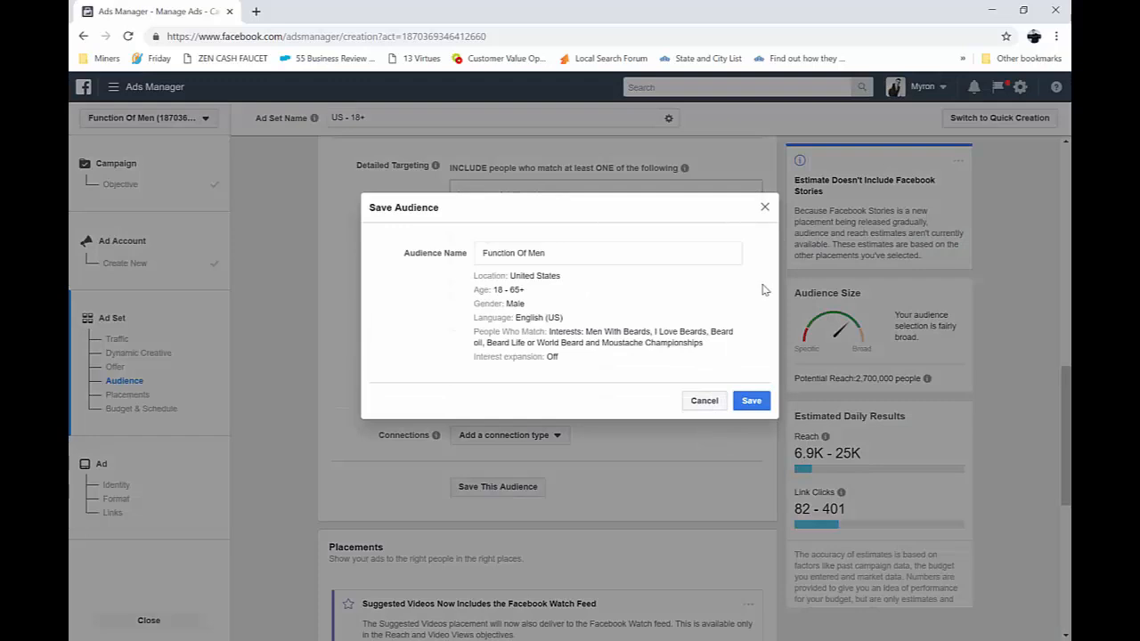
pyautogui.click(704, 402)
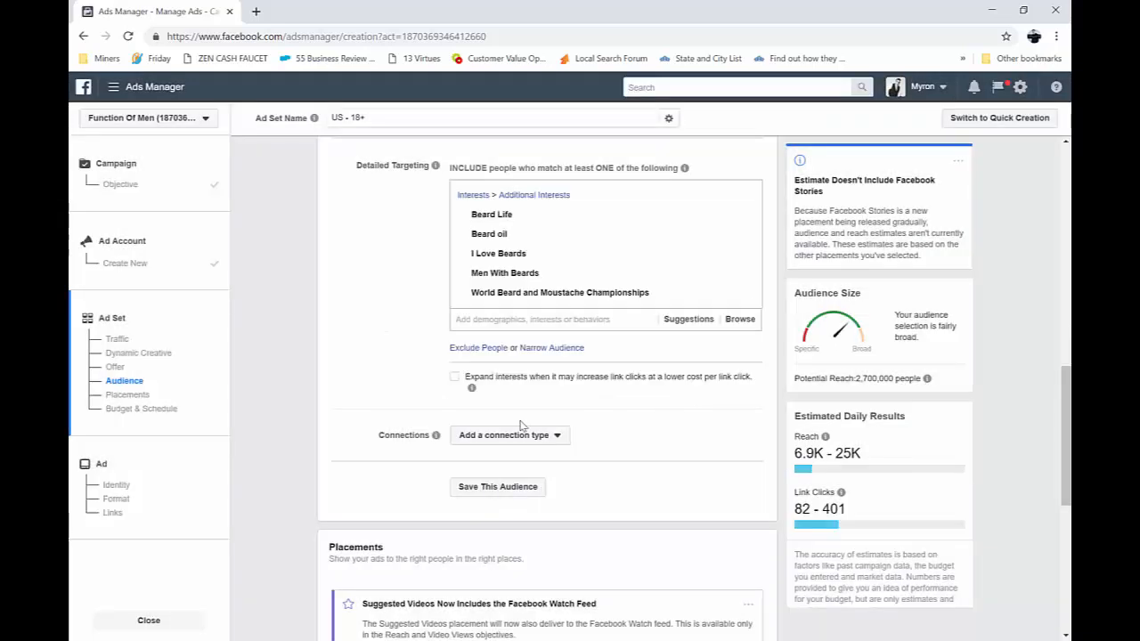
pyautogui.click(455, 380)
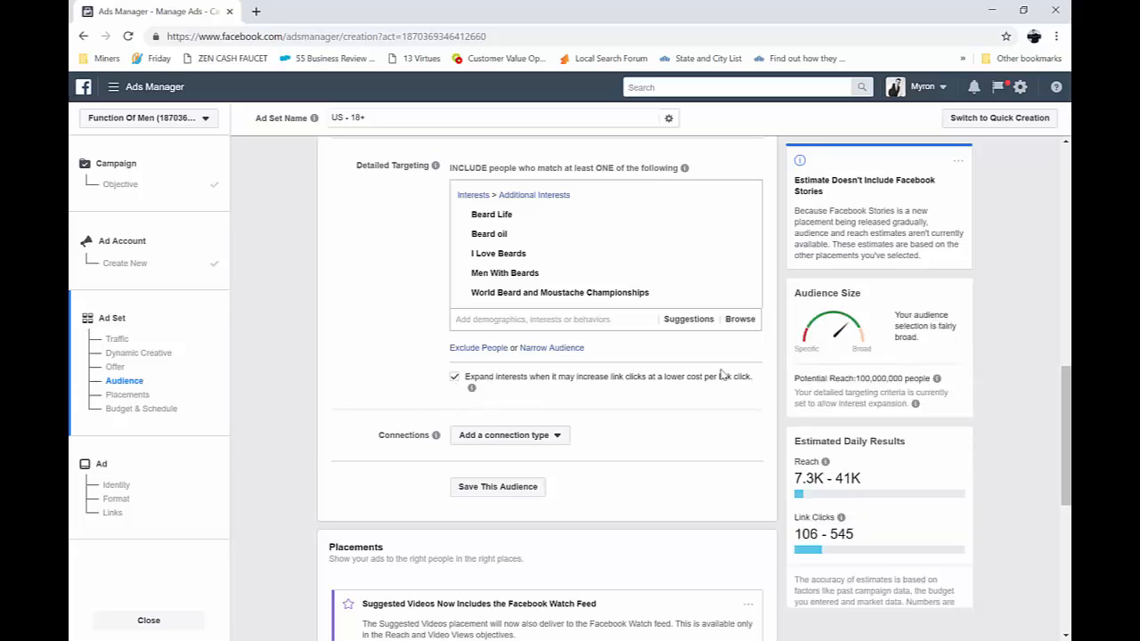
pyautogui.click(505, 489)
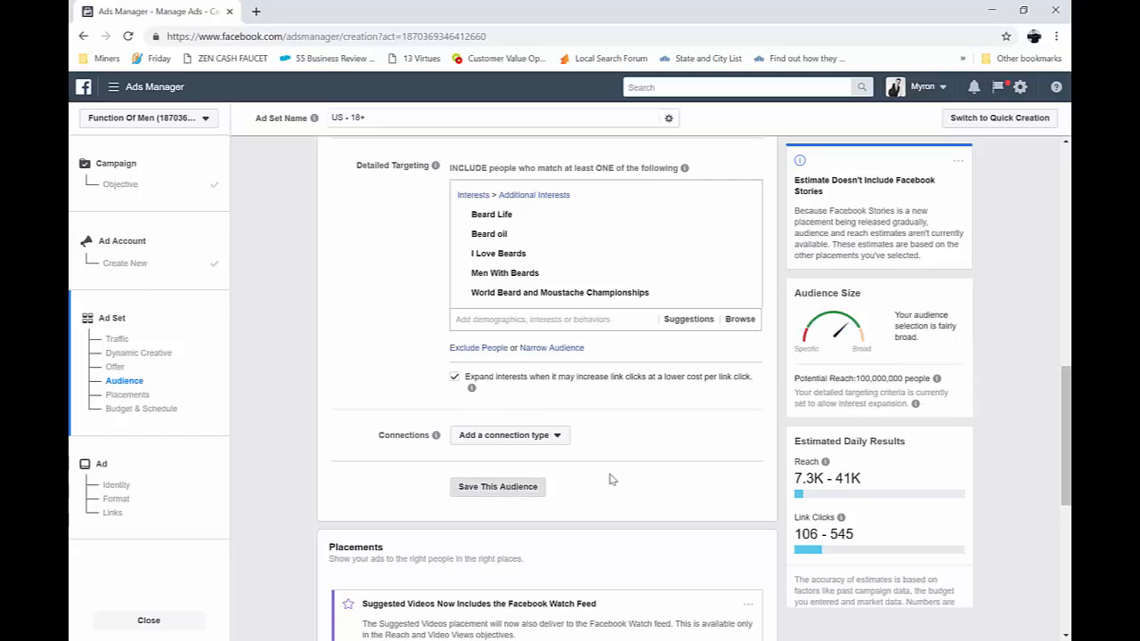
pyautogui.click(704, 401)
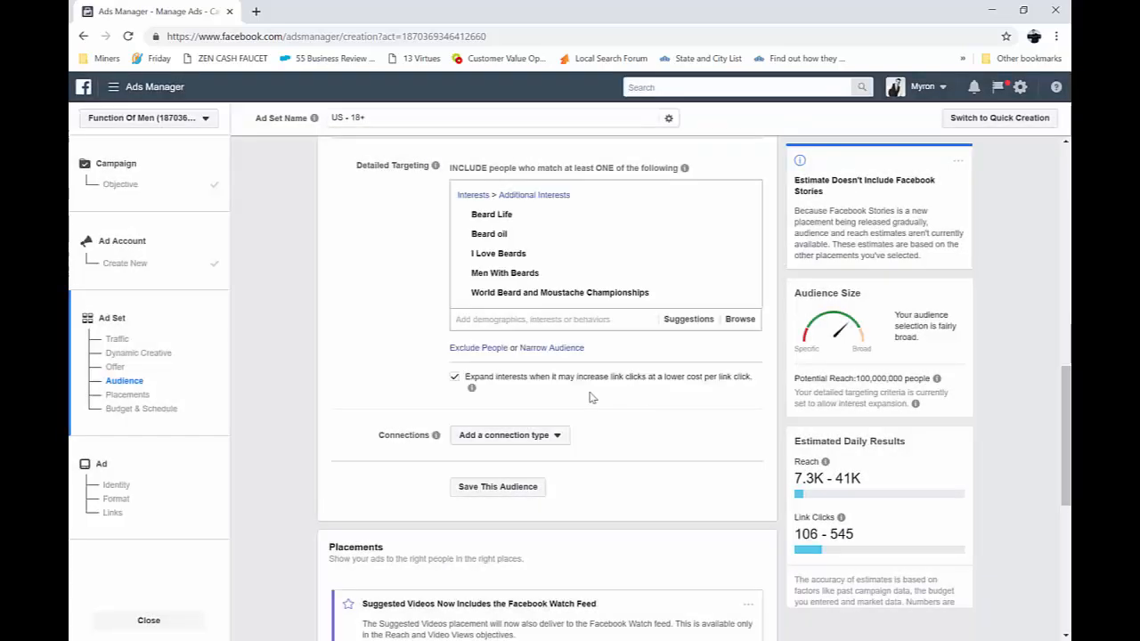
pyautogui.click(455, 379)
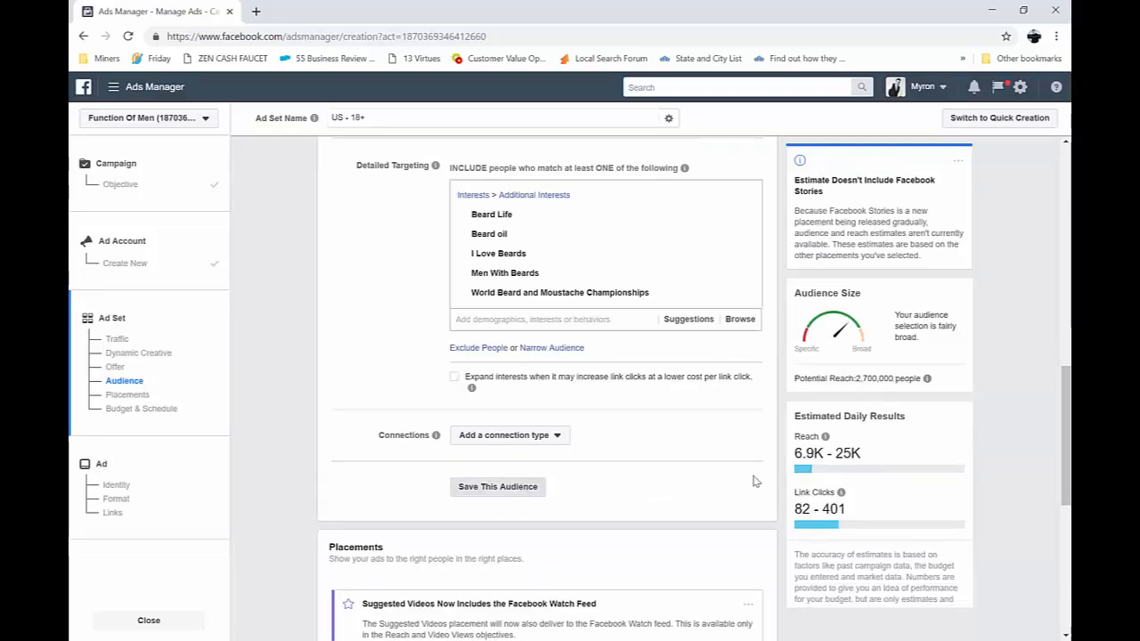
# Save the audience under the name Beard Related Interests Men - US Only - English
pyautogui.click(521, 488)
pyautogui.moveTo(565, 256); pyautogui.dragTo(450, 248)
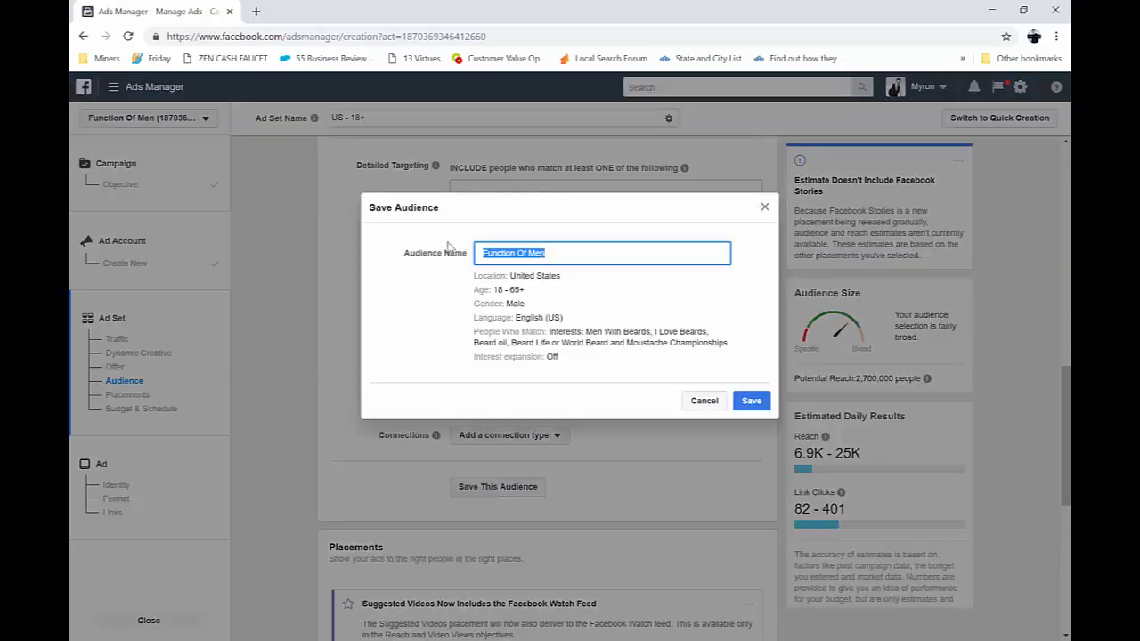
pyautogui.write('Bea')
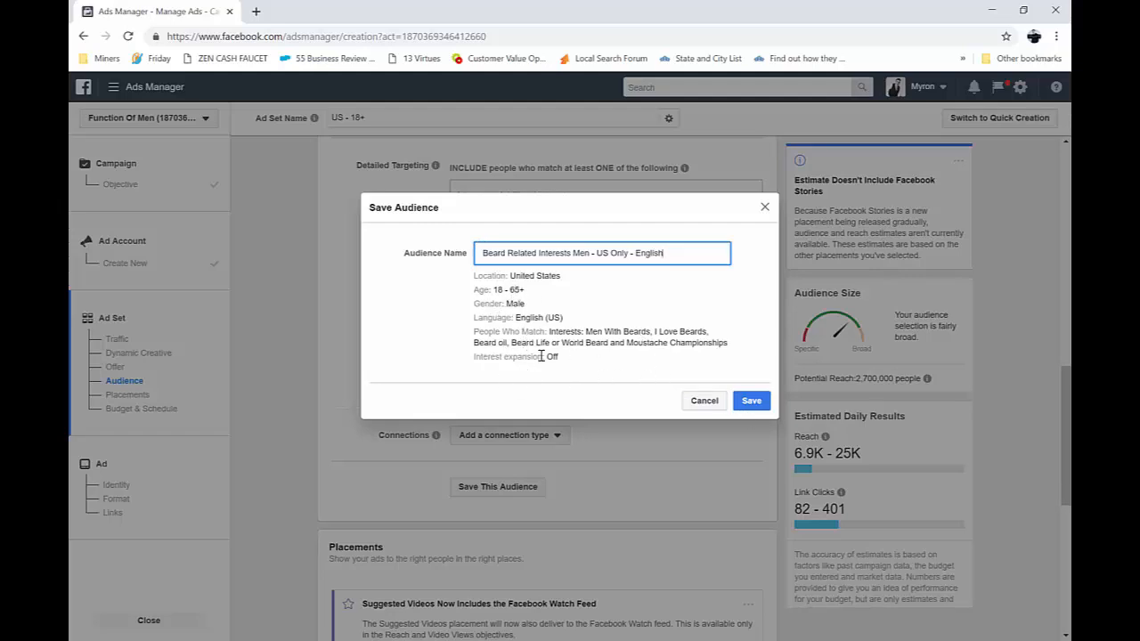
pyautogui.moveTo(527, 292); pyautogui.dragTo(506, 290)
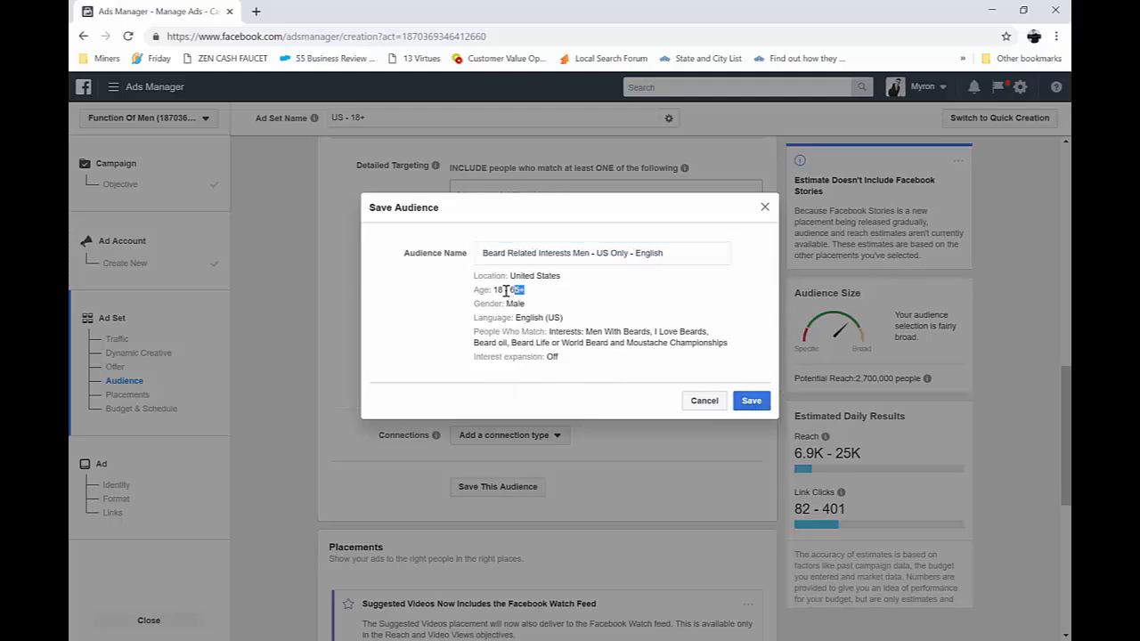
pyautogui.click(537, 305)
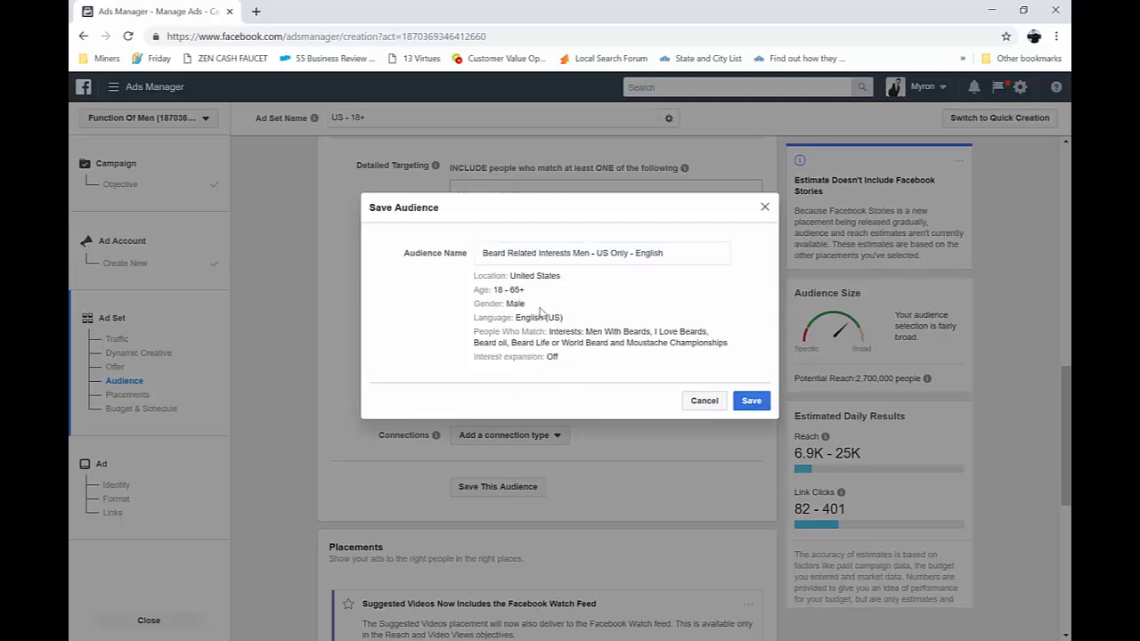
pyautogui.click(751, 401)
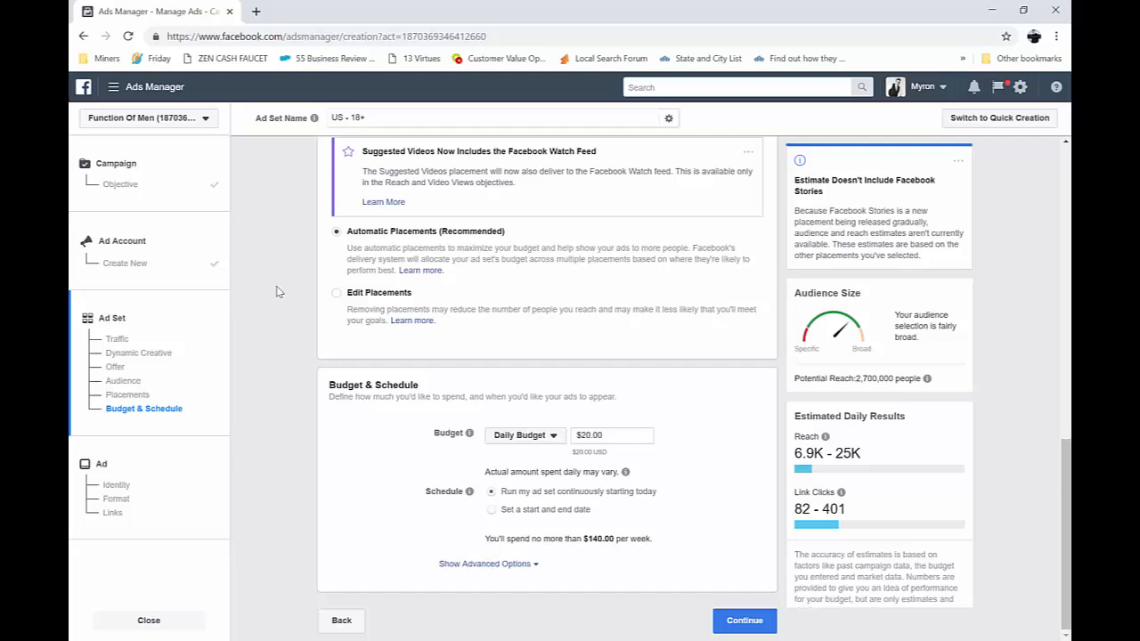
# Switch the ad set to Edit Placements and exclude Facebook's Right Column, Marketplace, Stories and Instant Articles
pyautogui.scroll(2, 630, 325)
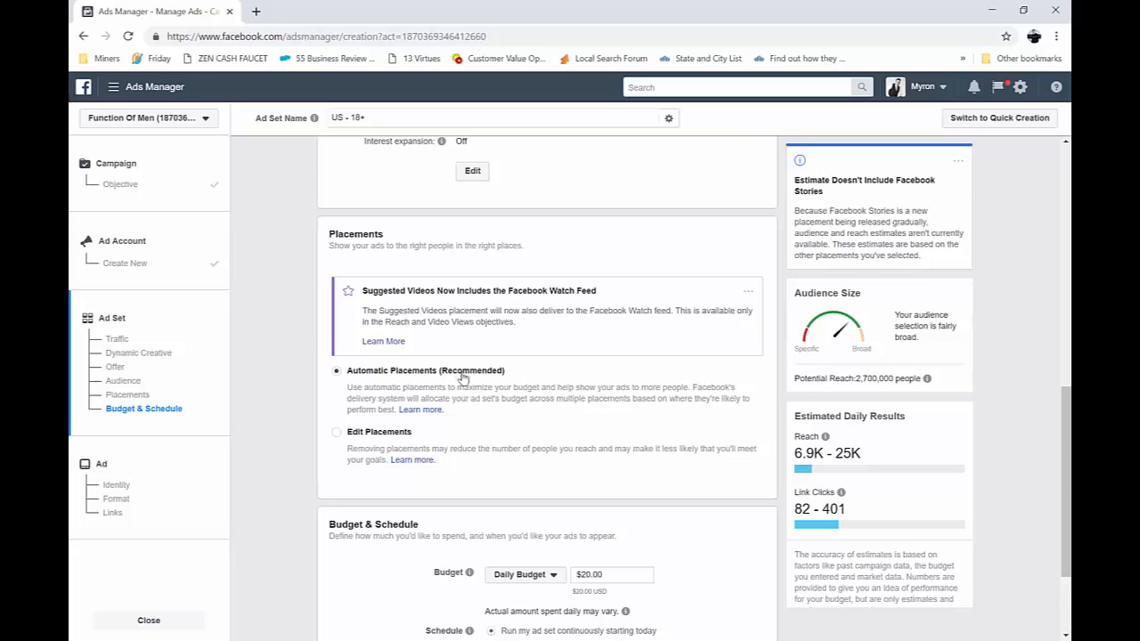
pyautogui.click(337, 433)
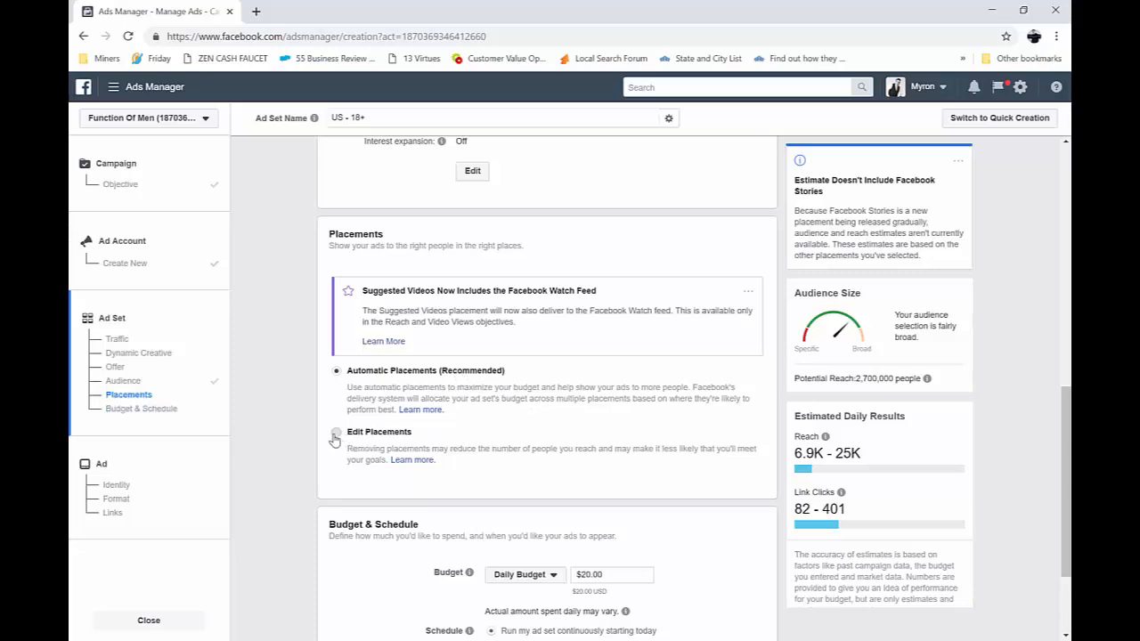
pyautogui.scroll(-2, 621, 441)
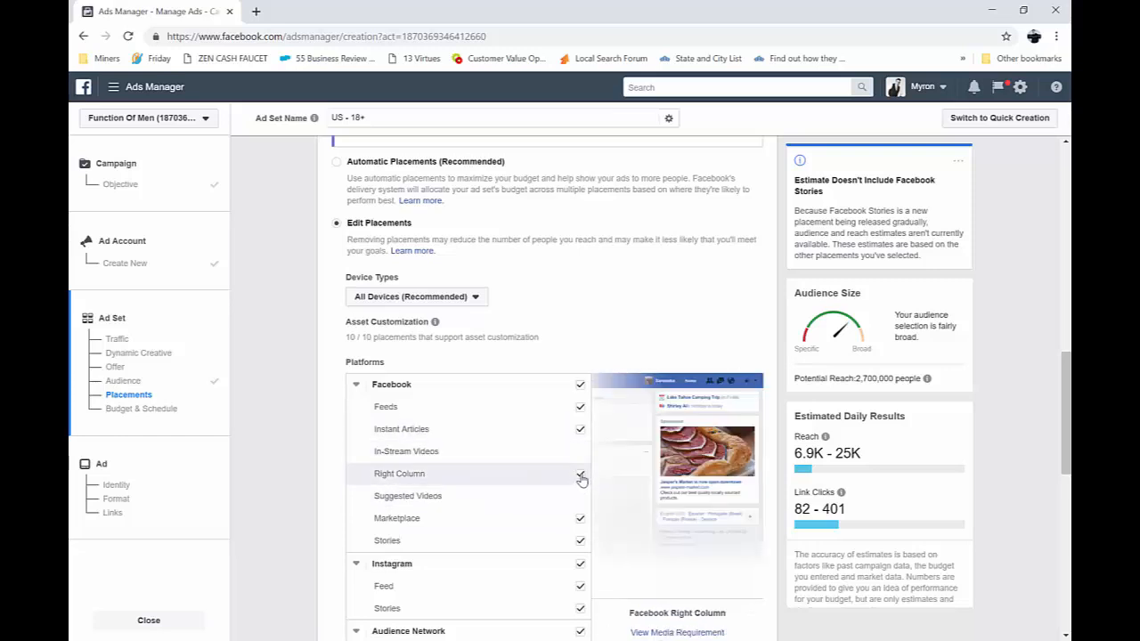
pyautogui.click(581, 520)
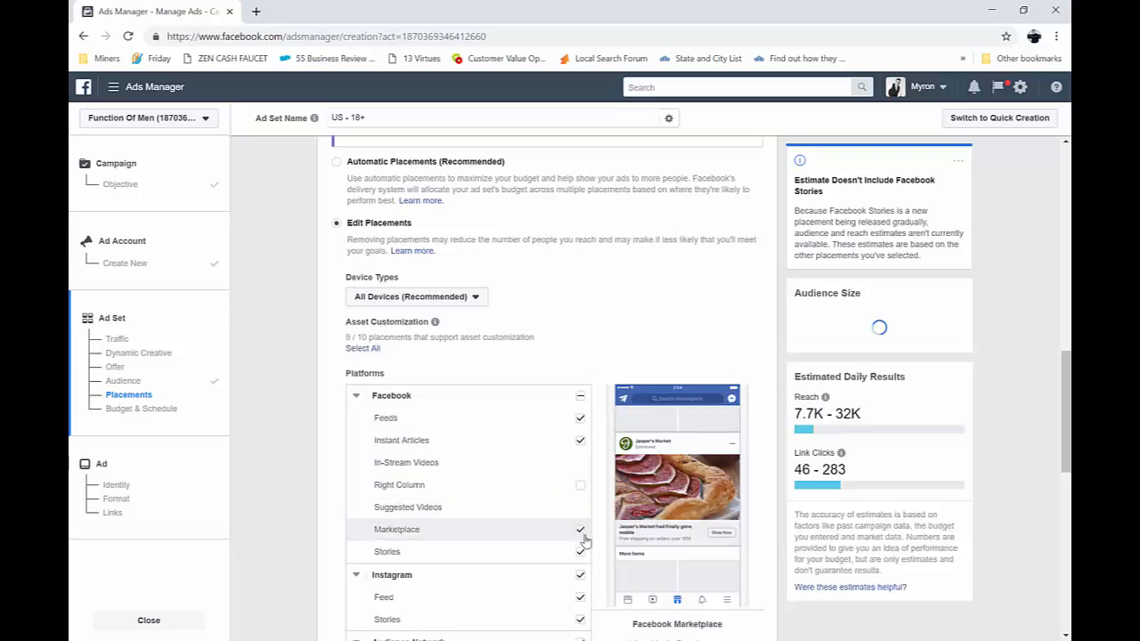
pyautogui.click(580, 553)
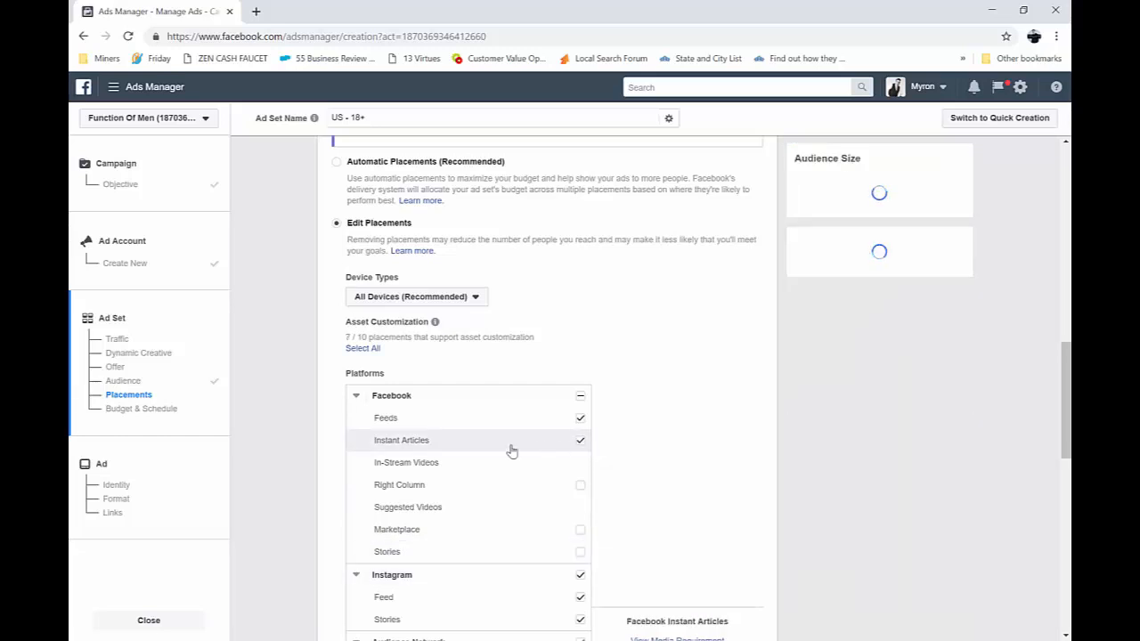
pyautogui.click(580, 443)
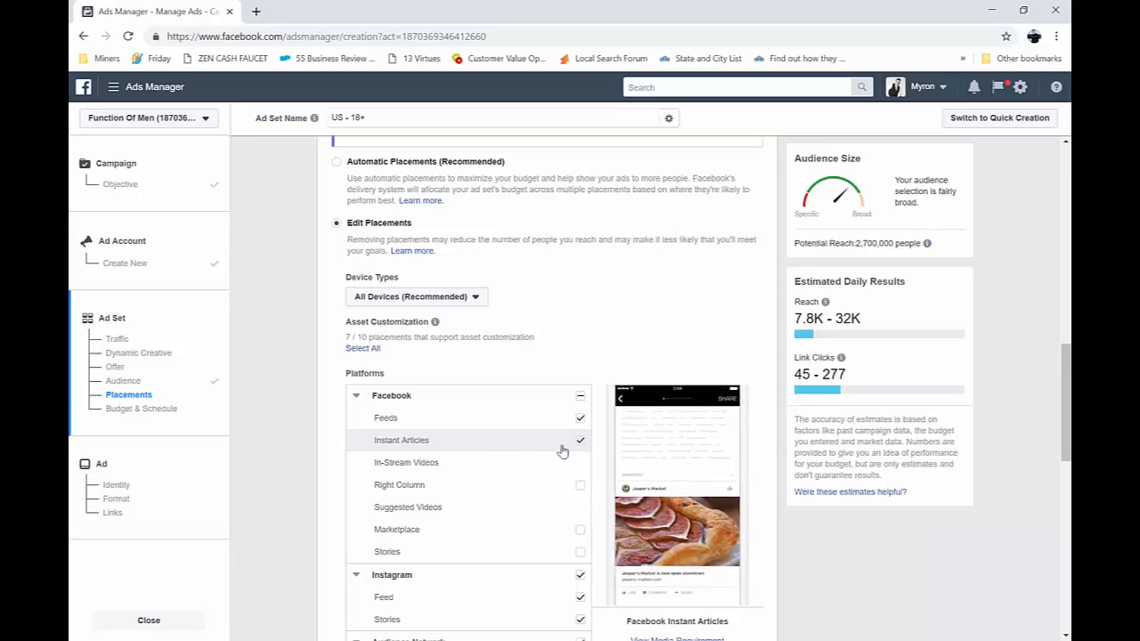
# Exclude all Instagram, Audience Network and Messenger placements, keeping only Facebook Feeds
pyautogui.scroll(-3, 546, 463)
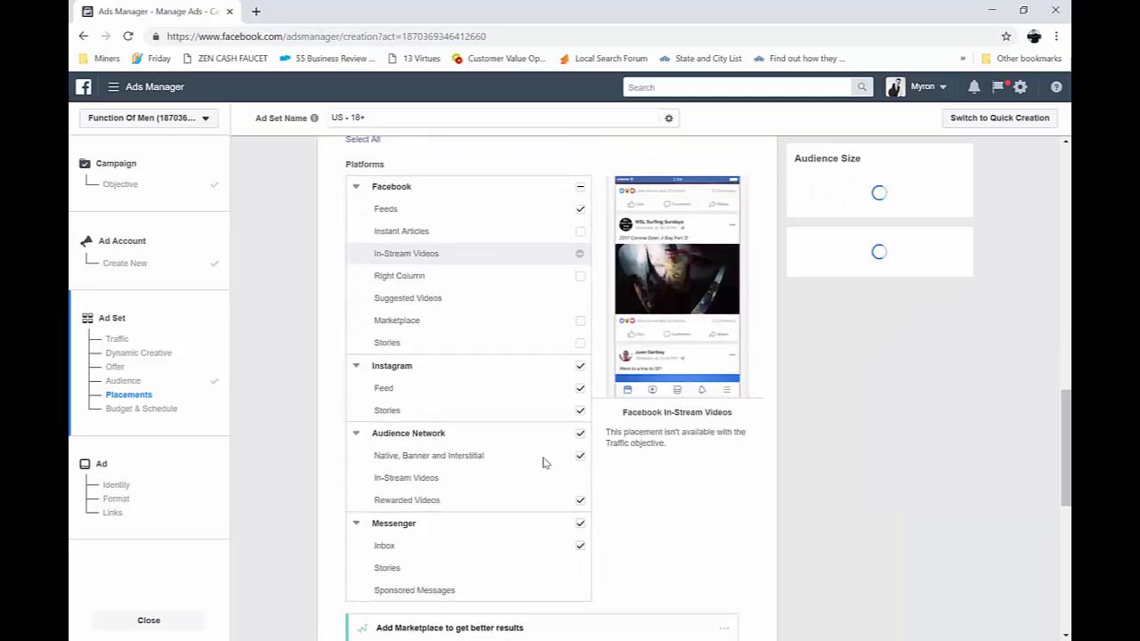
pyautogui.click(580, 366)
pyautogui.click(580, 437)
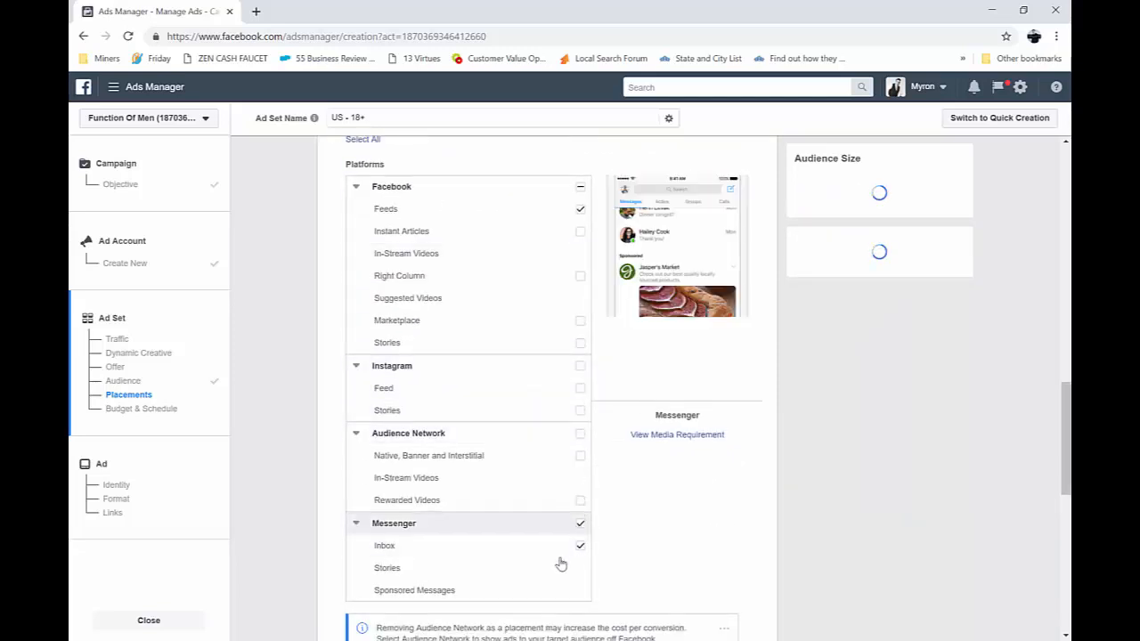
pyautogui.click(530, 525)
pyautogui.scroll(-1, 525, 457)
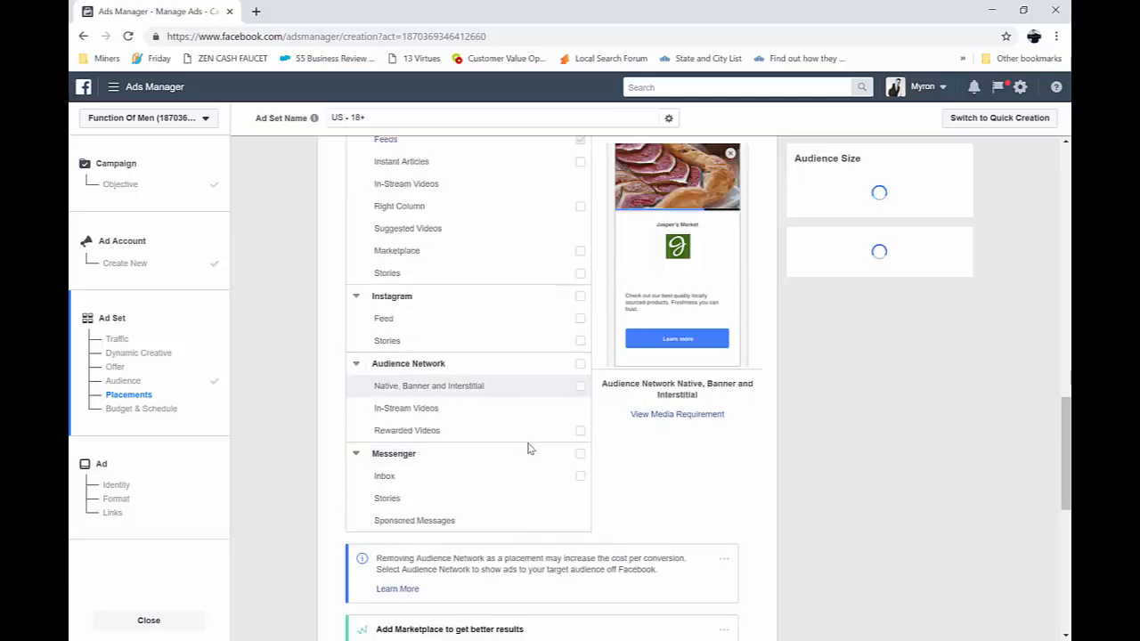
pyautogui.scroll(1, 521, 401)
pyautogui.scroll(1, 512, 526)
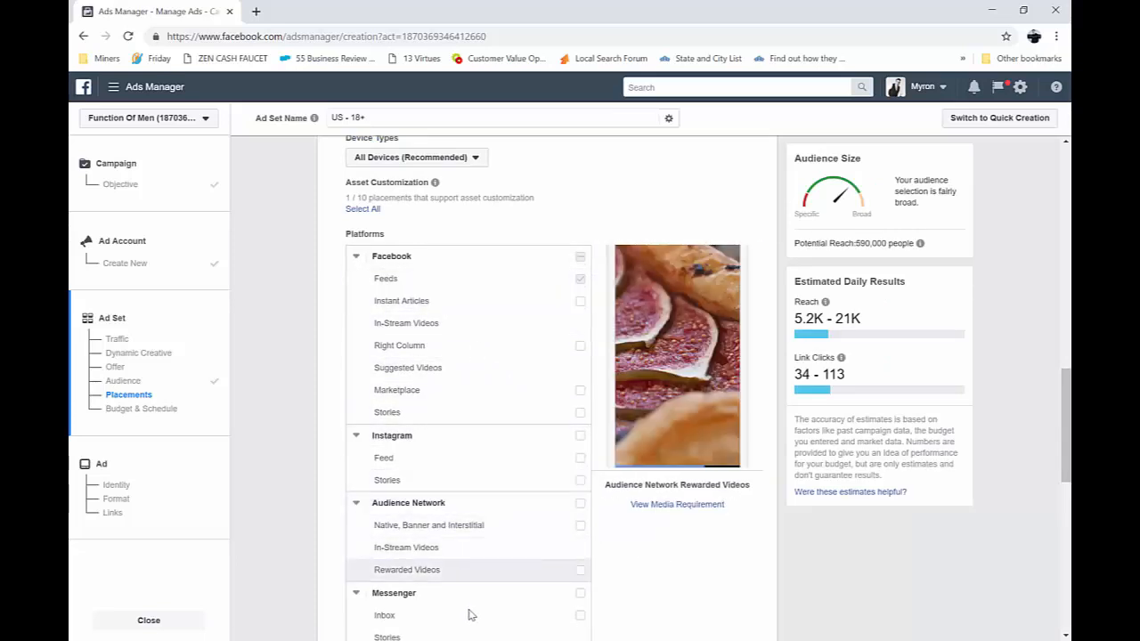
# Review the remaining platform placements and the choices for specific mobile devices and operating systems
pyautogui.scroll(-1, 499, 530)
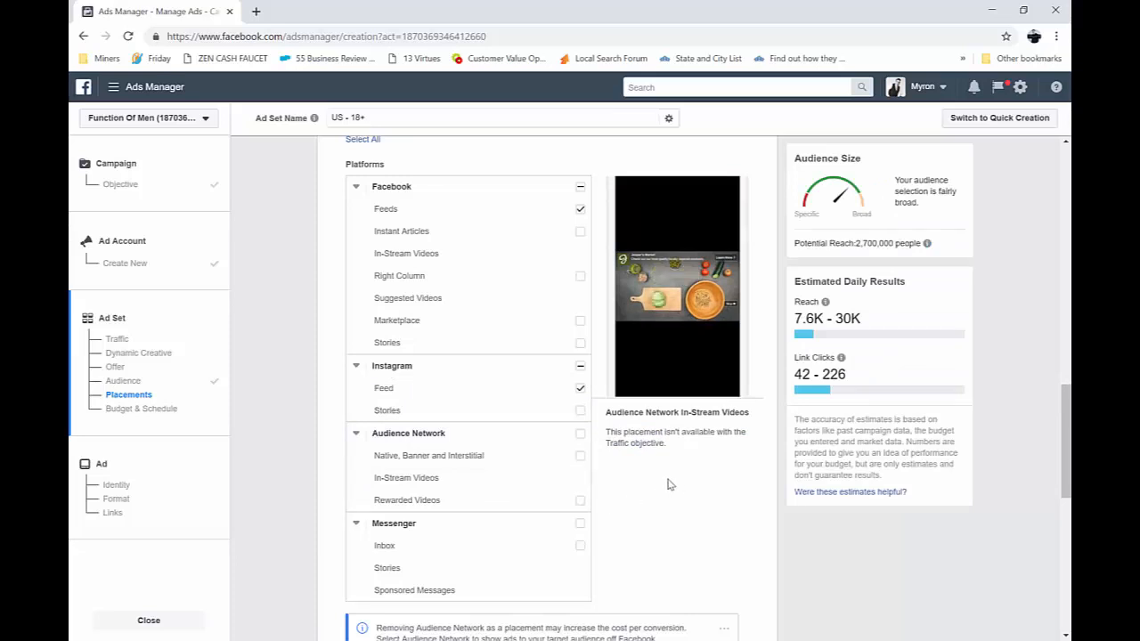
pyautogui.scroll(-4, 656, 498)
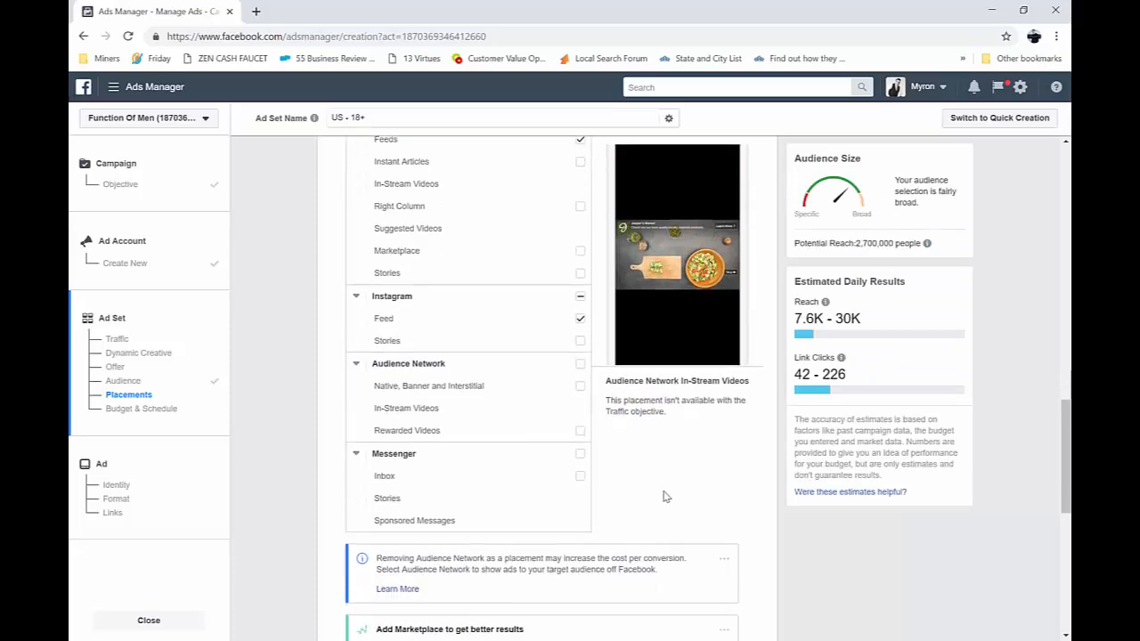
pyautogui.scroll(2, 598, 445)
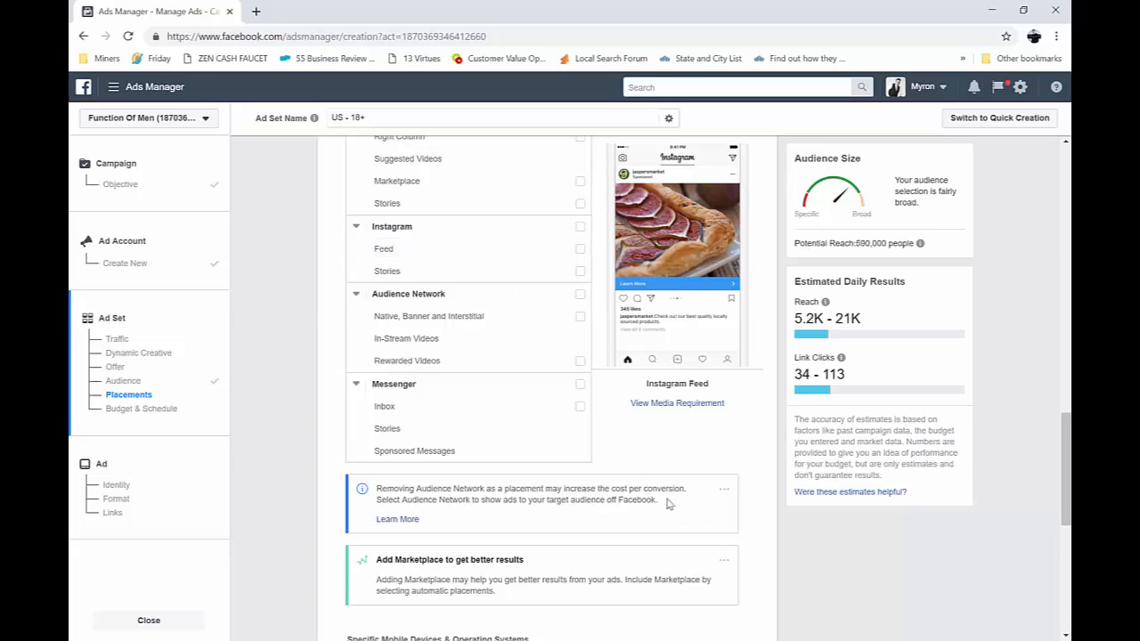
pyautogui.scroll(-2, 650, 473)
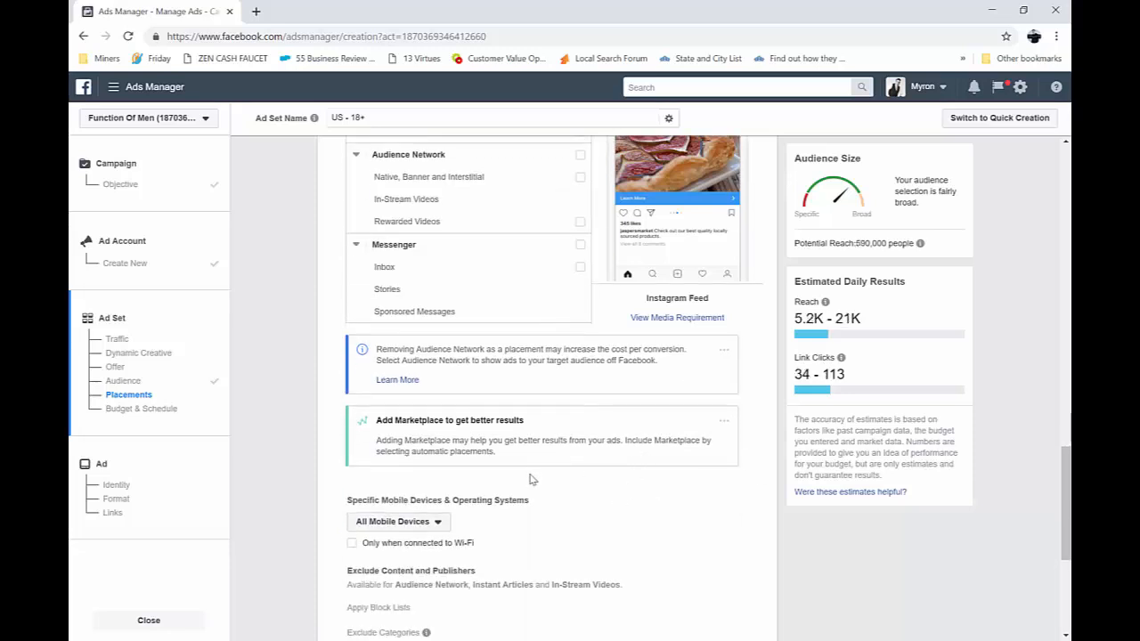
pyautogui.scroll(-2, 624, 508)
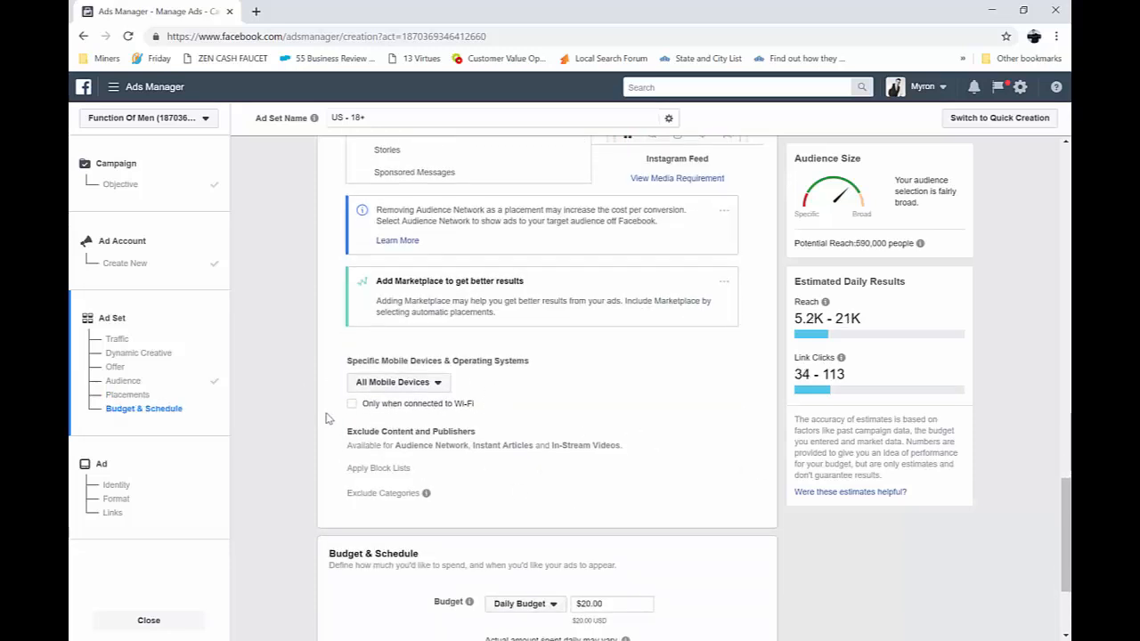
pyautogui.click(431, 389)
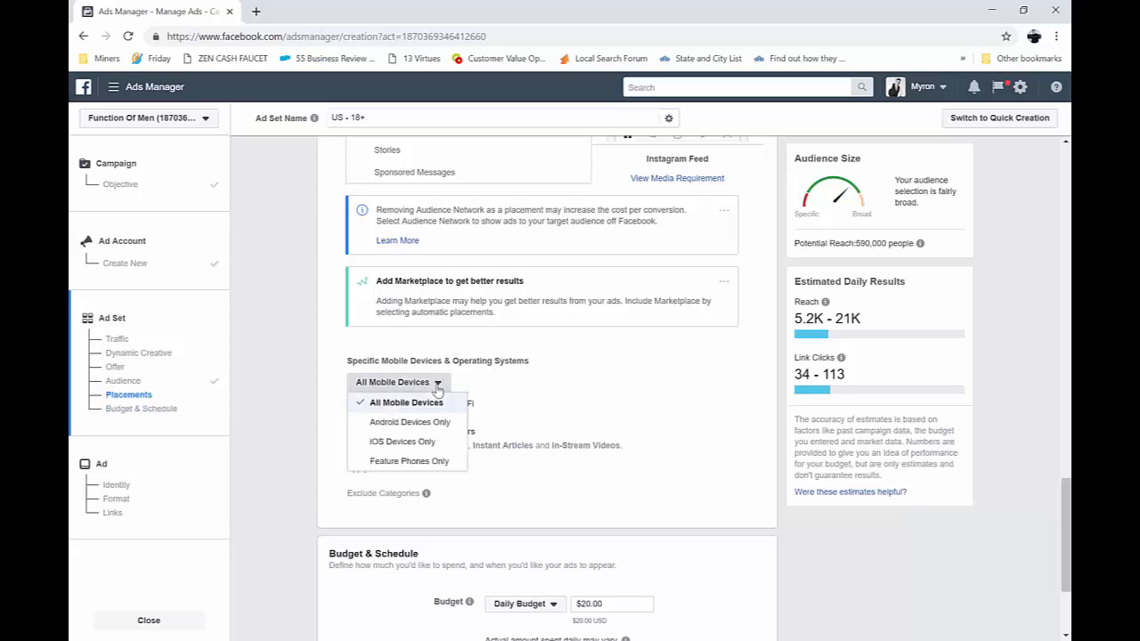
pyautogui.click(471, 386)
pyautogui.click(407, 388)
pyautogui.click(571, 385)
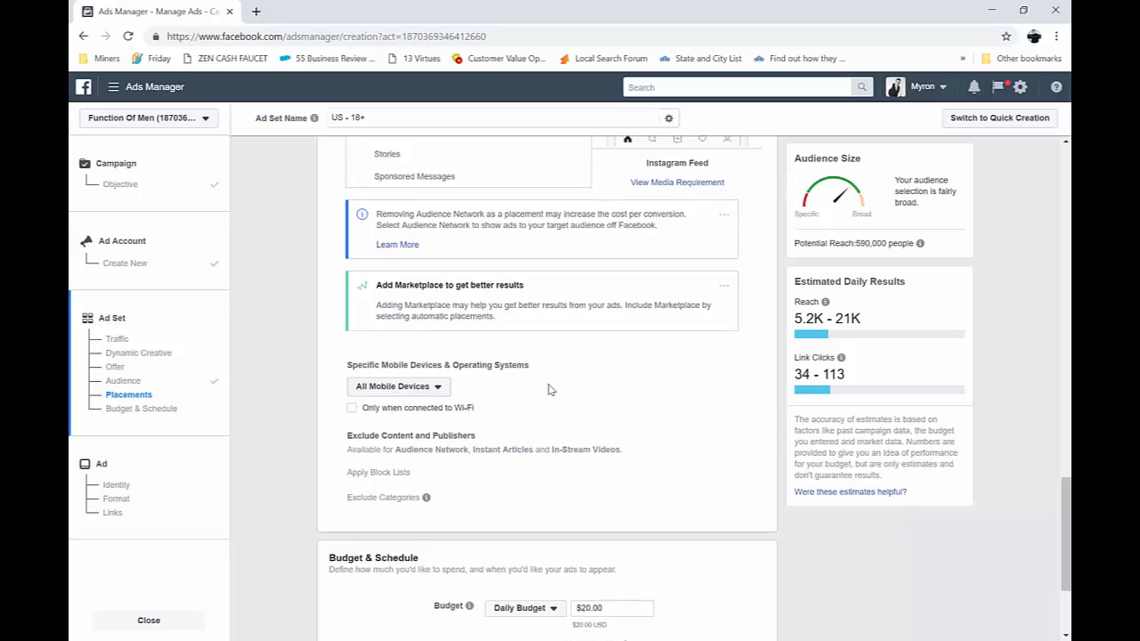
# Look at the device type choices for the placements
pyautogui.scroll(7, 522, 413)
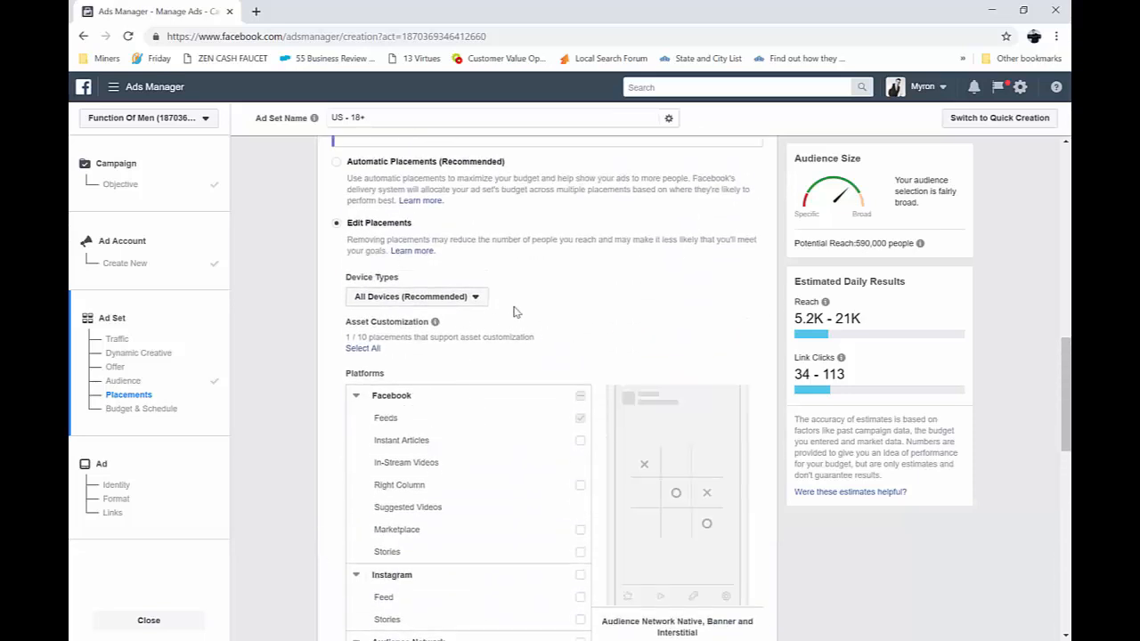
pyautogui.click(475, 299)
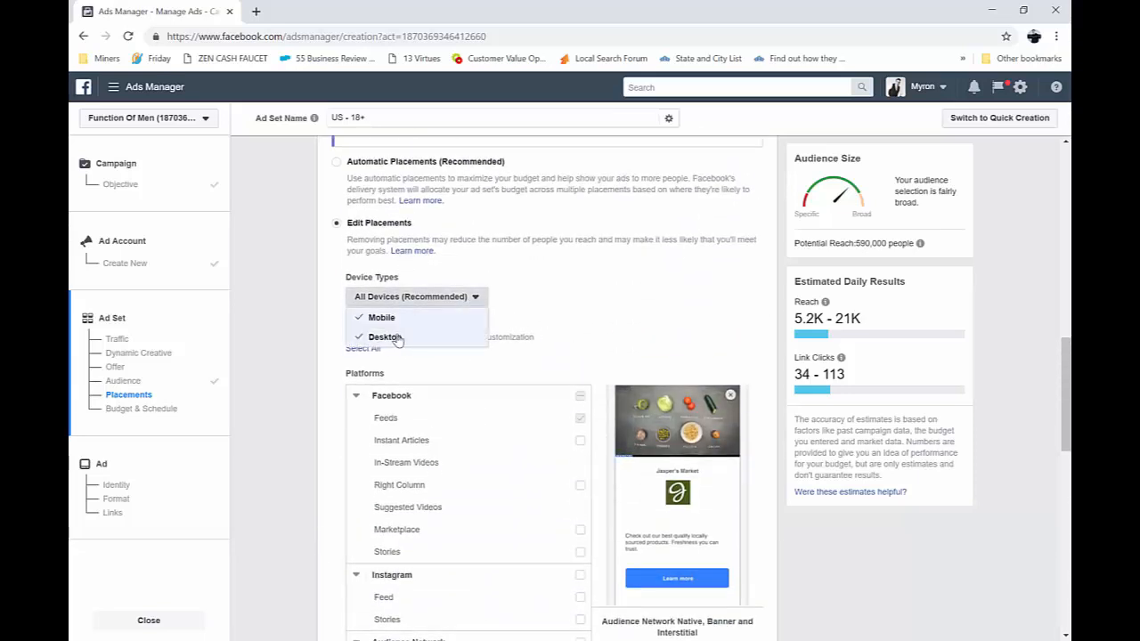
pyautogui.click(573, 326)
# Keep the Daily Budget type for the ad set and set the amount to $5.00
pyautogui.scroll(-5, 596, 330)
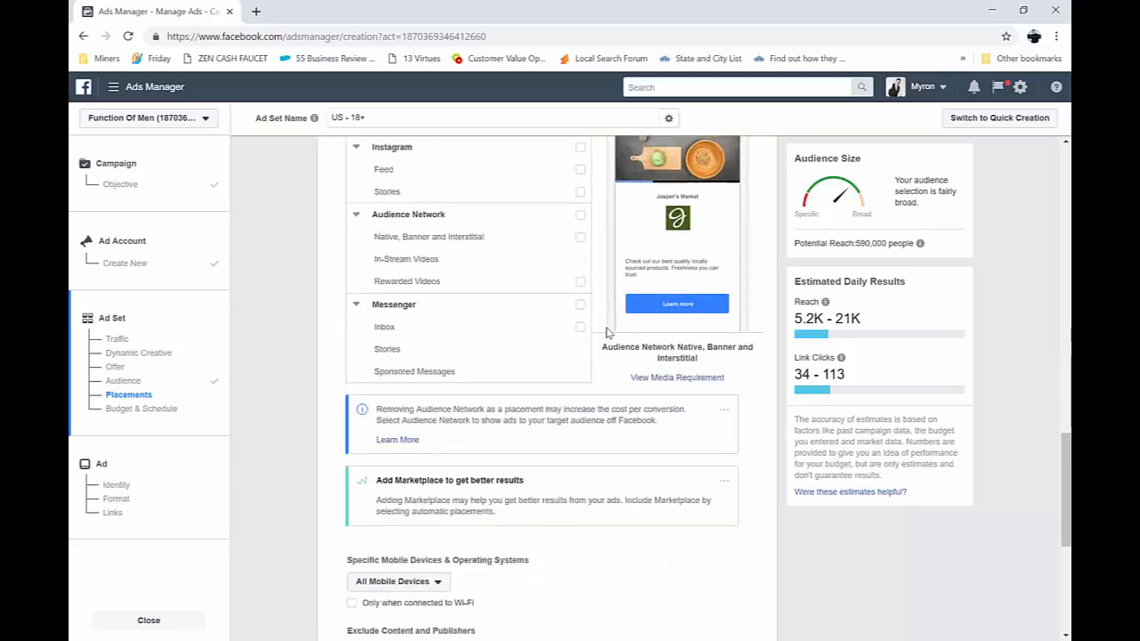
pyautogui.scroll(-3, 606, 333)
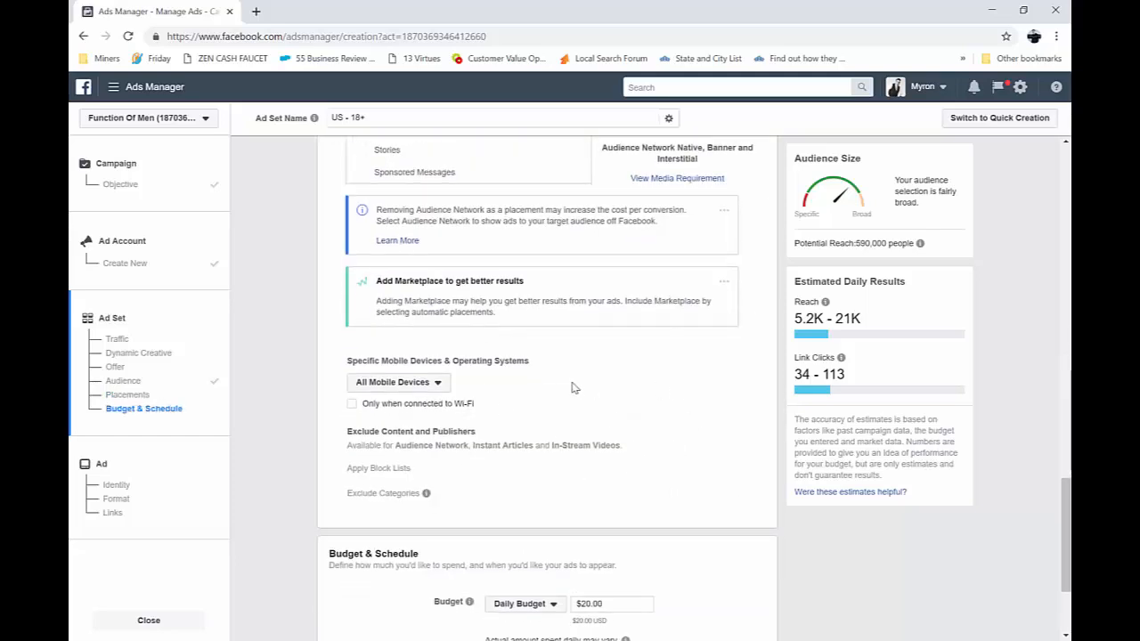
pyautogui.scroll(-2, 579, 388)
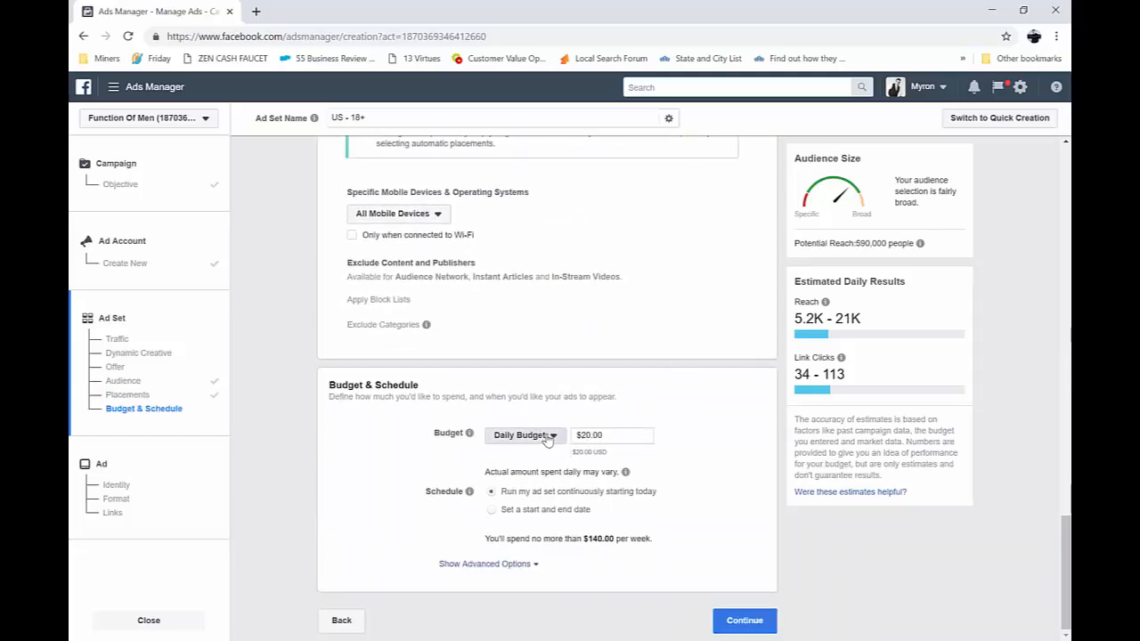
pyautogui.click(547, 436)
pyautogui.click(558, 436)
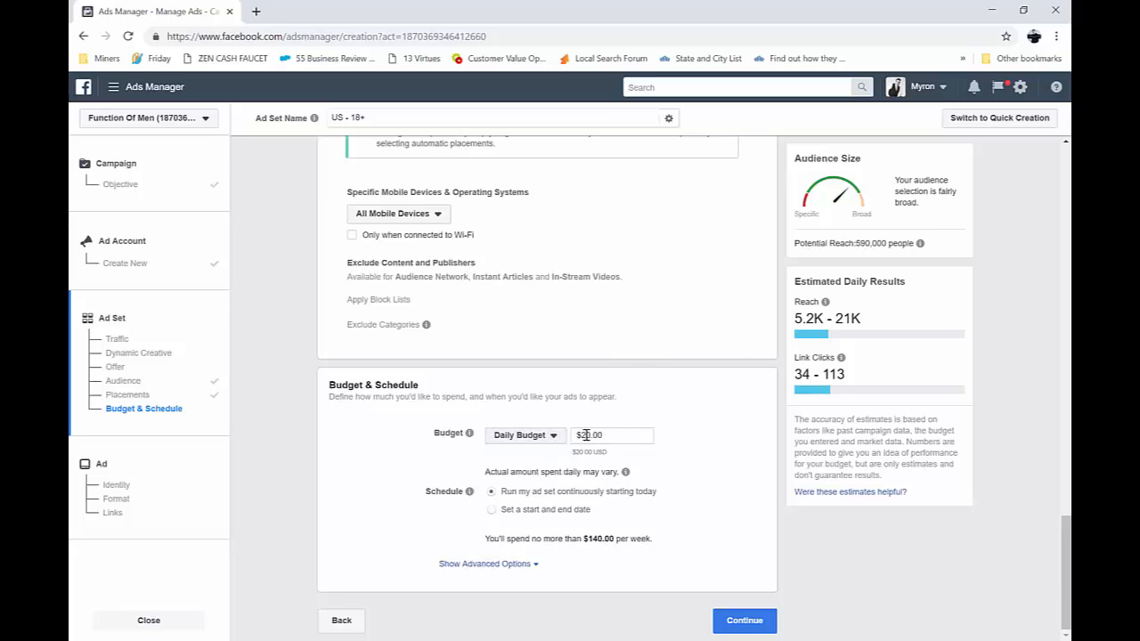
pyautogui.click(586, 435)
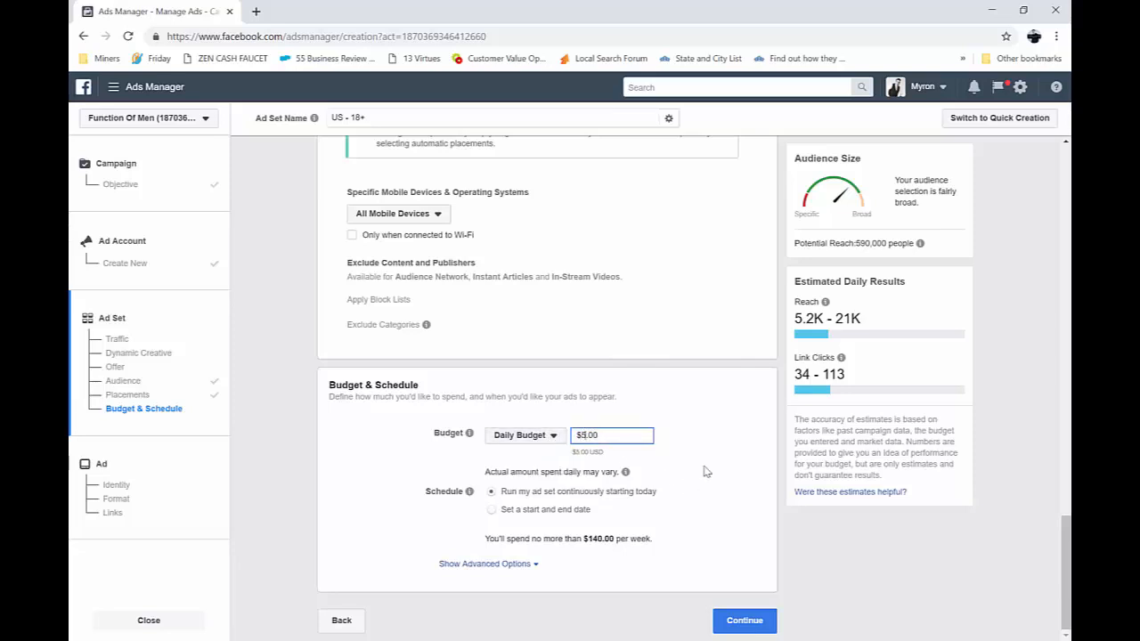
pyautogui.click(461, 524)
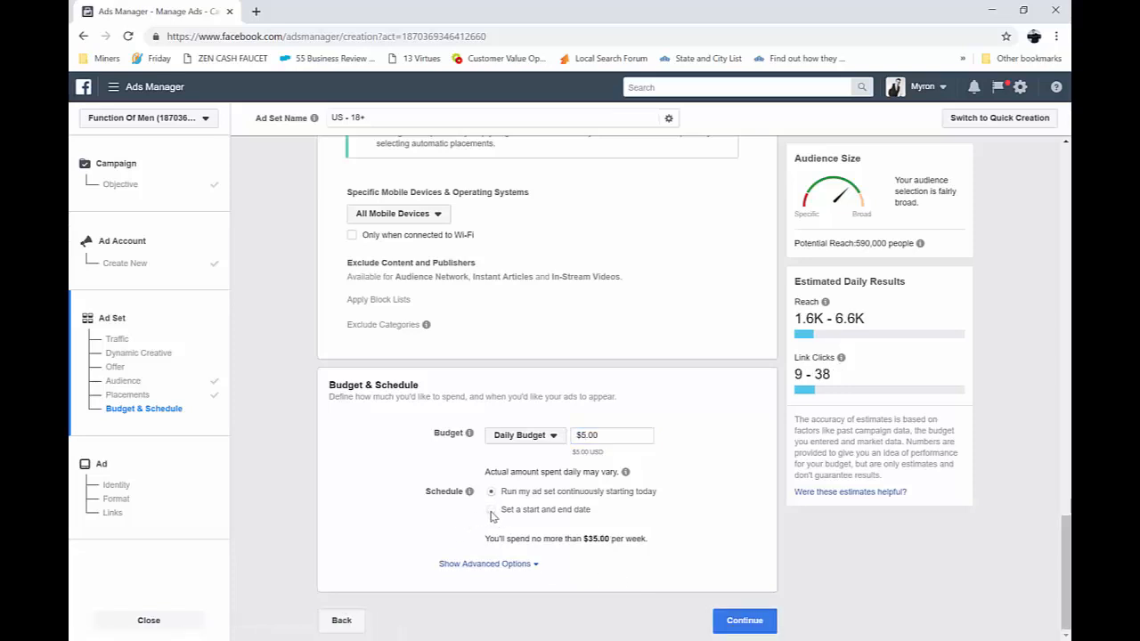
# Give the ad set a start and end date schedule, with the end date set to March 5, 2019
pyautogui.click(492, 511)
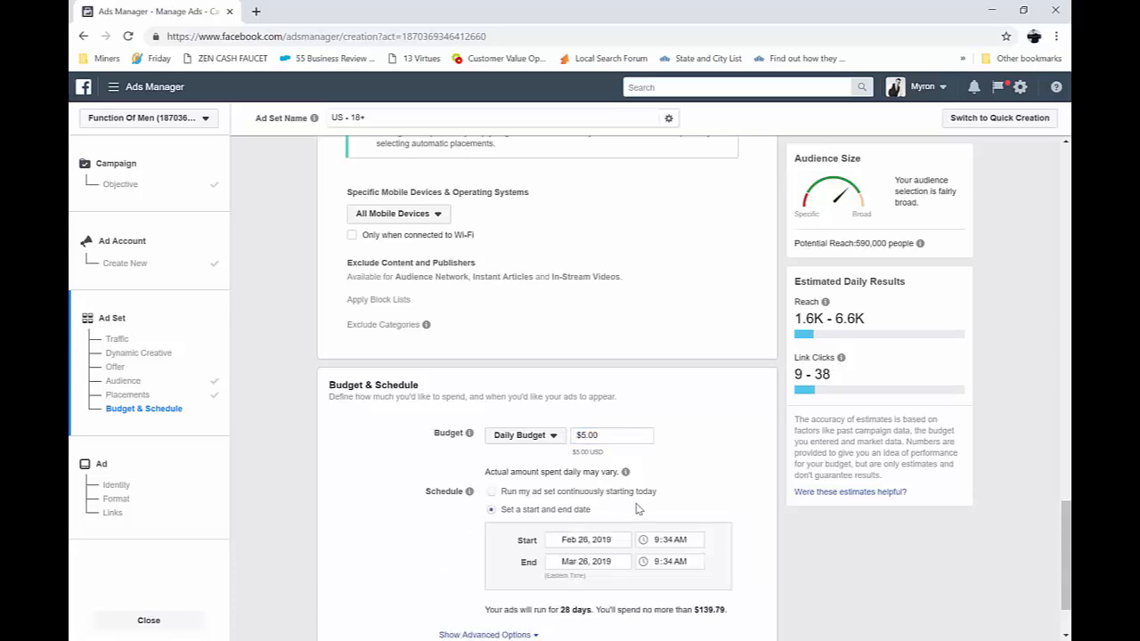
pyautogui.scroll(-1, 624, 511)
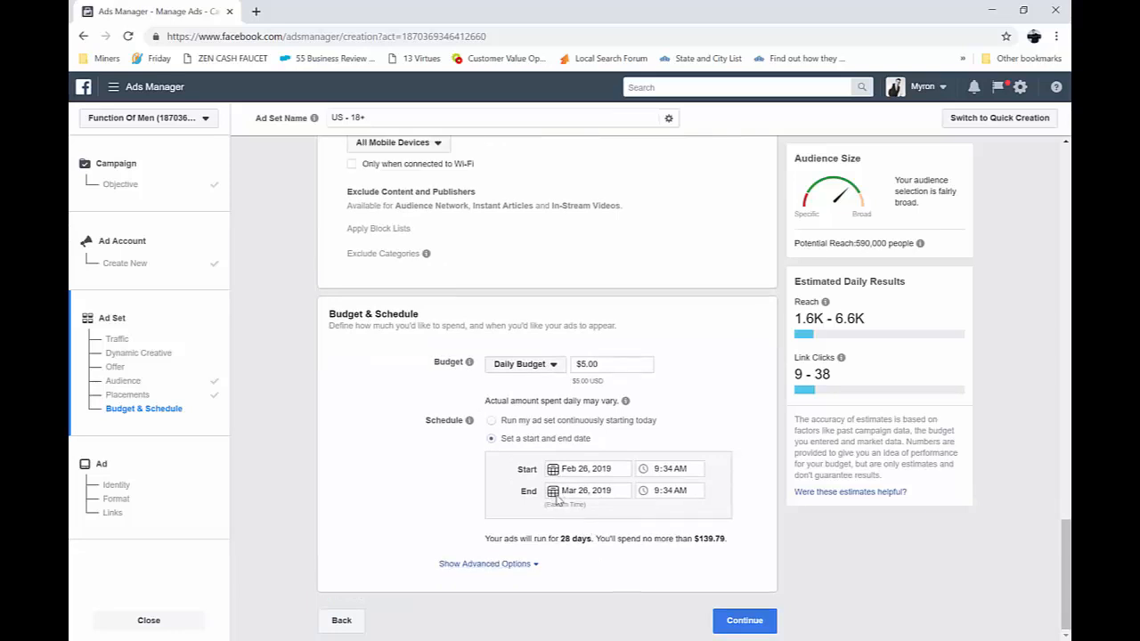
pyautogui.click(554, 495)
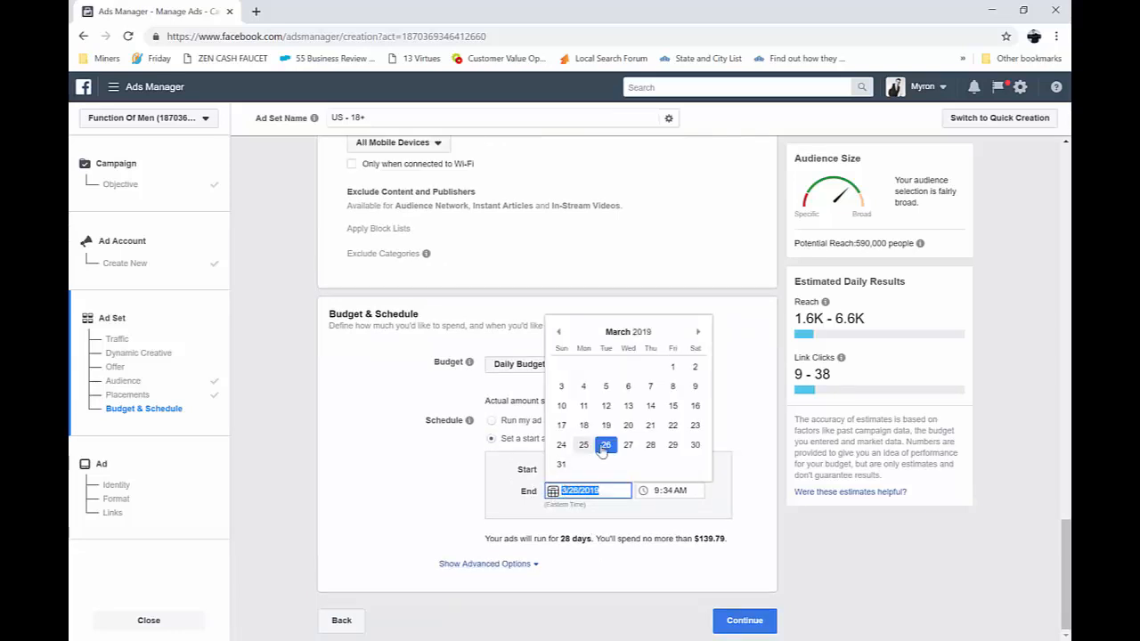
pyautogui.click(560, 332)
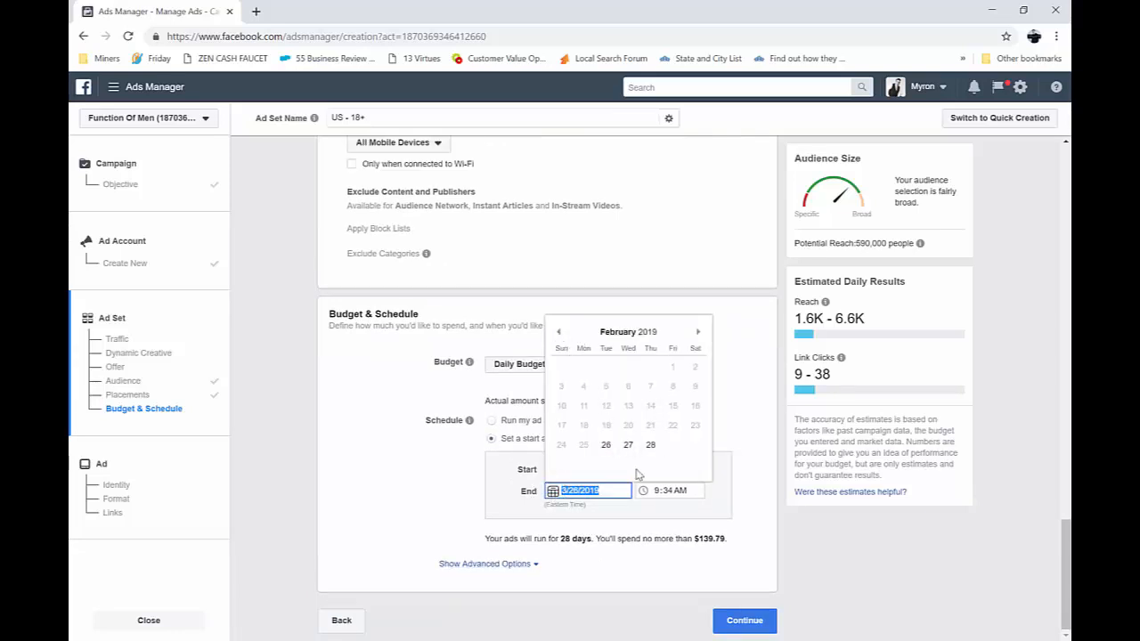
pyautogui.click(697, 331)
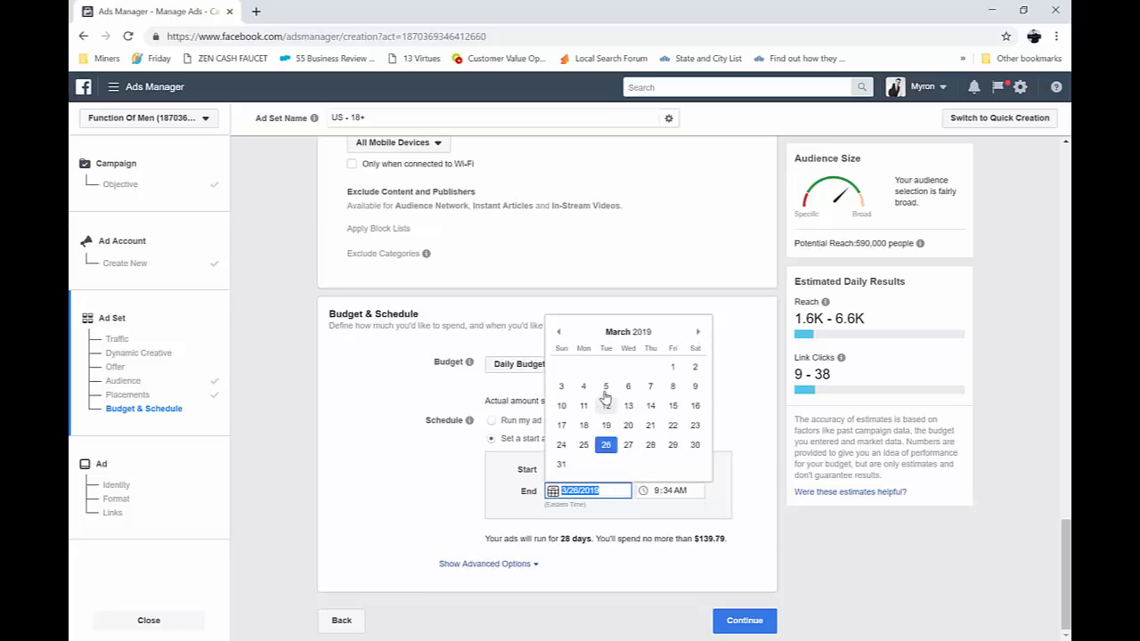
pyautogui.click(606, 386)
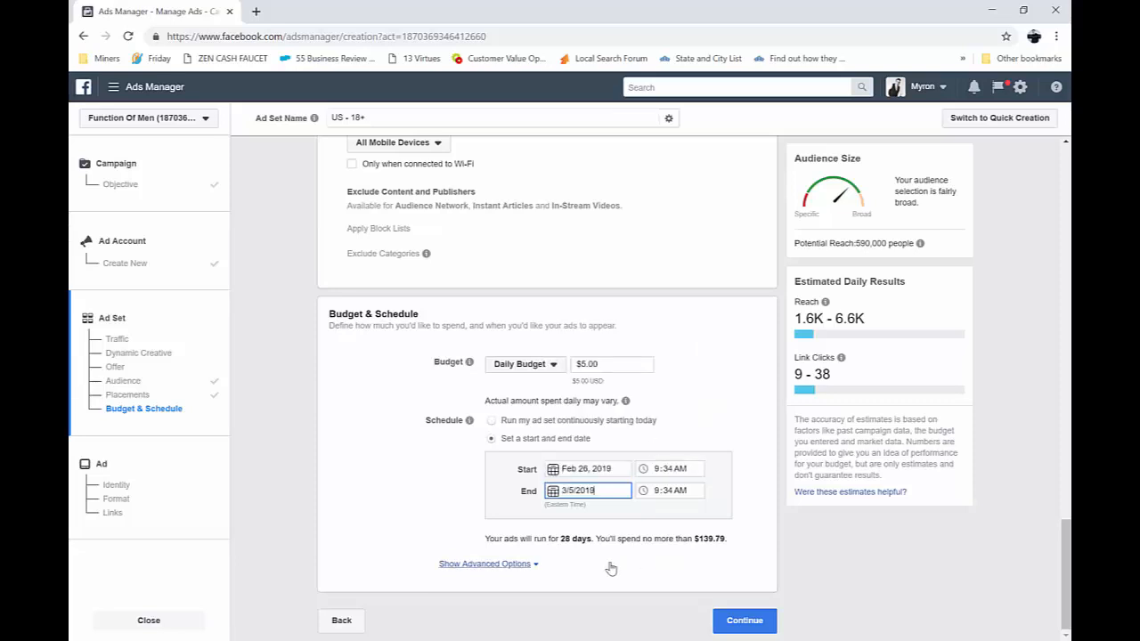
pyautogui.click(762, 536)
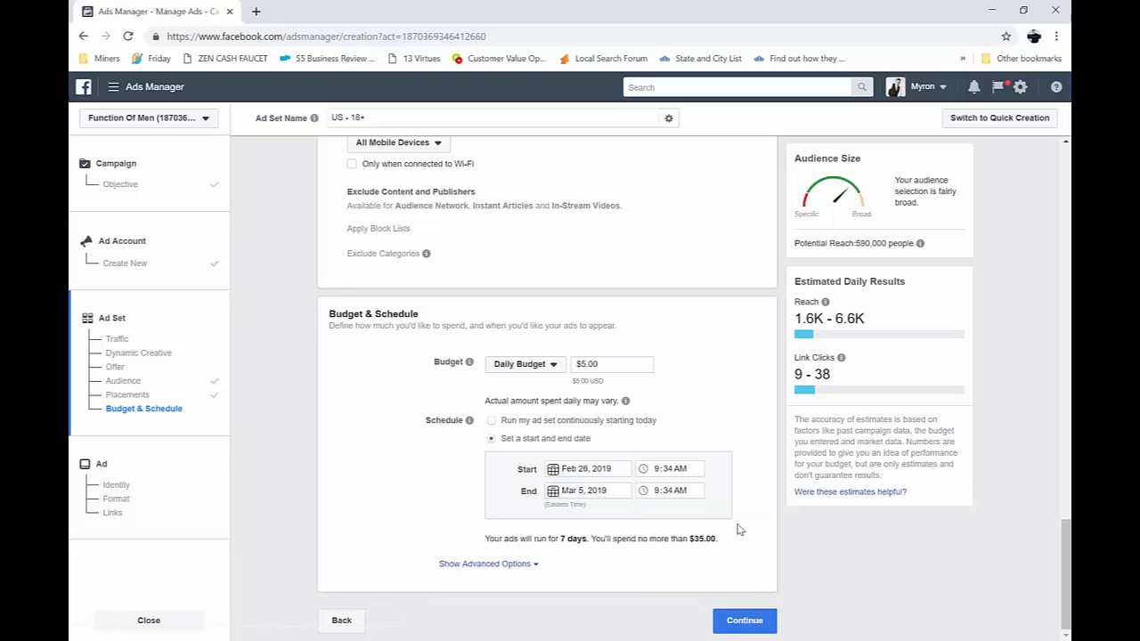
# Show the advanced budget options and optimize ad delivery for Landing Page Views
pyautogui.click(739, 619)
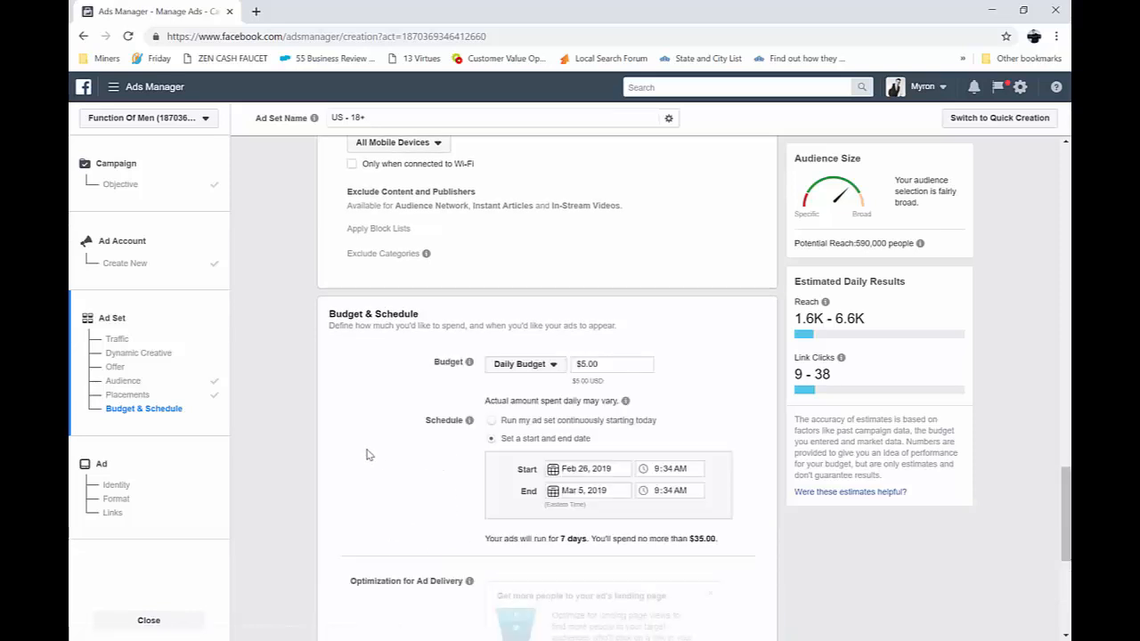
pyautogui.scroll(-3, 415, 454)
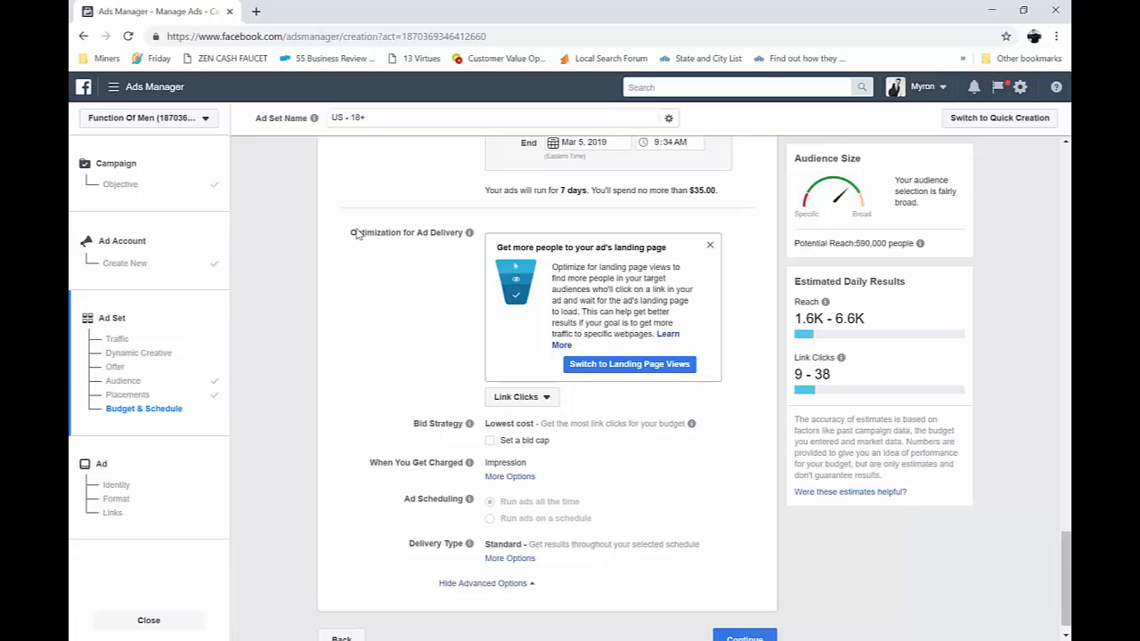
pyautogui.click(545, 398)
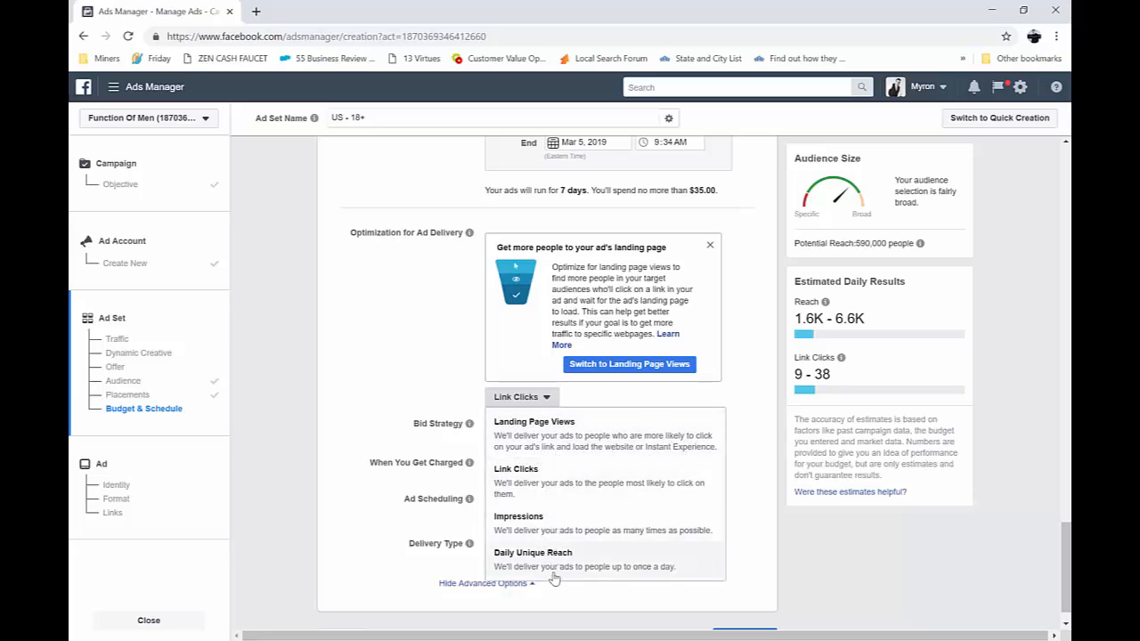
pyautogui.click(535, 442)
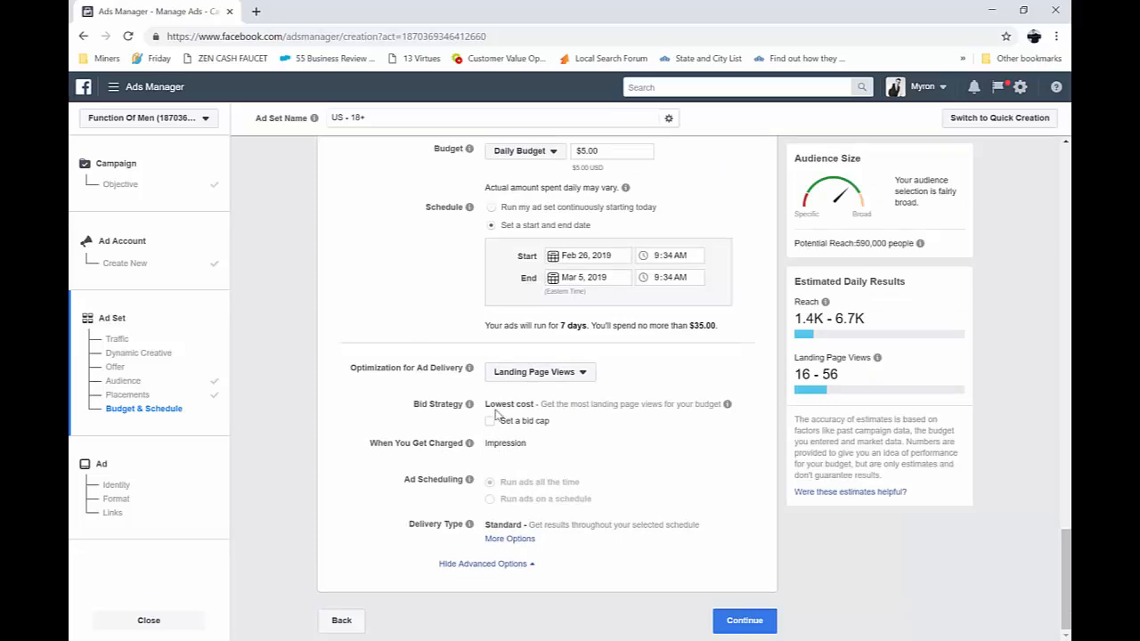
# Review the bid strategy, the delivery type choices and the explanation of when charges apply
pyautogui.moveTo(494, 404); pyautogui.dragTo(555, 406)
pyautogui.click(580, 429)
pyautogui.moveTo(462, 454)
pyautogui.click(512, 540)
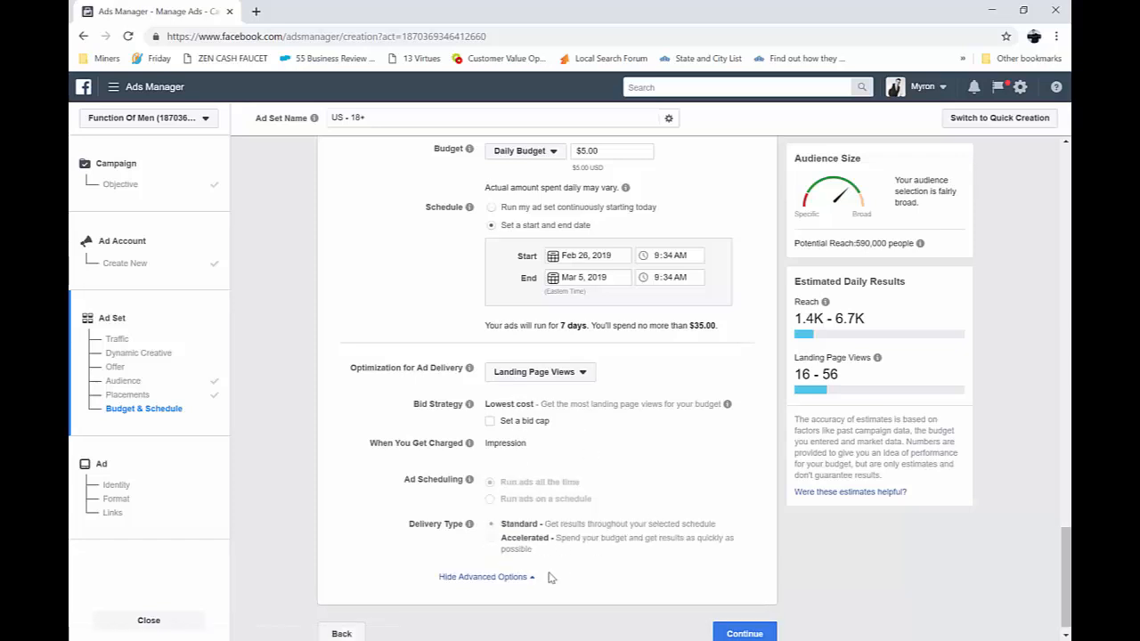
pyautogui.moveTo(492, 545)
pyautogui.moveTo(473, 450)
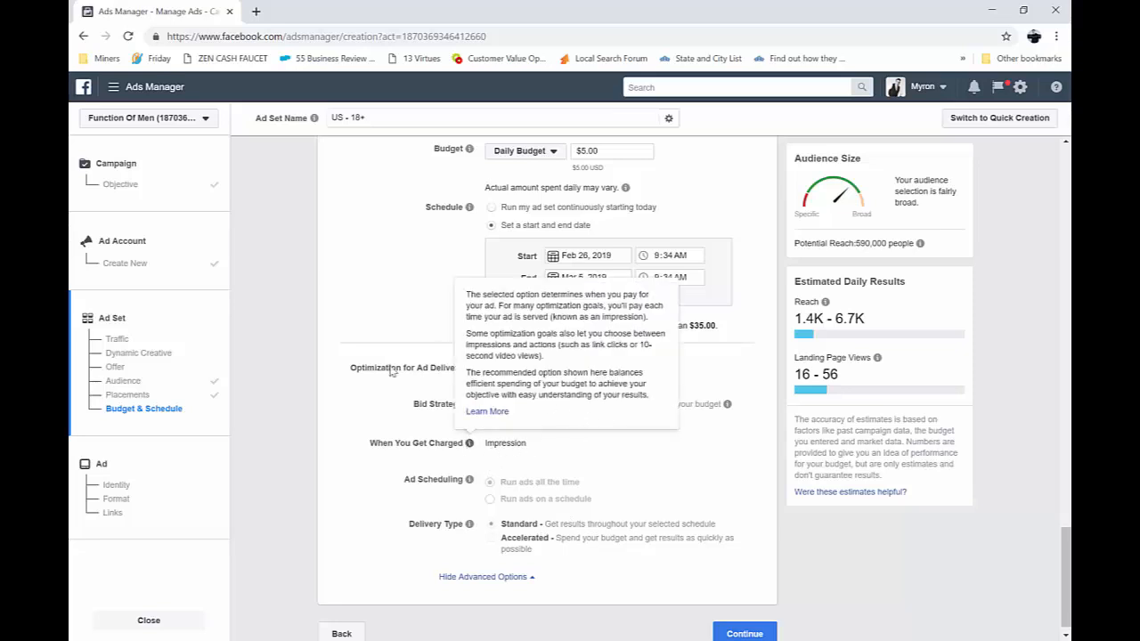
# Try Link Clicks as the delivery optimization, show its charging choices, and switch the bid cap on and off
pyautogui.click(557, 384)
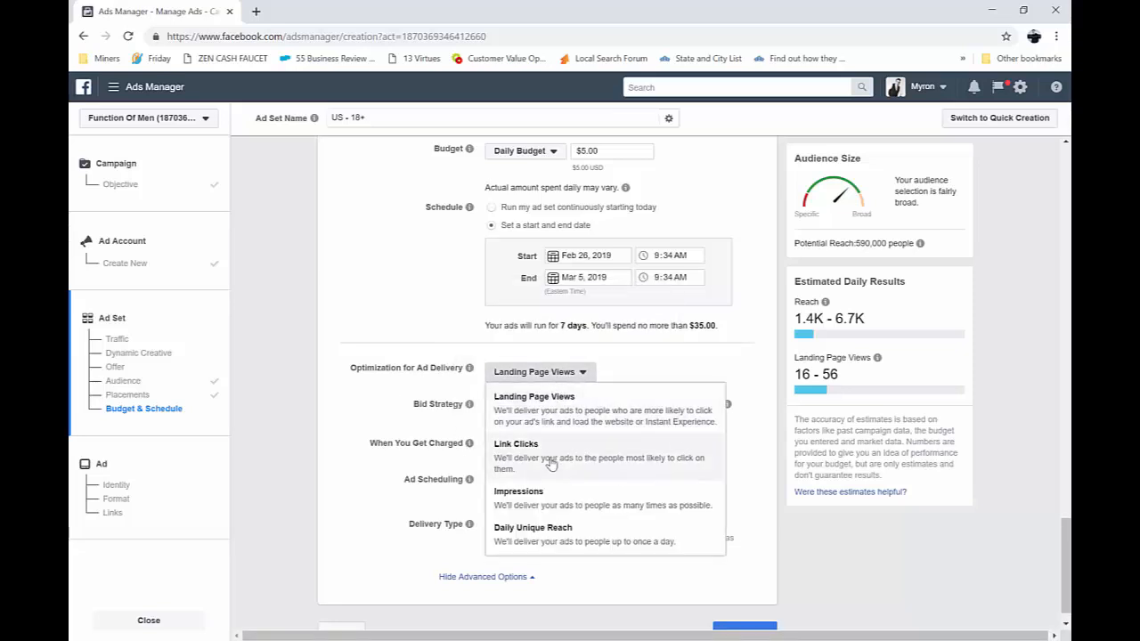
pyautogui.click(648, 464)
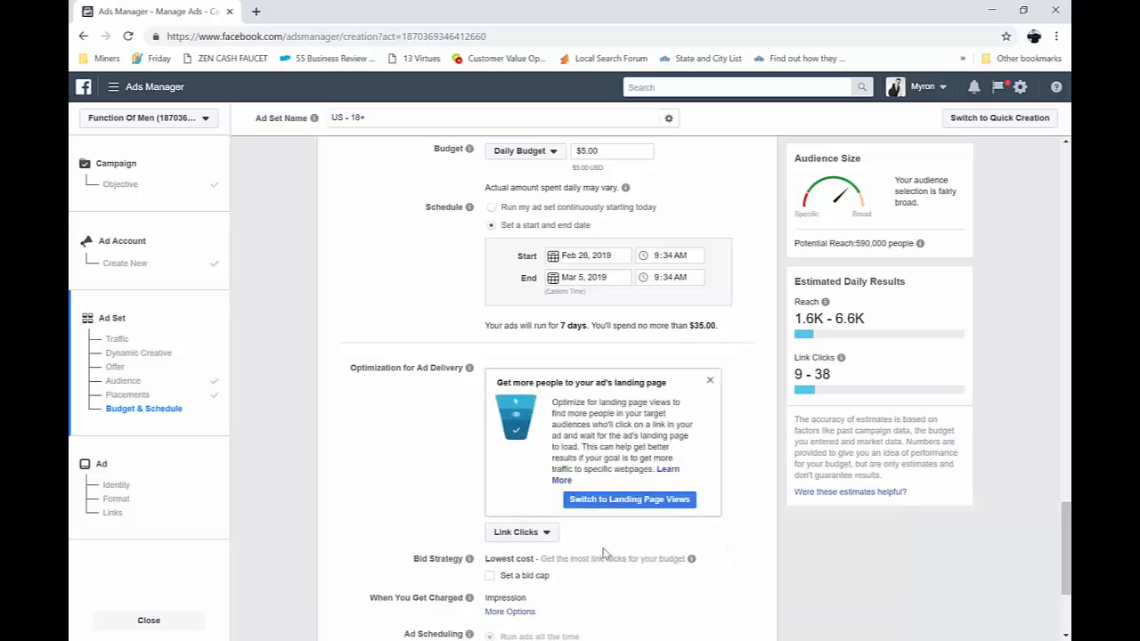
pyautogui.scroll(-2, 571, 556)
pyautogui.click(512, 473)
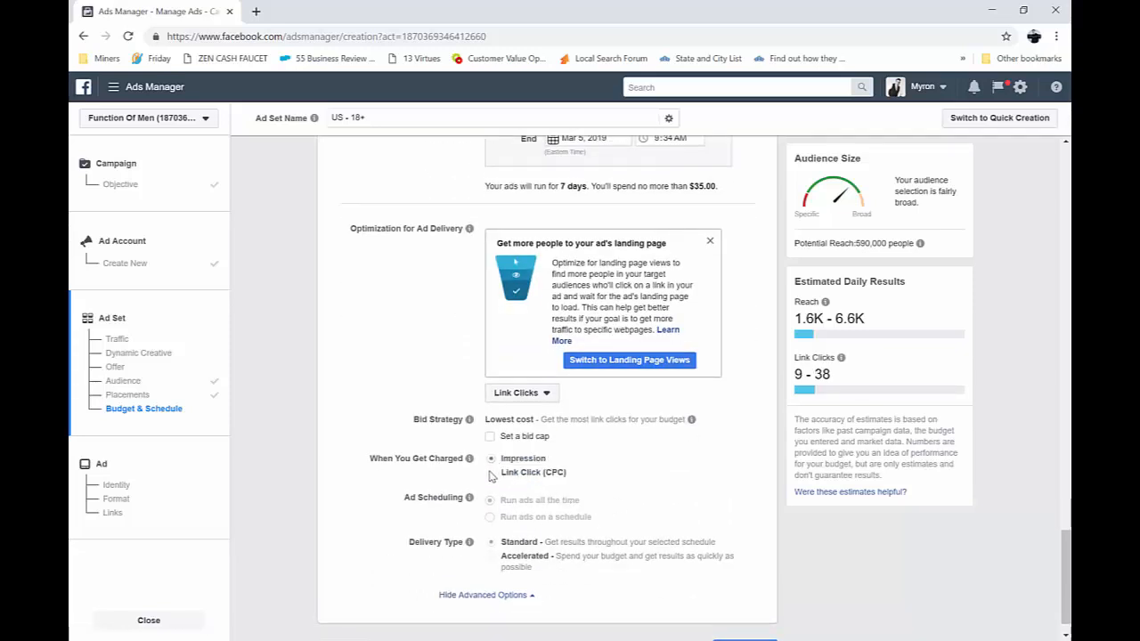
pyautogui.click(490, 437)
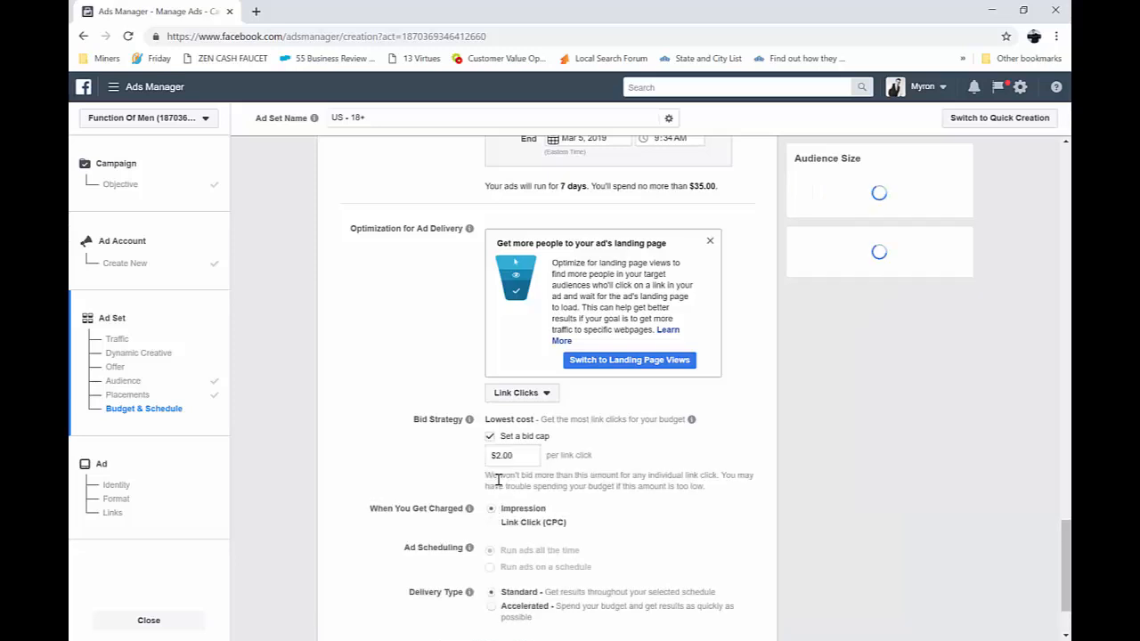
pyautogui.click(490, 436)
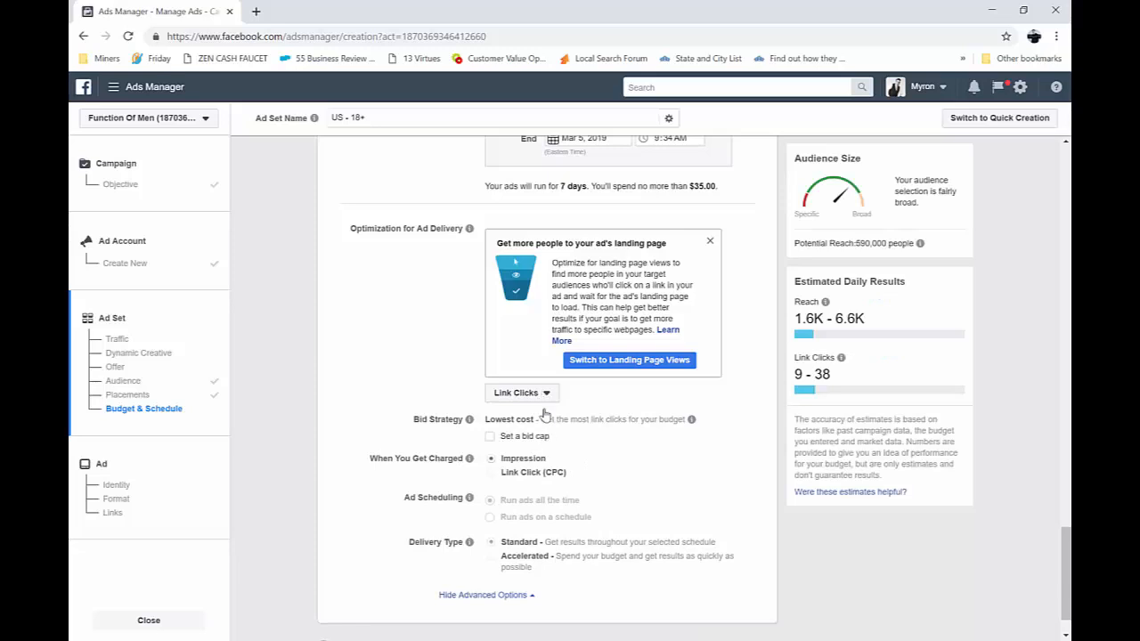
# Set the ad delivery optimization back to Landing Page Views and continue to the ad setup
pyautogui.click(544, 395)
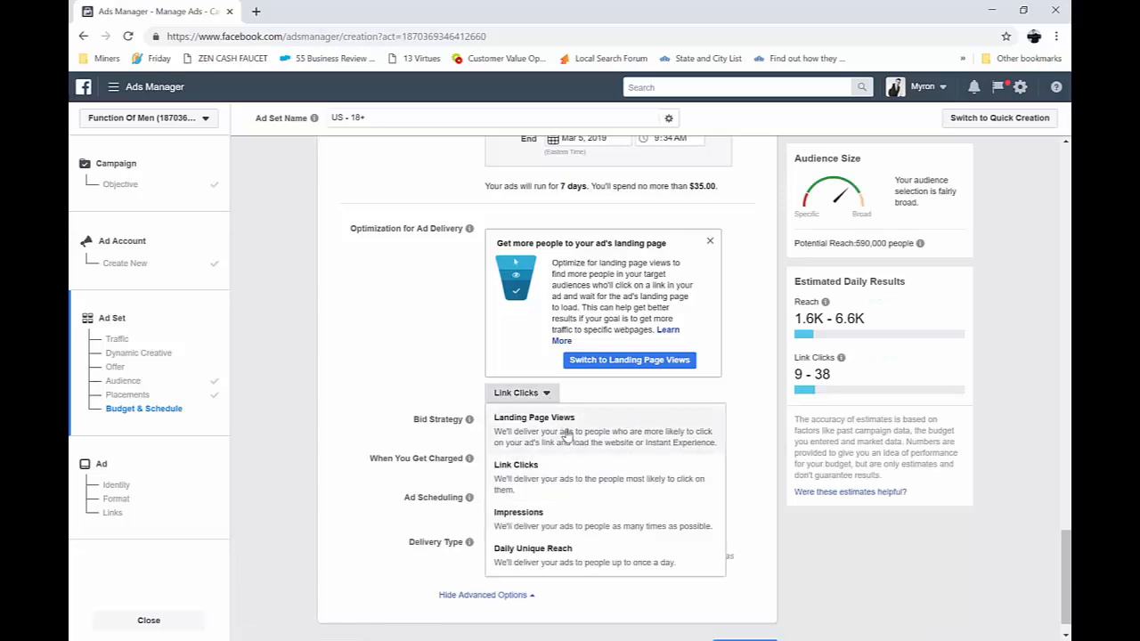
pyautogui.click(595, 433)
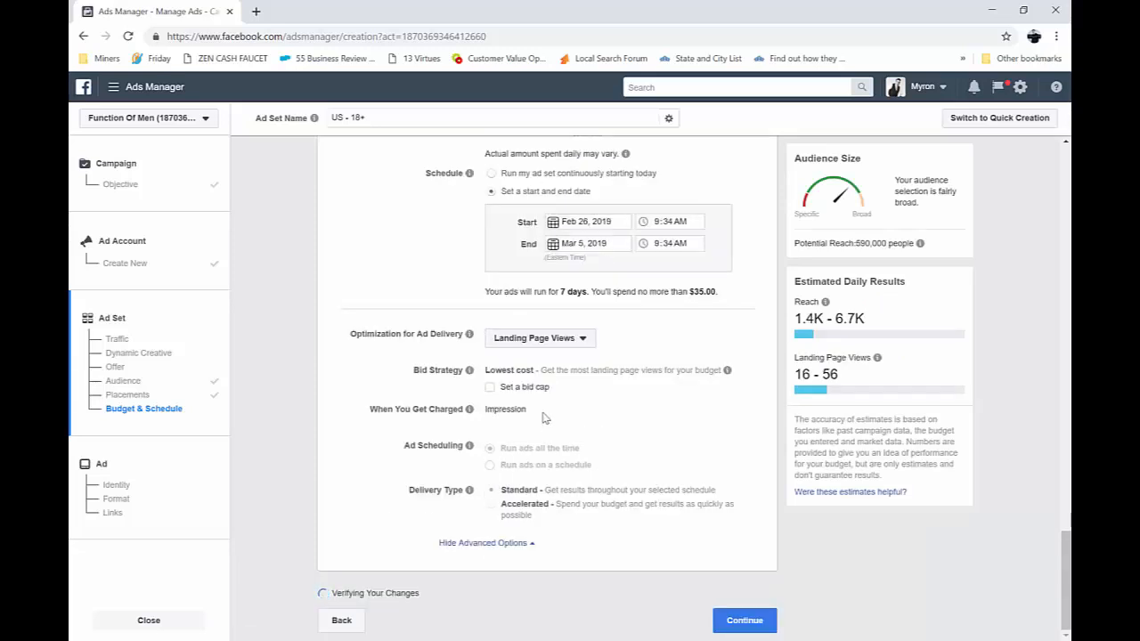
pyautogui.moveTo(470, 429)
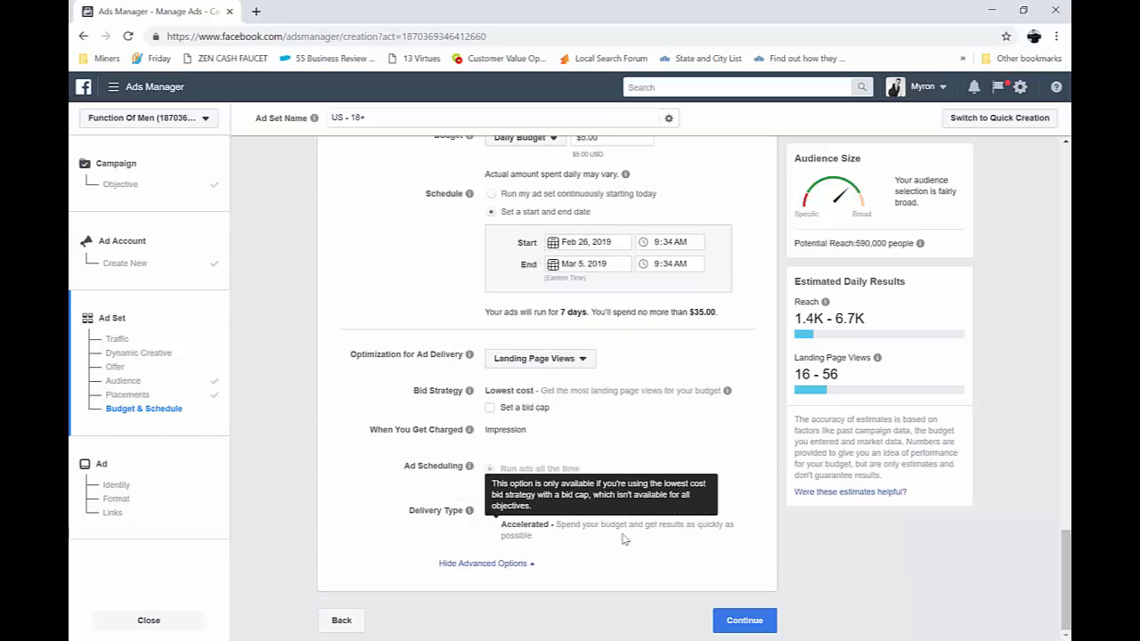
pyautogui.click(756, 621)
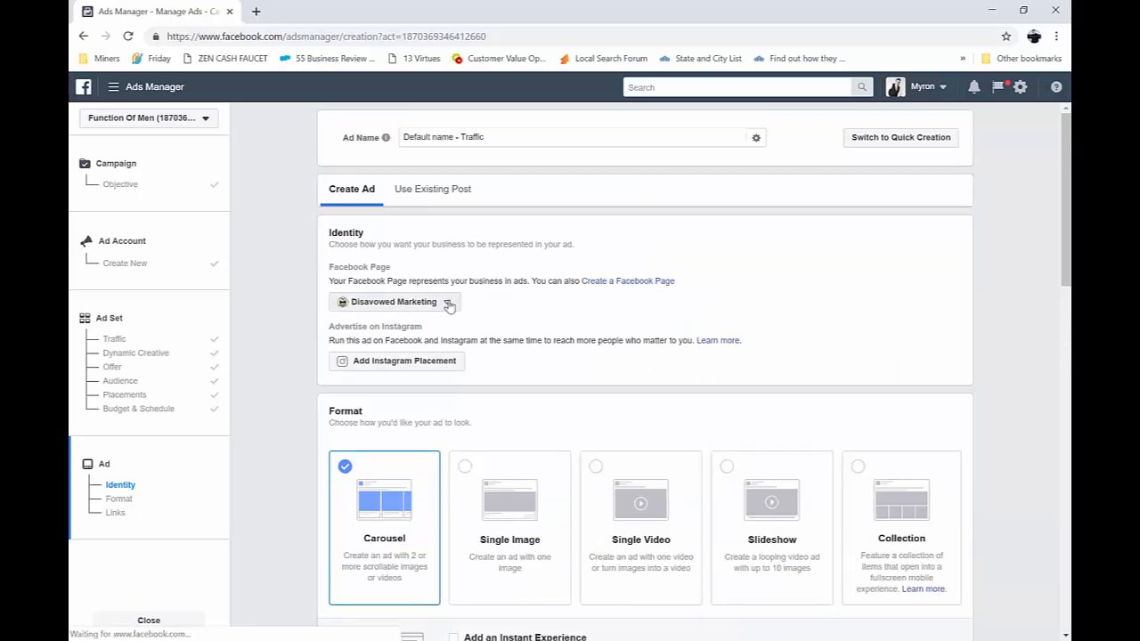
# Choose the Function Of Men Facebook Page as the ad's identity and Single Image as its format
pyautogui.click(449, 303)
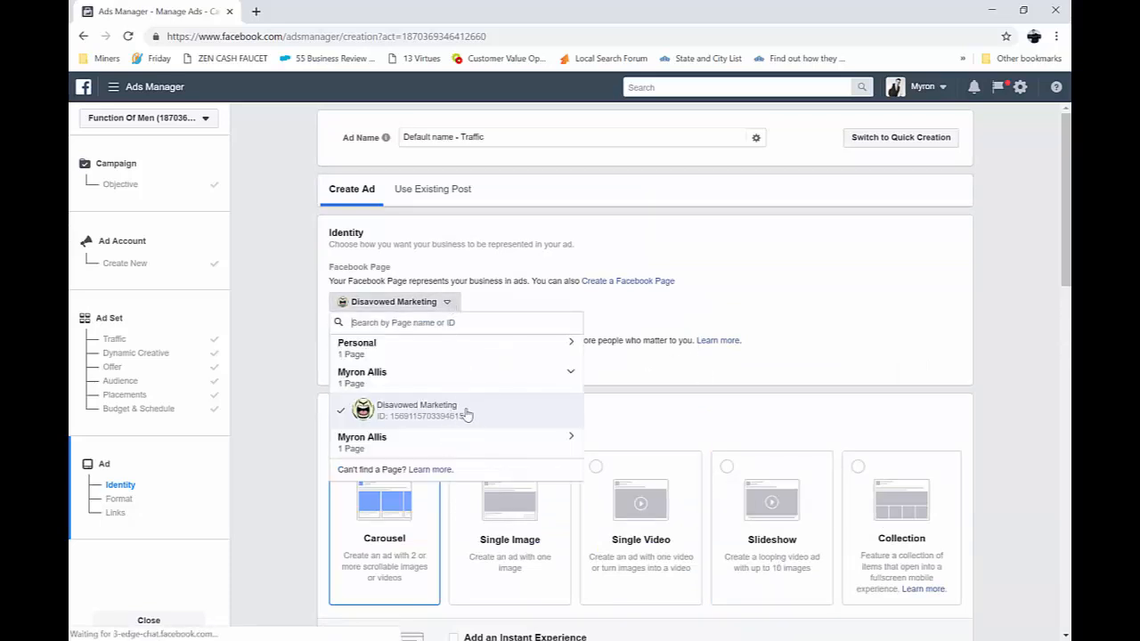
pyautogui.click(569, 443)
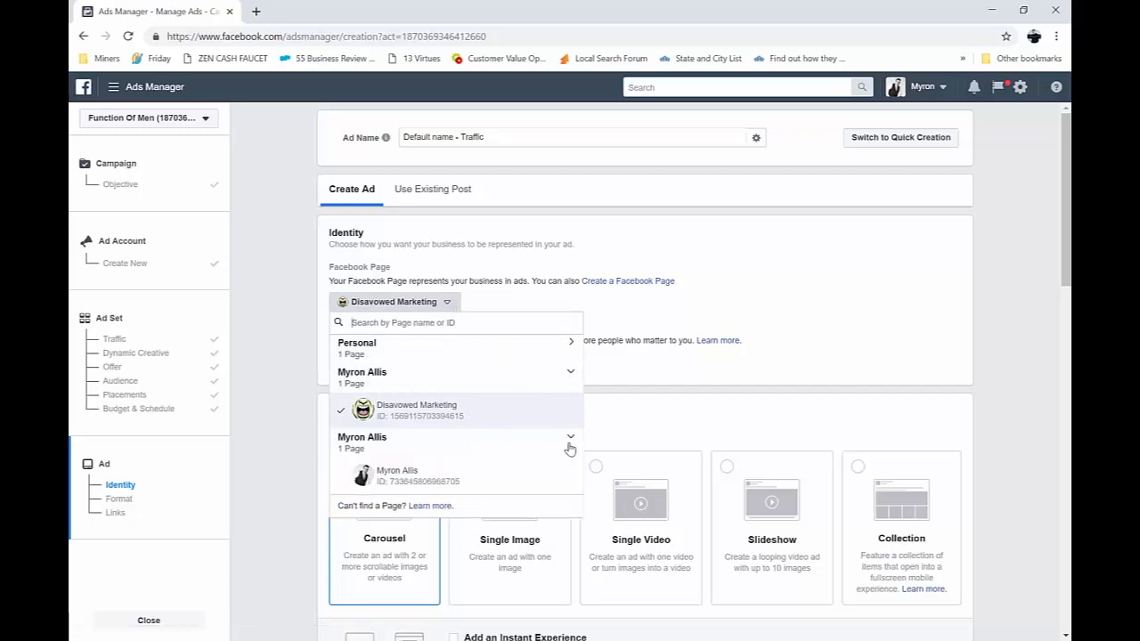
pyautogui.click(539, 350)
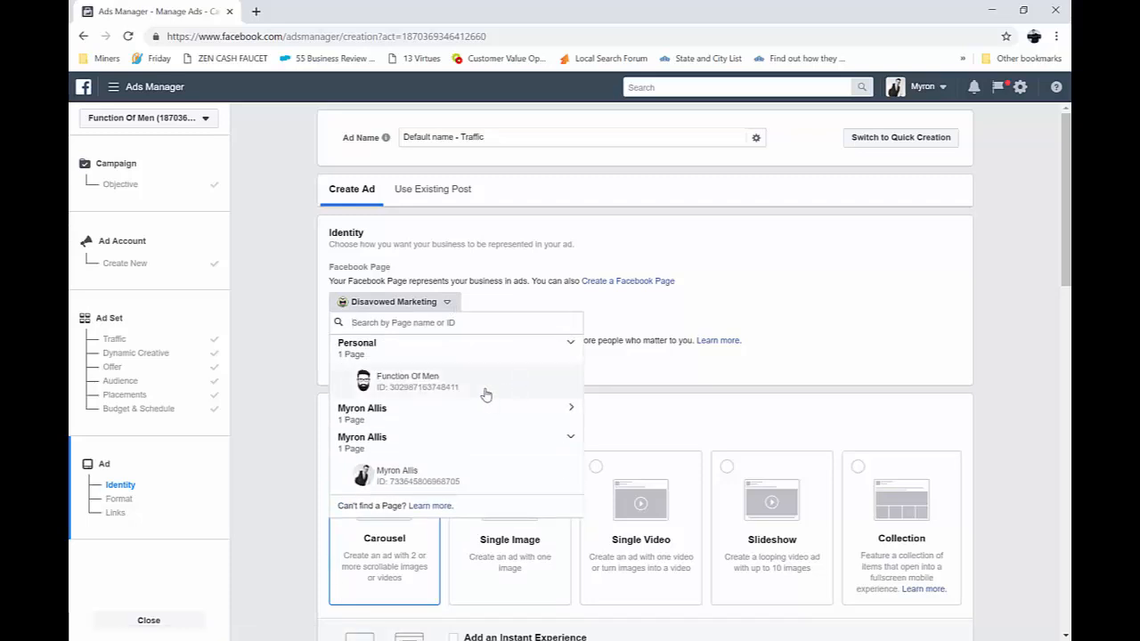
pyautogui.click(575, 385)
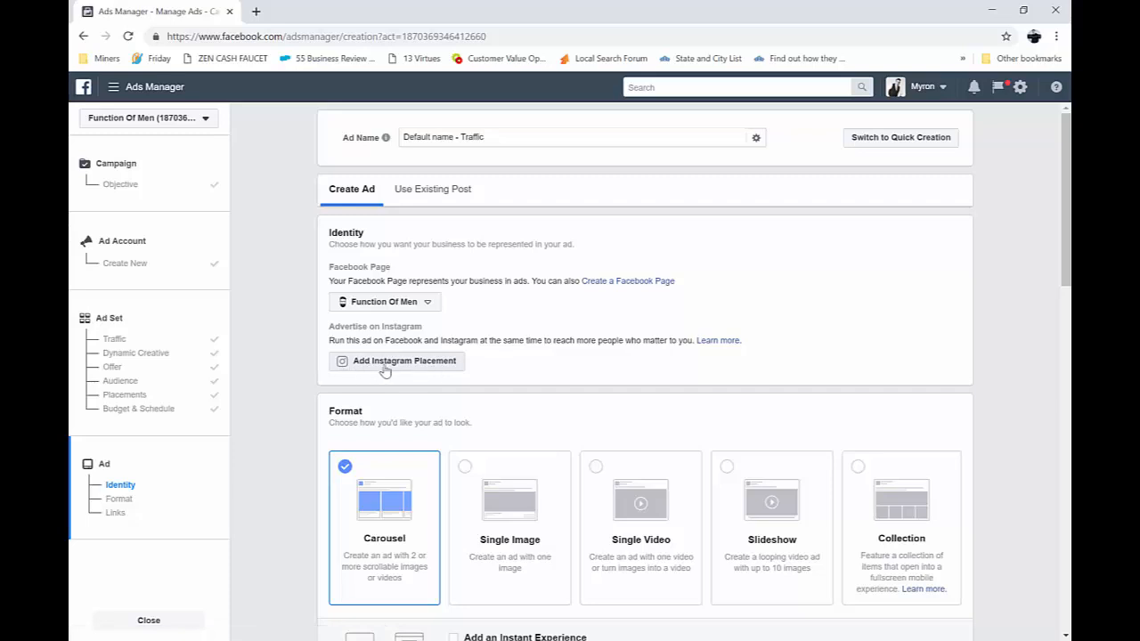
pyautogui.scroll(-2, 552, 361)
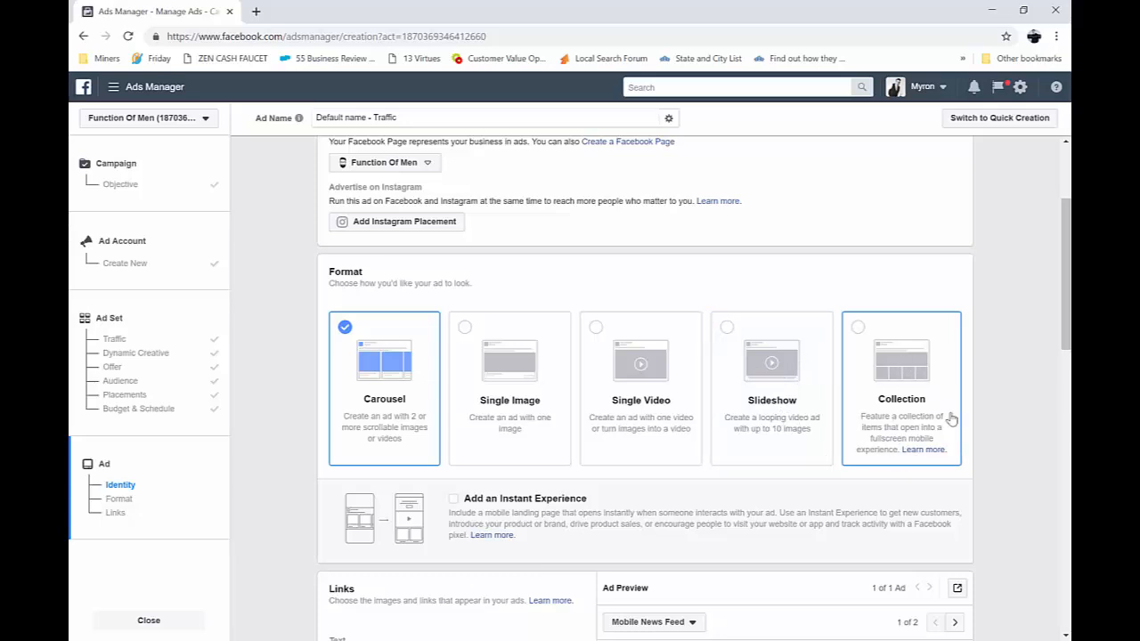
pyautogui.click(486, 363)
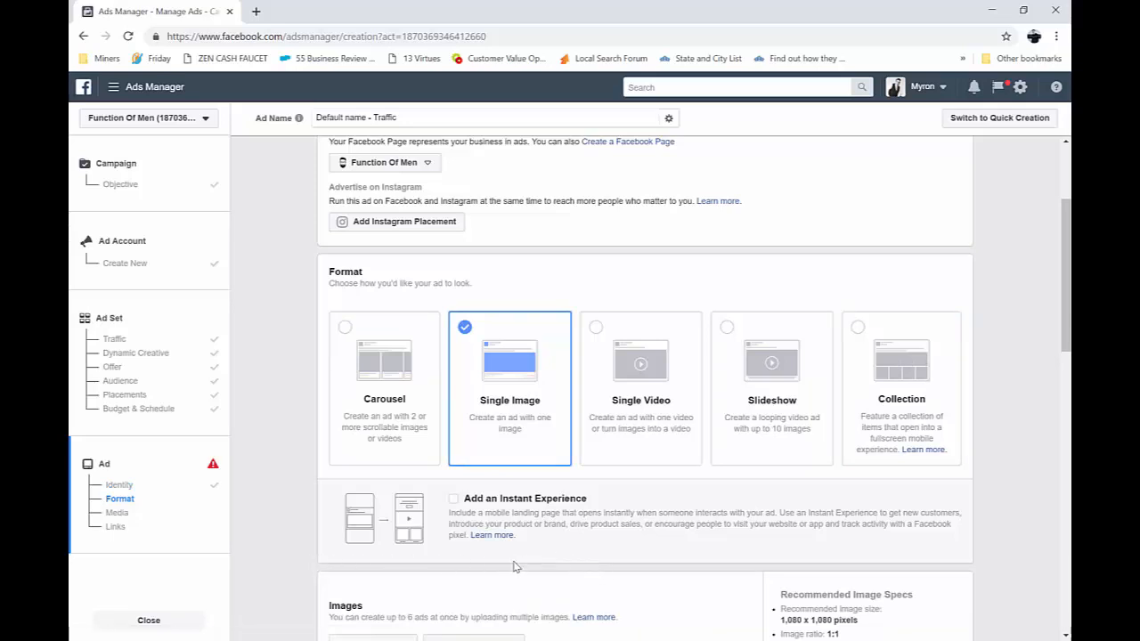
# Upload manwithbeard.jpg from the Beards folder in Pictures as the ad image
pyautogui.scroll(-3, 508, 566)
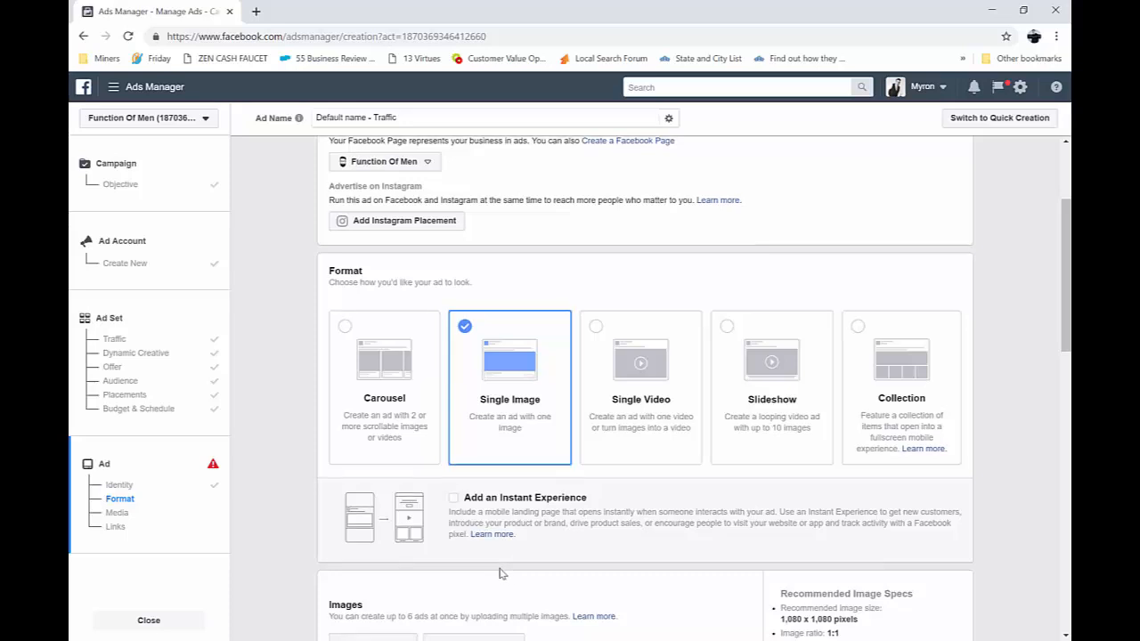
pyautogui.scroll(-2, 504, 563)
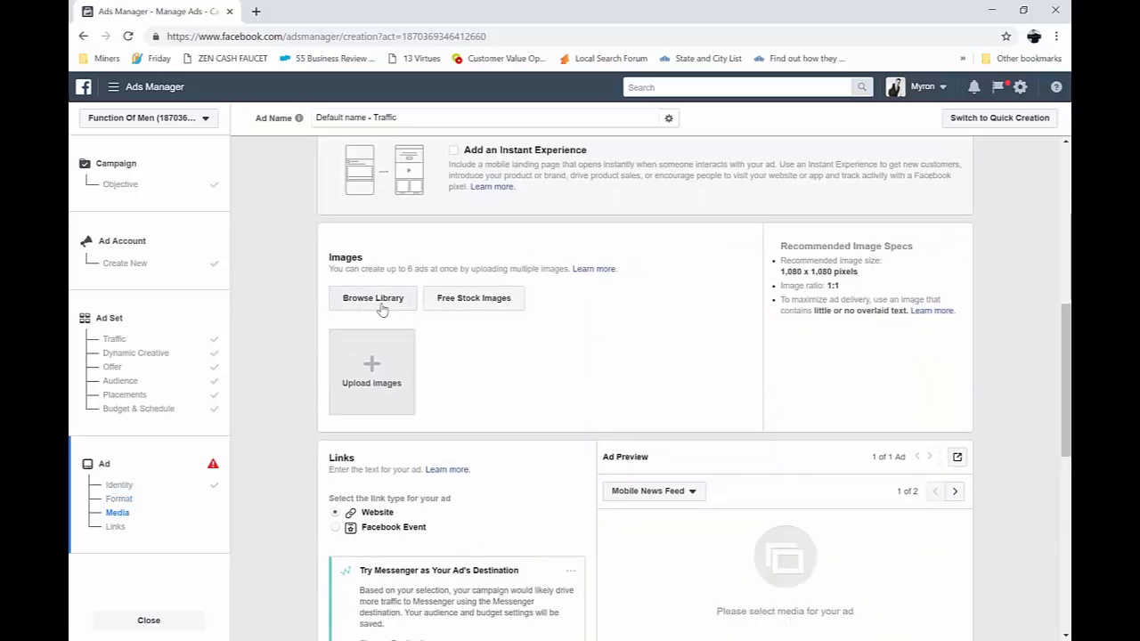
pyautogui.click(379, 357)
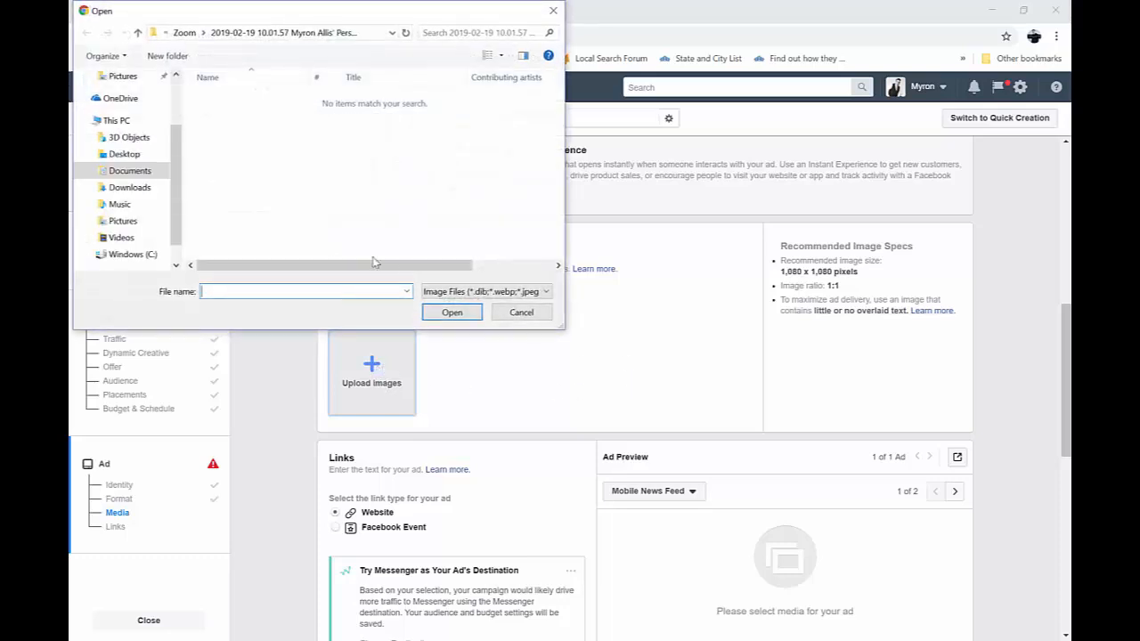
pyautogui.click(125, 222)
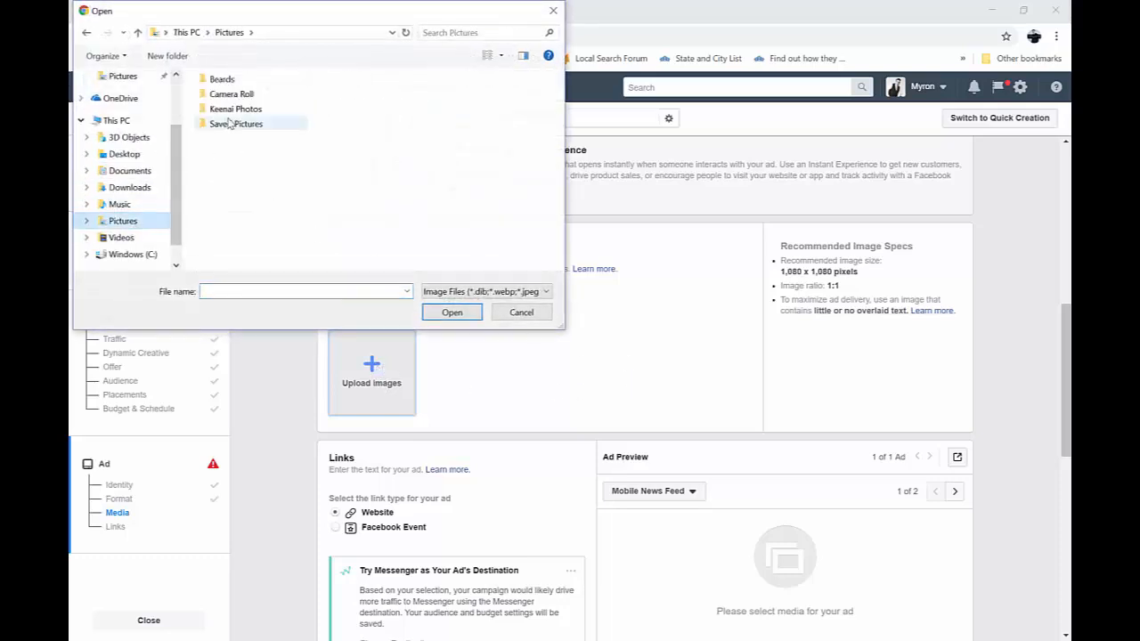
pyautogui.doubleClick(268, 80)
pyautogui.click(231, 120)
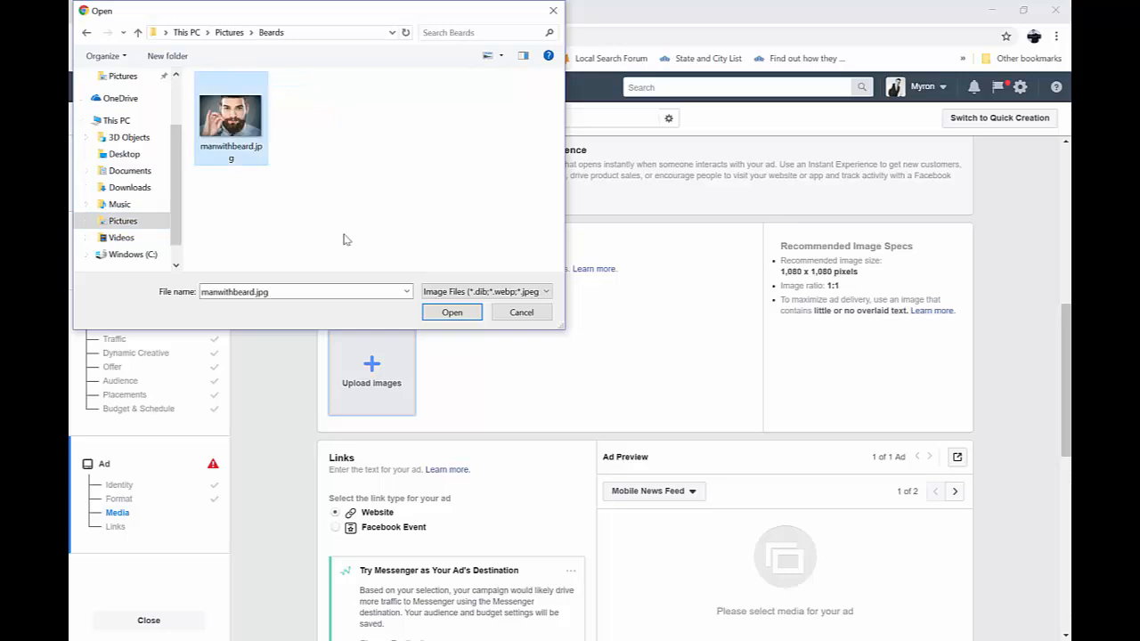
pyautogui.click(442, 311)
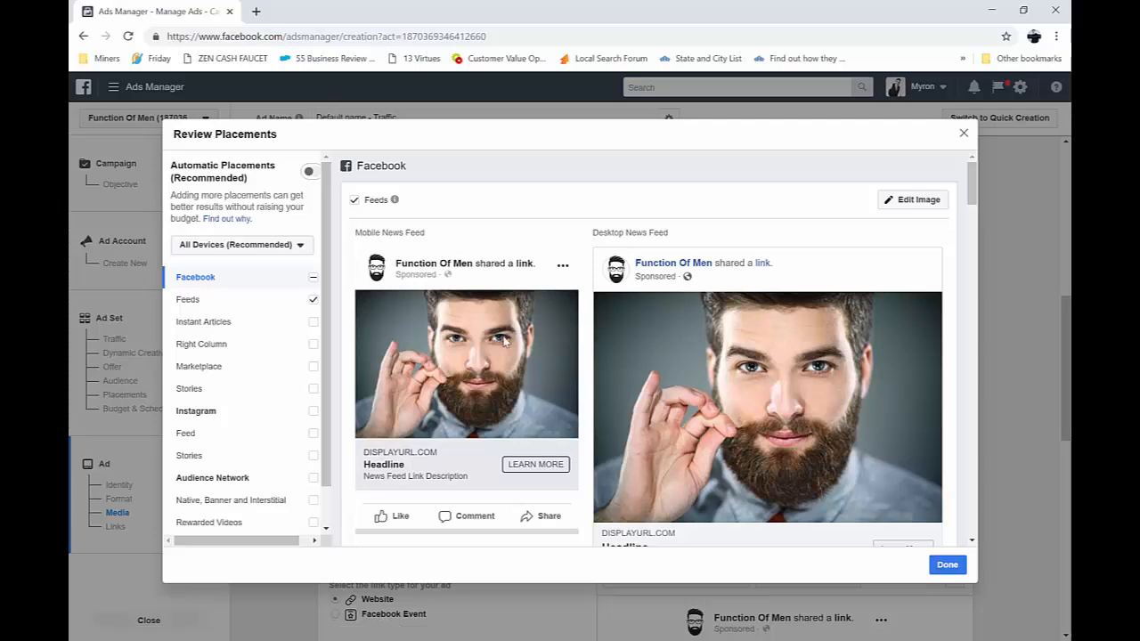
# Look through the ad previews for the Facebook and Instagram placements and finish the placement review
pyautogui.scroll(-3, 628, 373)
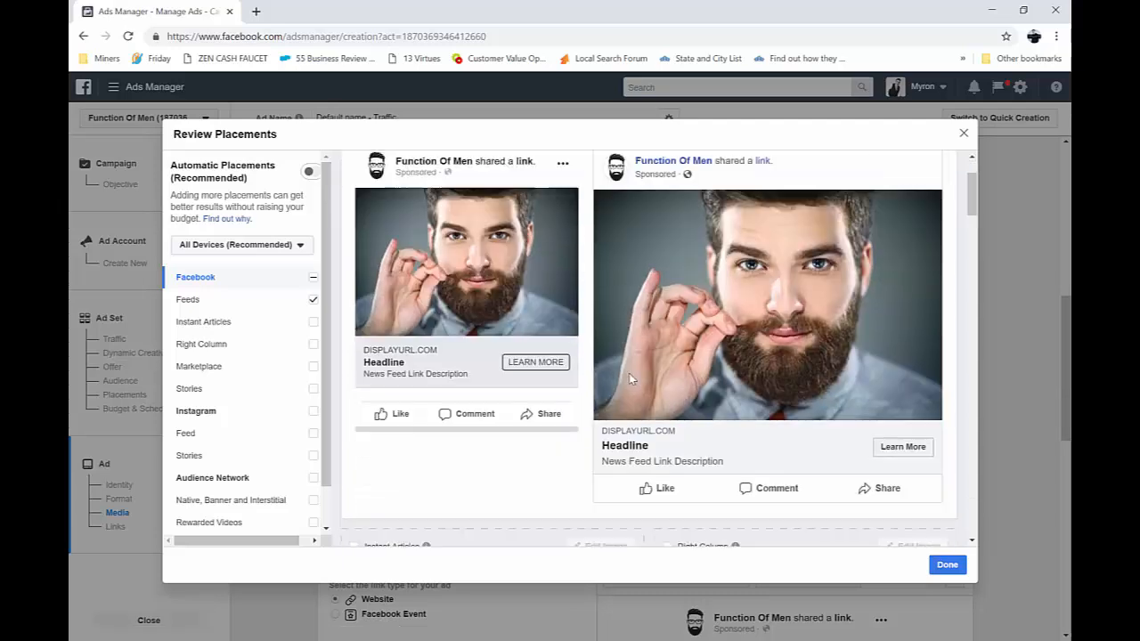
pyautogui.scroll(-3, 622, 384)
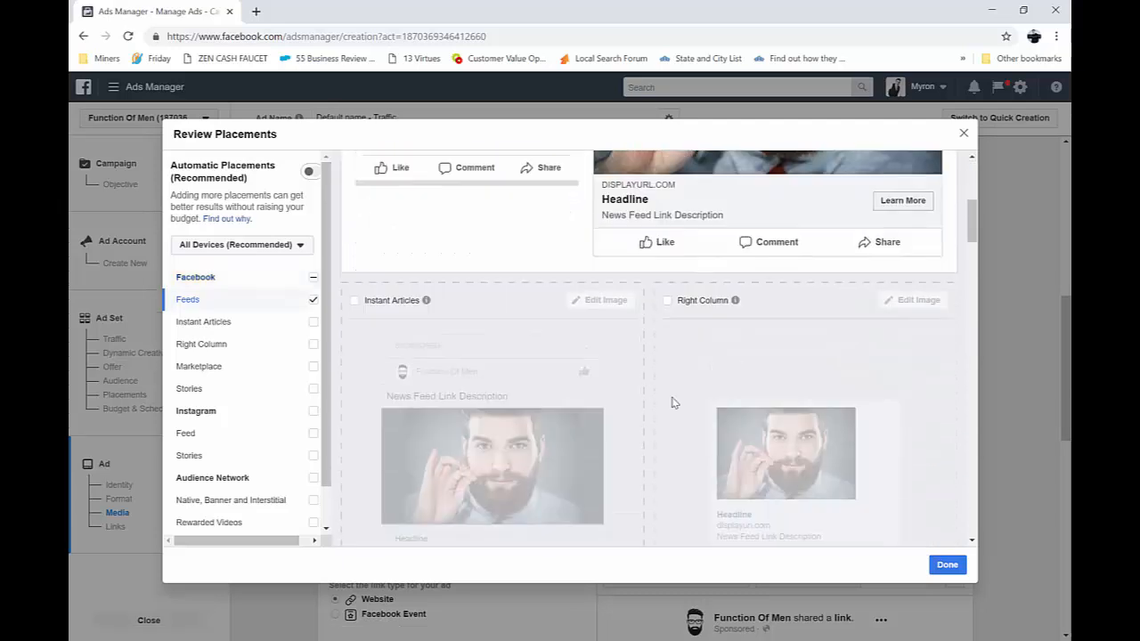
pyautogui.scroll(-5, 622, 385)
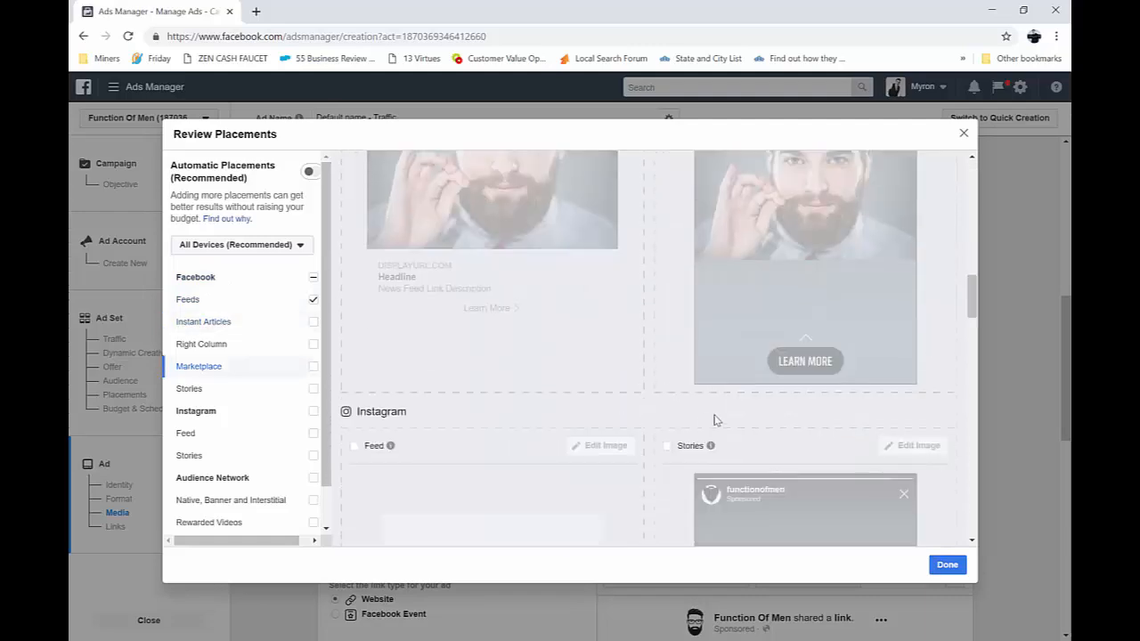
pyautogui.click(947, 565)
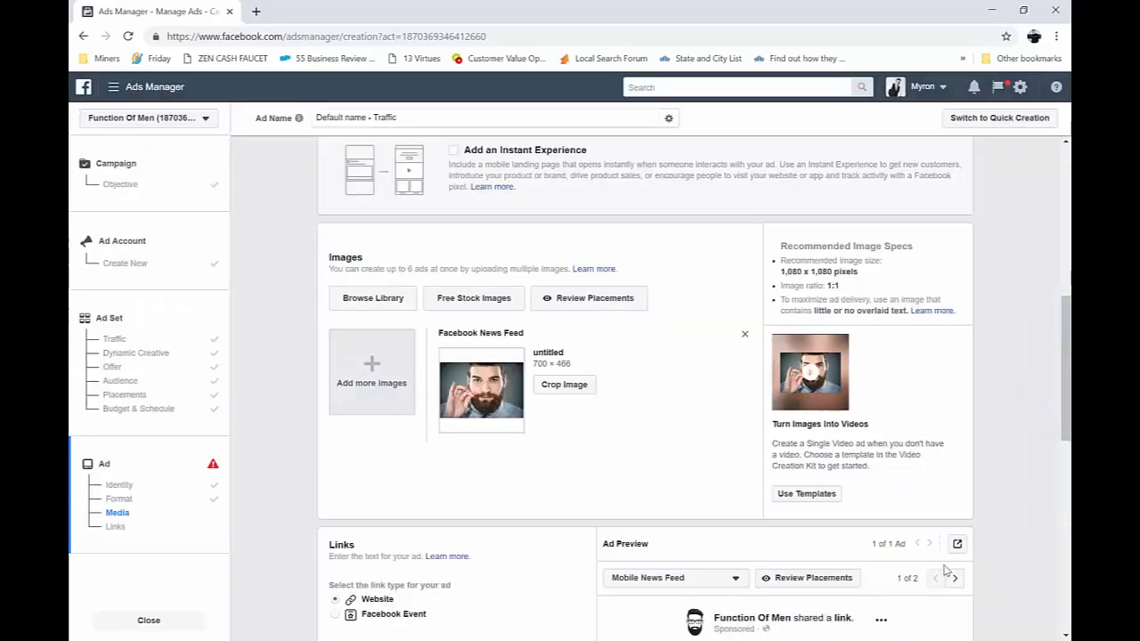
# Begin the ad text with "Studies have shown that men with beards are more attractive to their mates. What are you doing to be more attractive?"
pyautogui.scroll(-1, 550, 457)
pyautogui.scroll(-3, 550, 457)
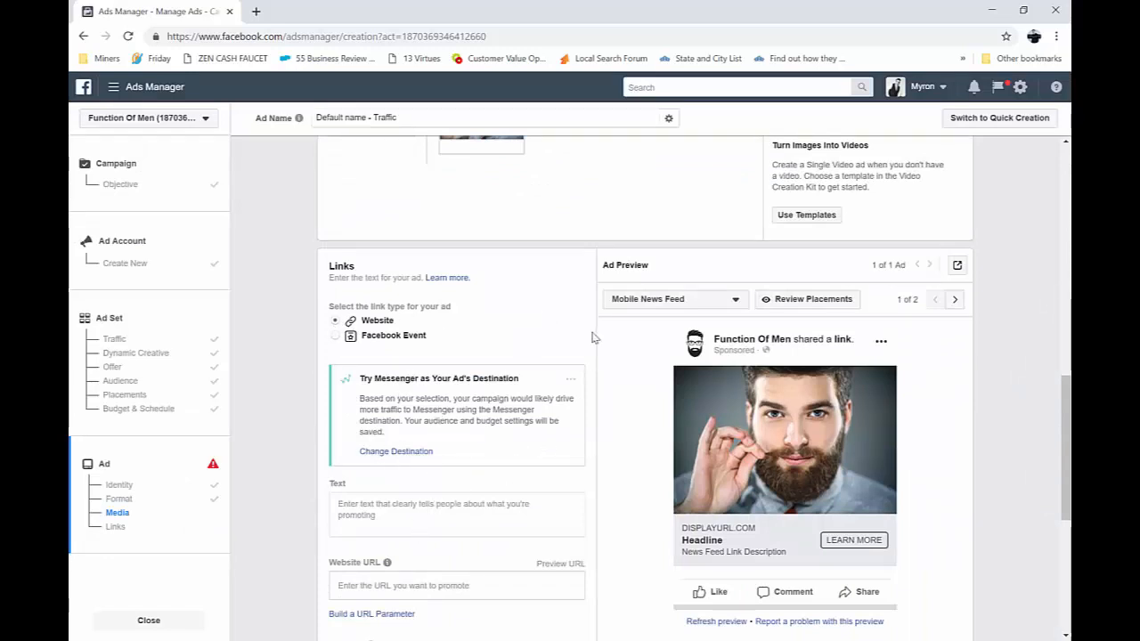
pyautogui.scroll(-2, 536, 382)
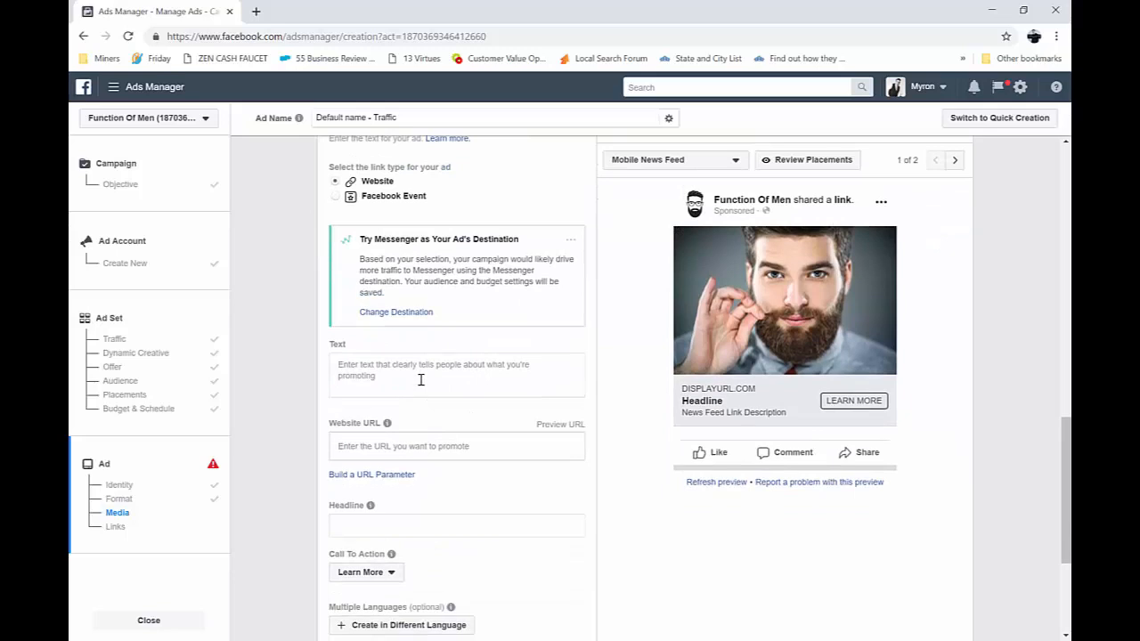
pyautogui.click(415, 381)
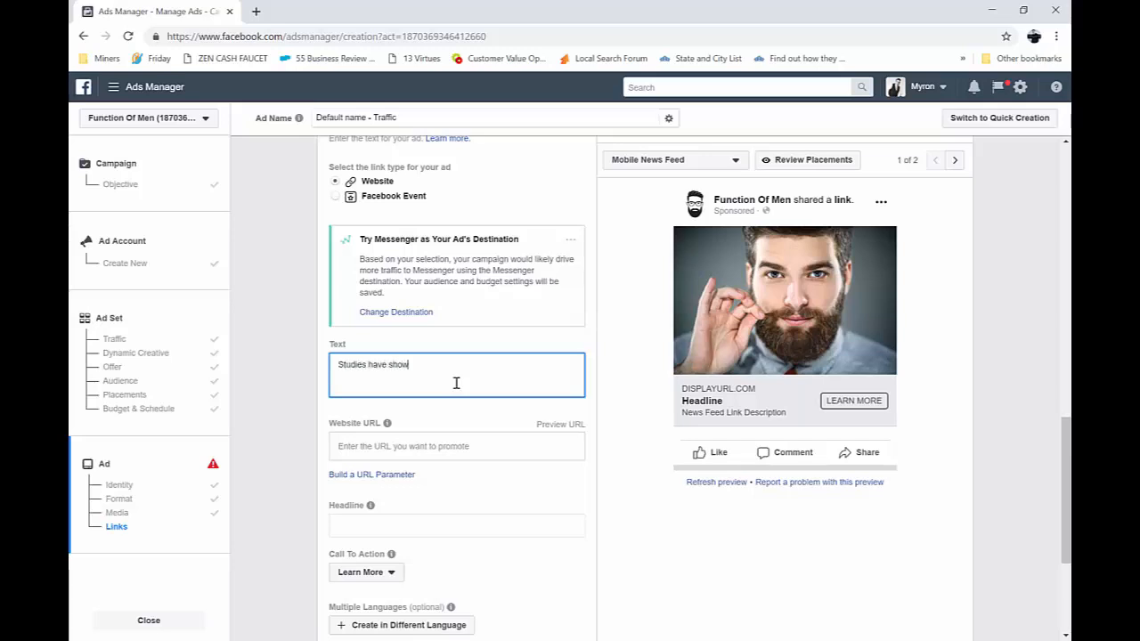
pyautogui.write('n that Men')
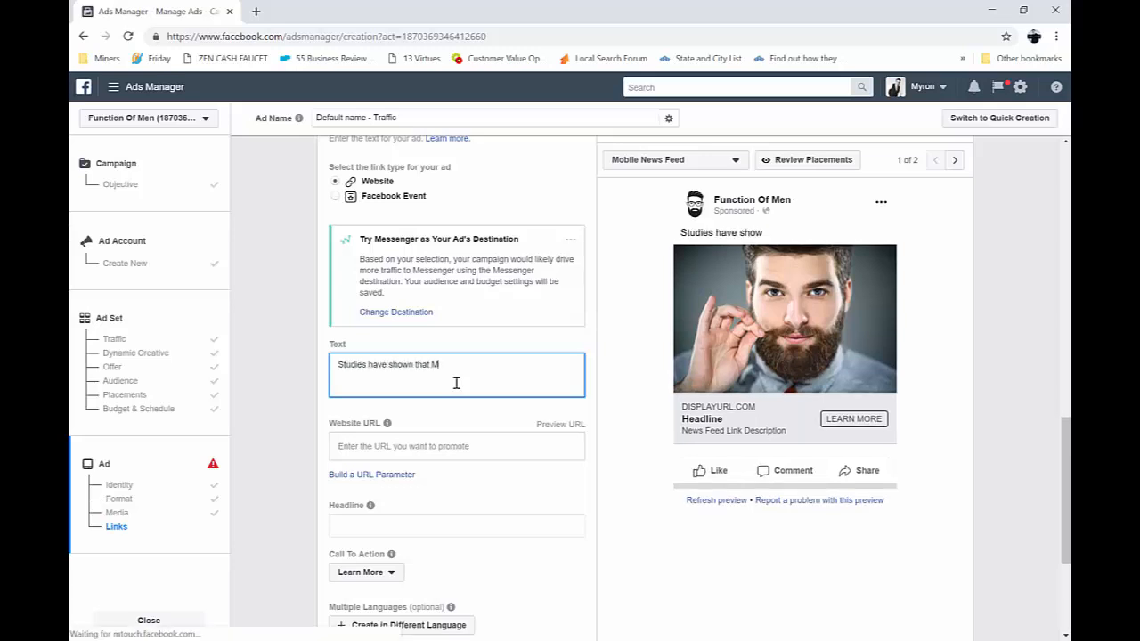
pyautogui.press('BackSpace')
pyautogui.press('BackSpace')
pyautogui.write('en w')
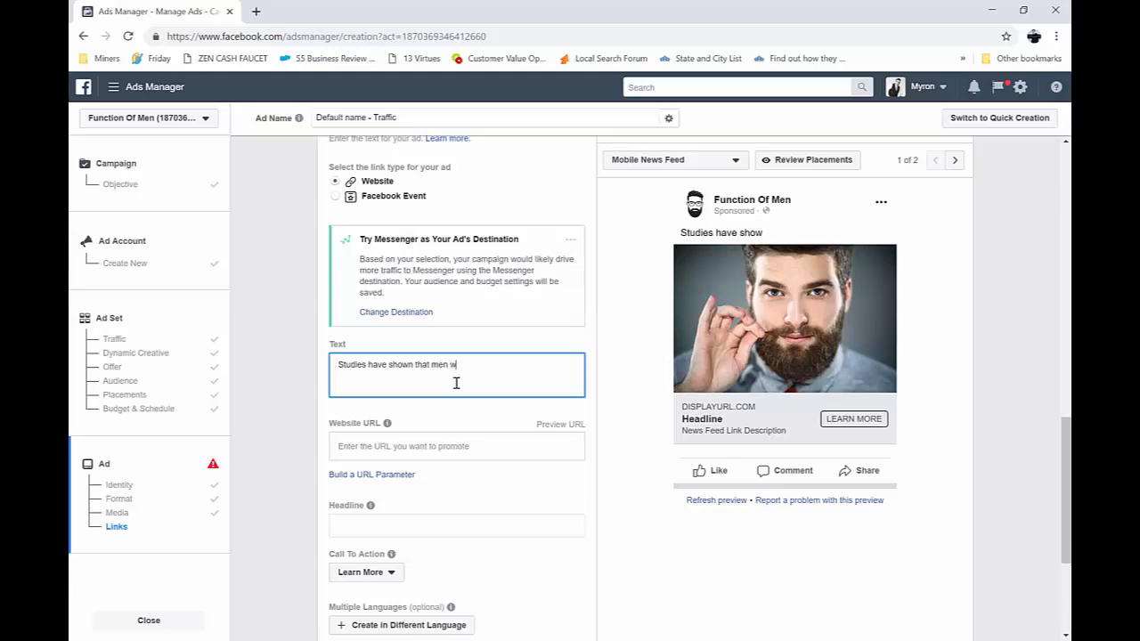
pyautogui.write('ith beards are more attractive to their mates. W')
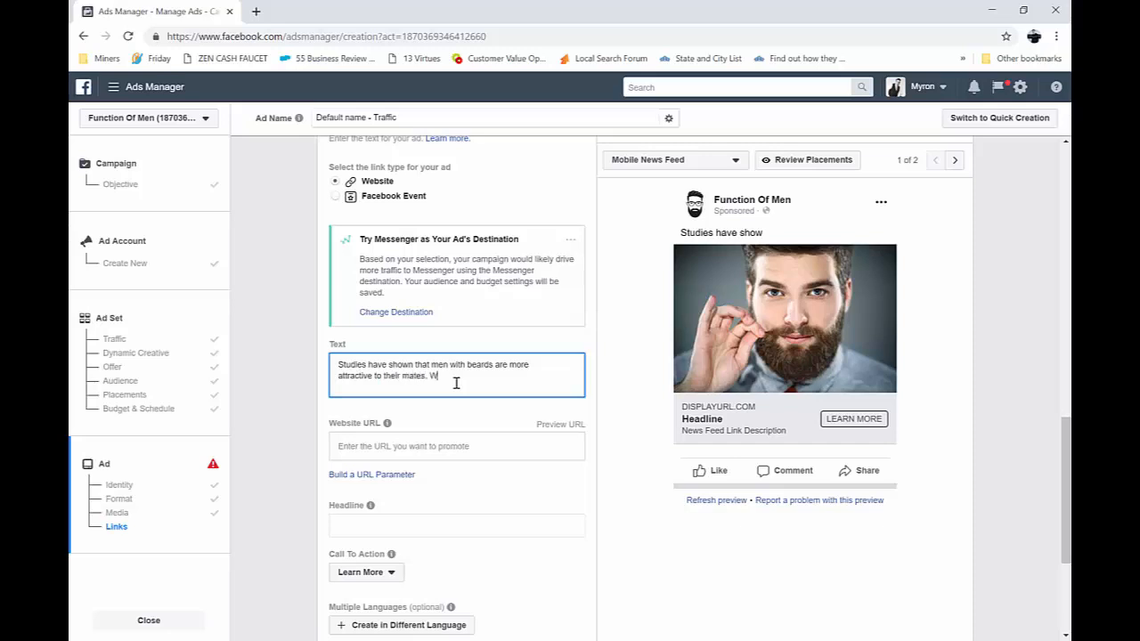
pyautogui.write('hat are you doing to be more attractive? Stop trying to get')
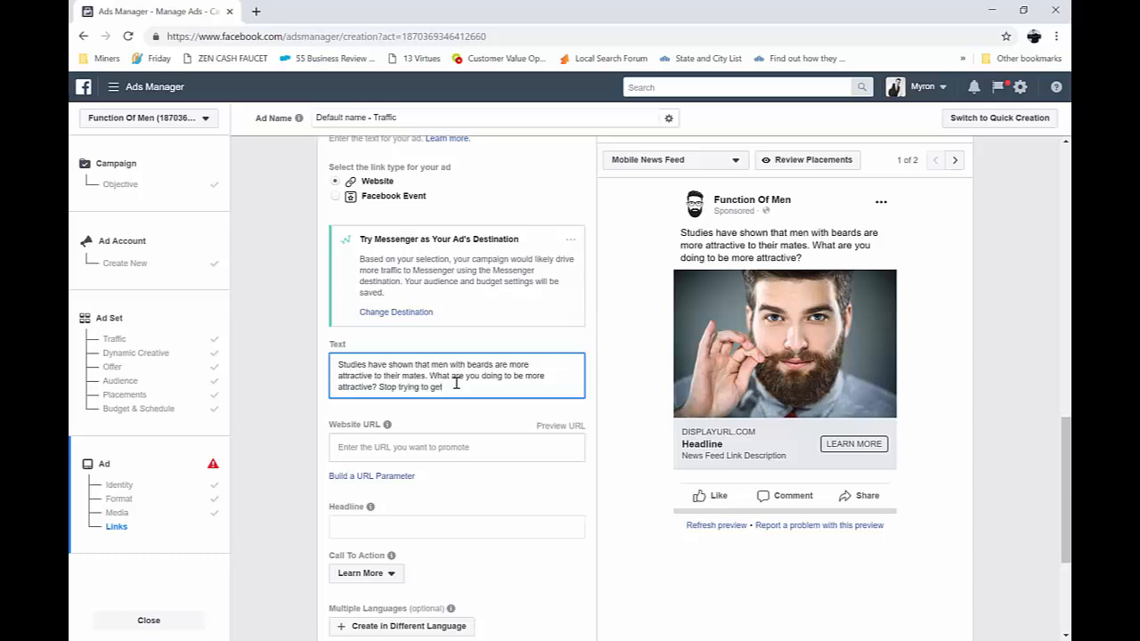
# Continue the ad text with "Stop trying to get your beard to grow and start using the most advanced beard oil available."
pyautogui.write('your beard to')
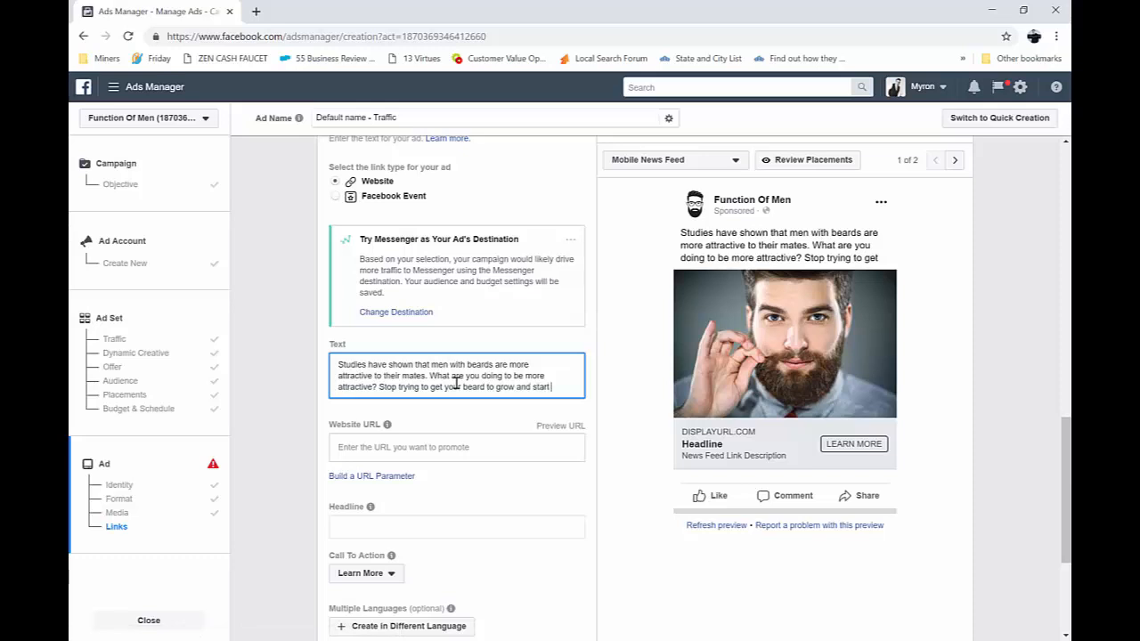
pyautogui.write(' grow and start using')
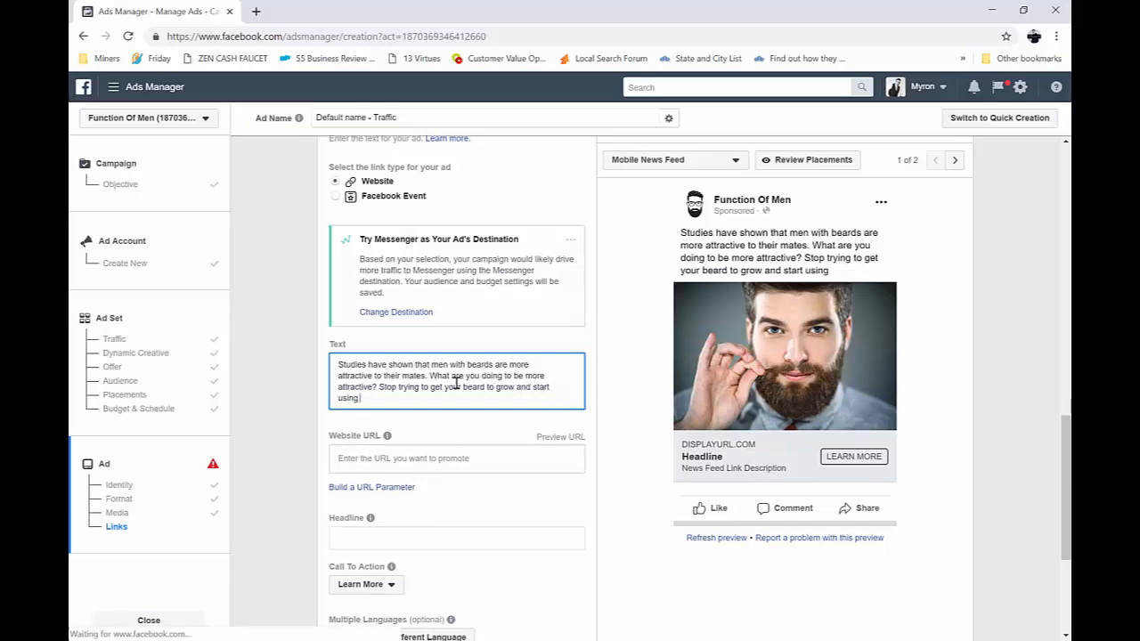
pyautogui.write(' the most advanced')
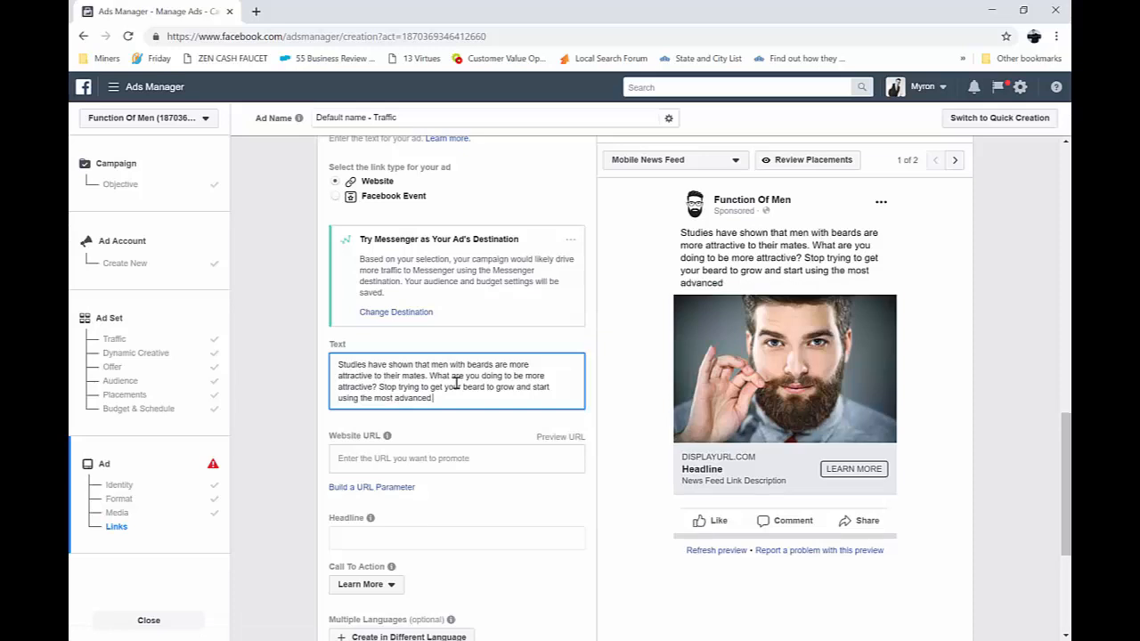
pyautogui.write(' beard oil availab')
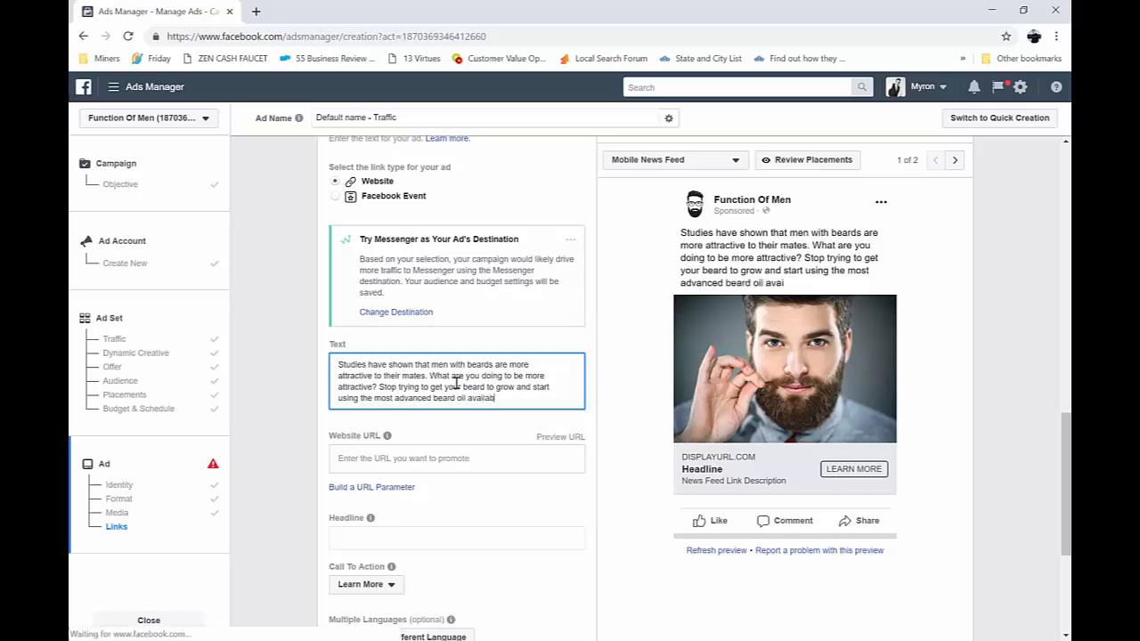
pyautogui.write('le.')
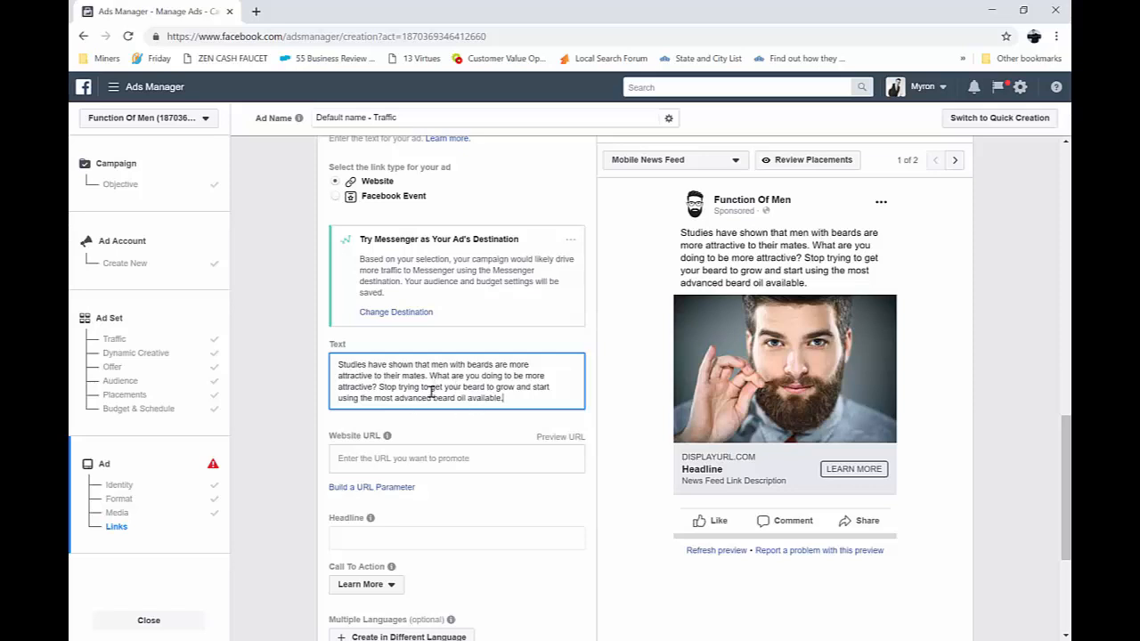
# Reword the start of the ad text's last sentence to "Stop hoping your beard will grow"
pyautogui.click(419, 388)
pyautogui.press('BackSpace')
pyautogui.press('BackSpace')
pyautogui.press('BackSpace')
pyautogui.press('BackSpace')
pyautogui.press('BackSpace')
pyautogui.press('BackSpace')
pyautogui.write('hoping')
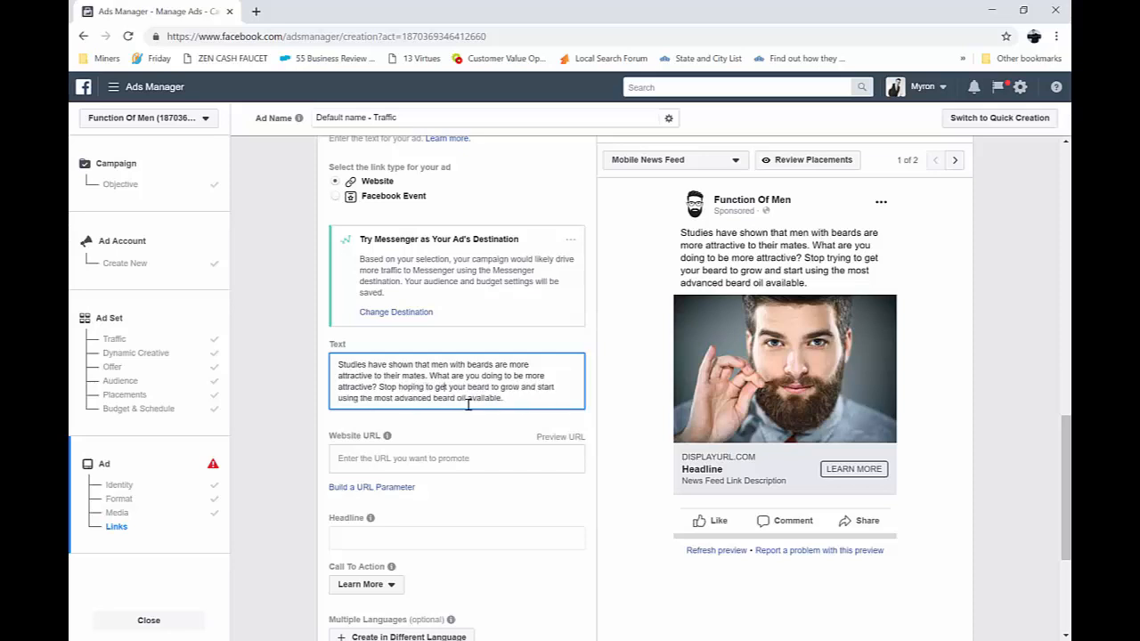
pyautogui.press('BackSpace')
pyautogui.press('BackSpace')
pyautogui.press('BackSpace')
pyautogui.press('BackSpace')
pyautogui.press('BackSpace')
pyautogui.press('BackSpace')
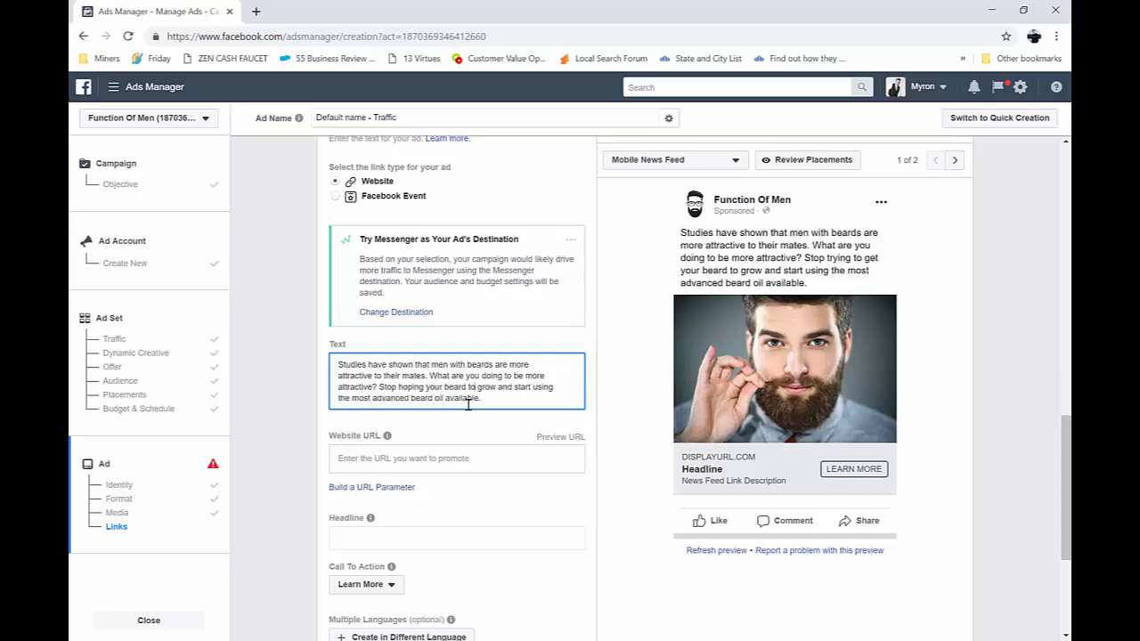
pyautogui.press('BackSpace')
pyautogui.press('BackSpace')
pyautogui.write('will')
pyautogui.click(454, 462)
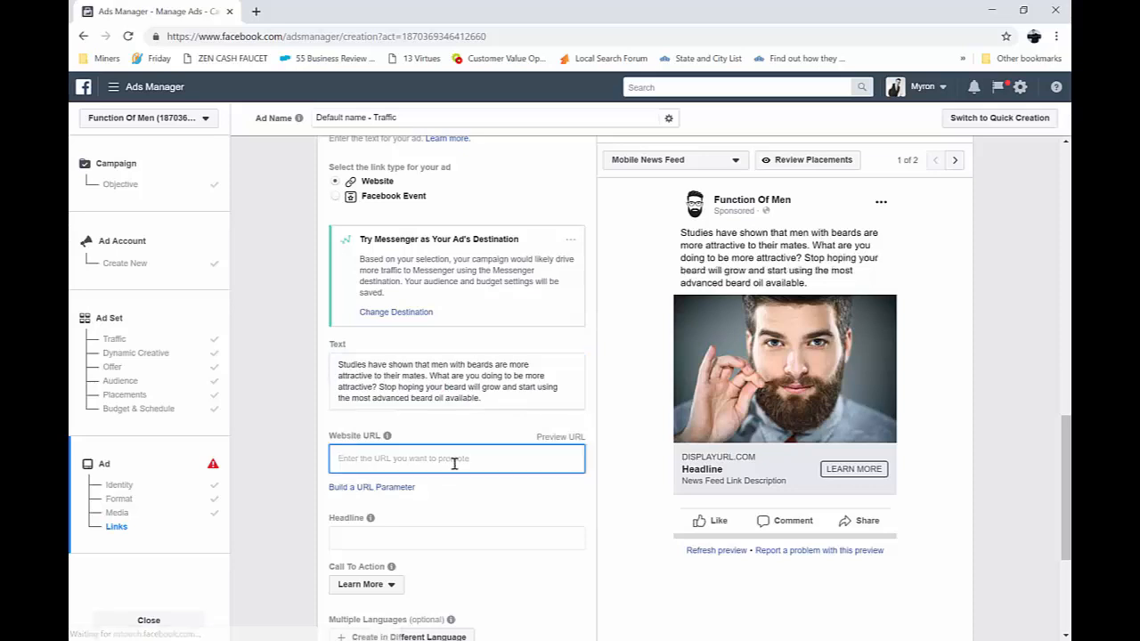
pyautogui.write('http://www.f')
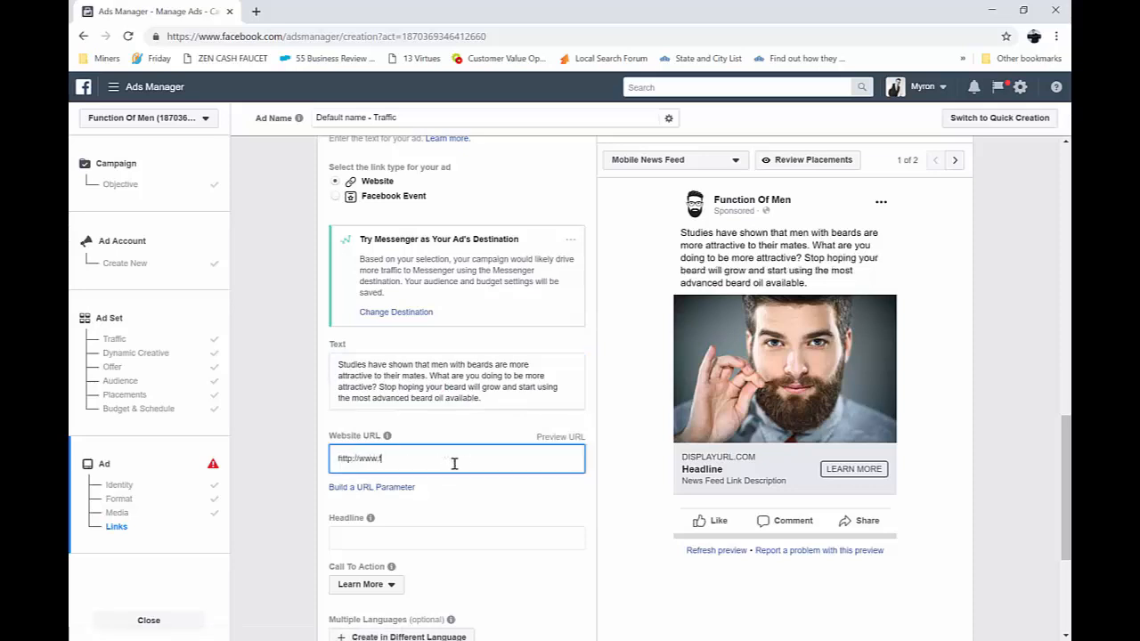
pyautogui.write('unctionofmen.com')
# Enter "Free Beard Oil For The Next 50 People" as the ad headline
pyautogui.click(517, 536)
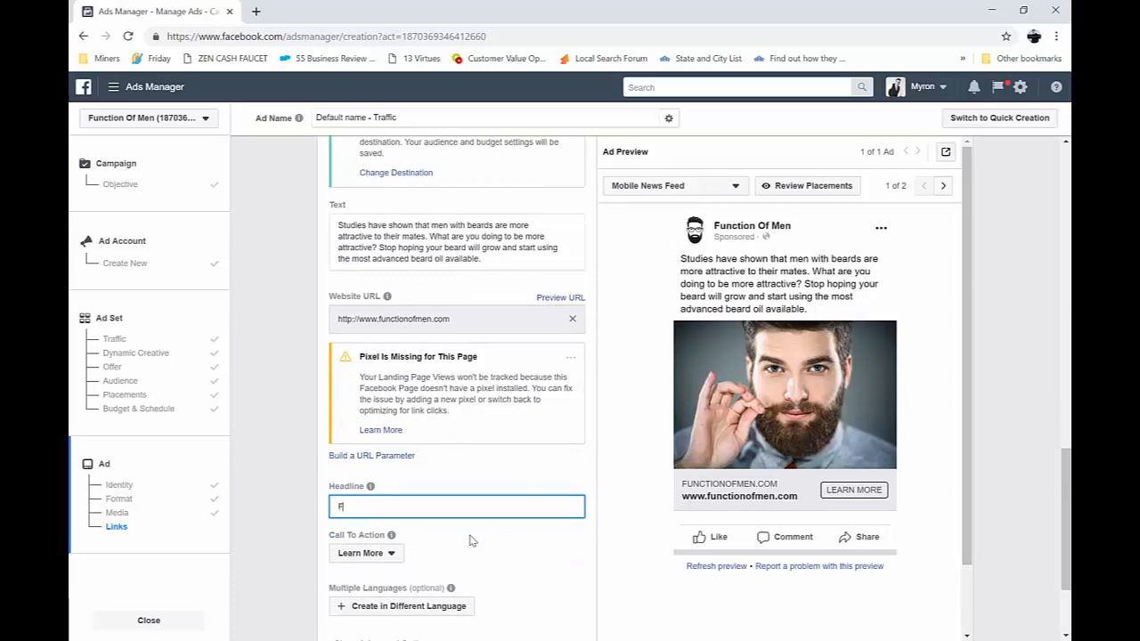
pyautogui.write('ree Beard Oil For The Next 50 People --')
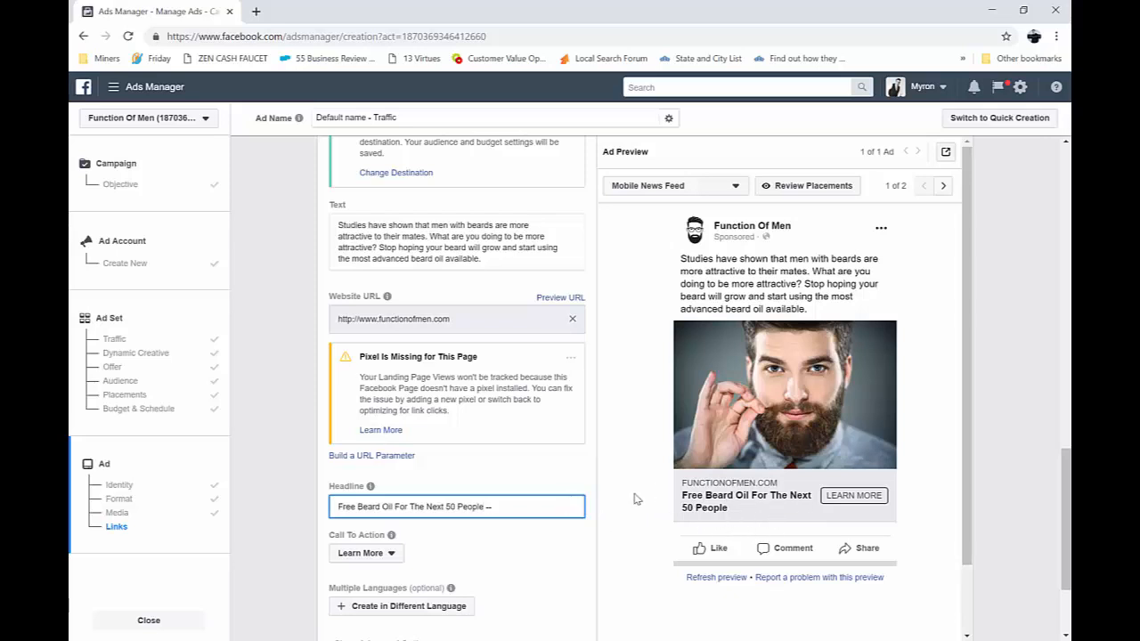
pyautogui.write('>')
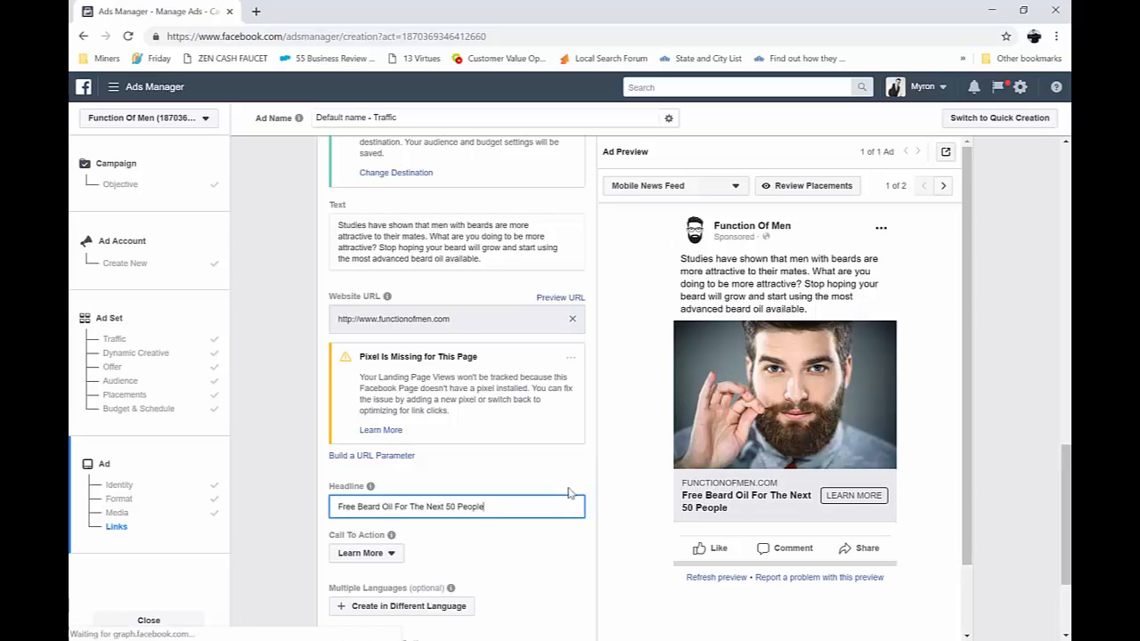
# Check the call-to-action choices, keeping Learn More, and expand the advanced options to examine the display link, description, URL parameter and conversion tracking settings
pyautogui.click(392, 554)
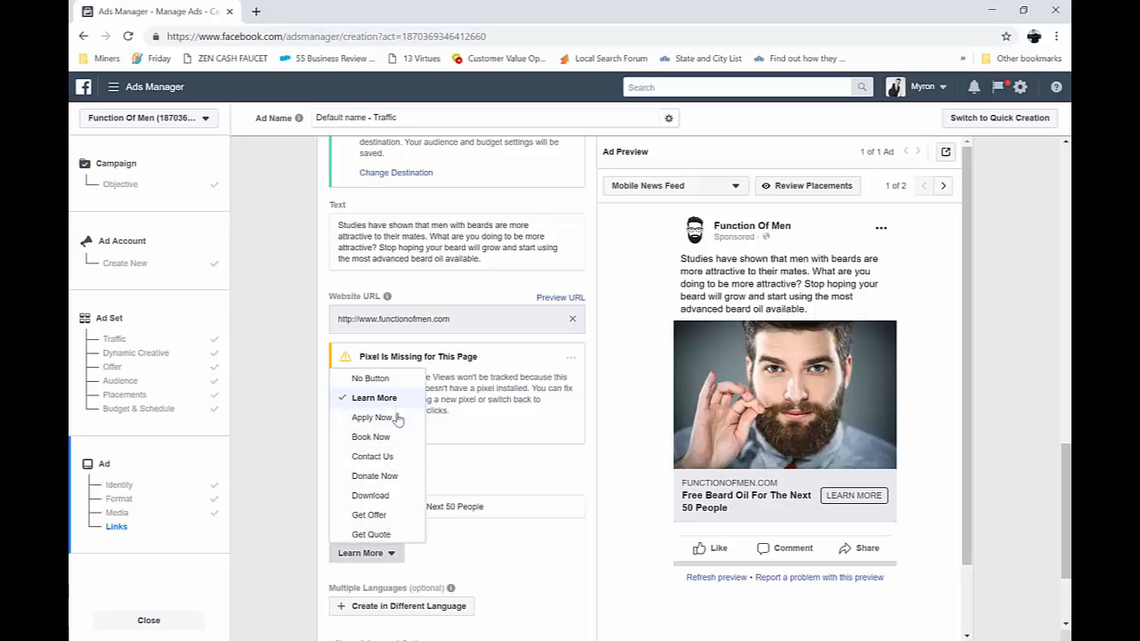
pyautogui.click(537, 542)
pyautogui.scroll(-2, 526, 552)
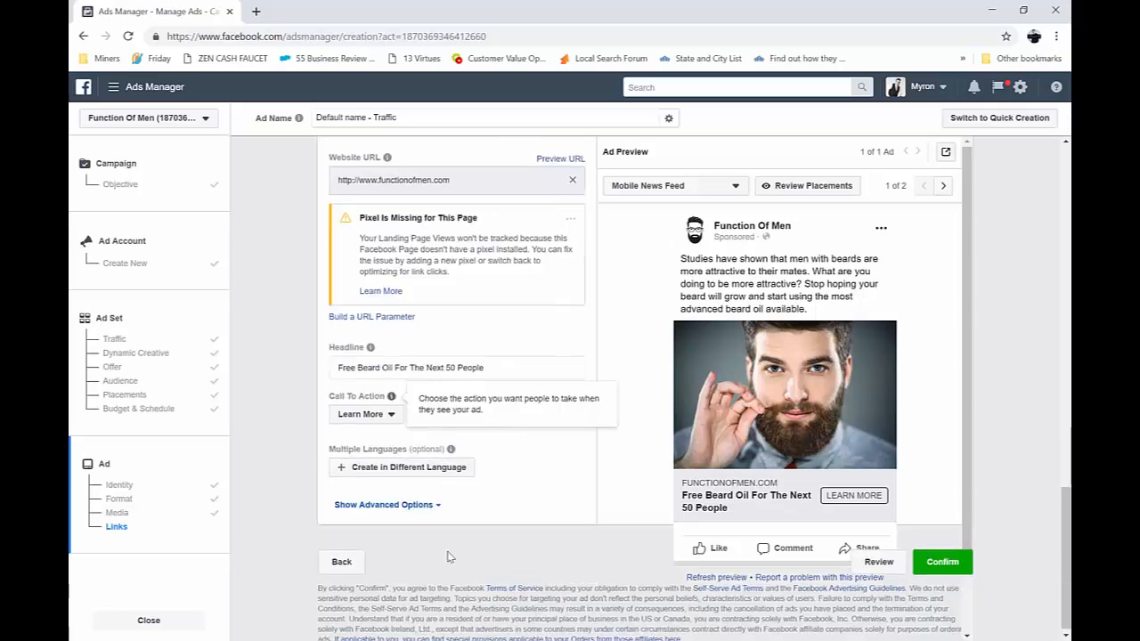
pyautogui.click(389, 505)
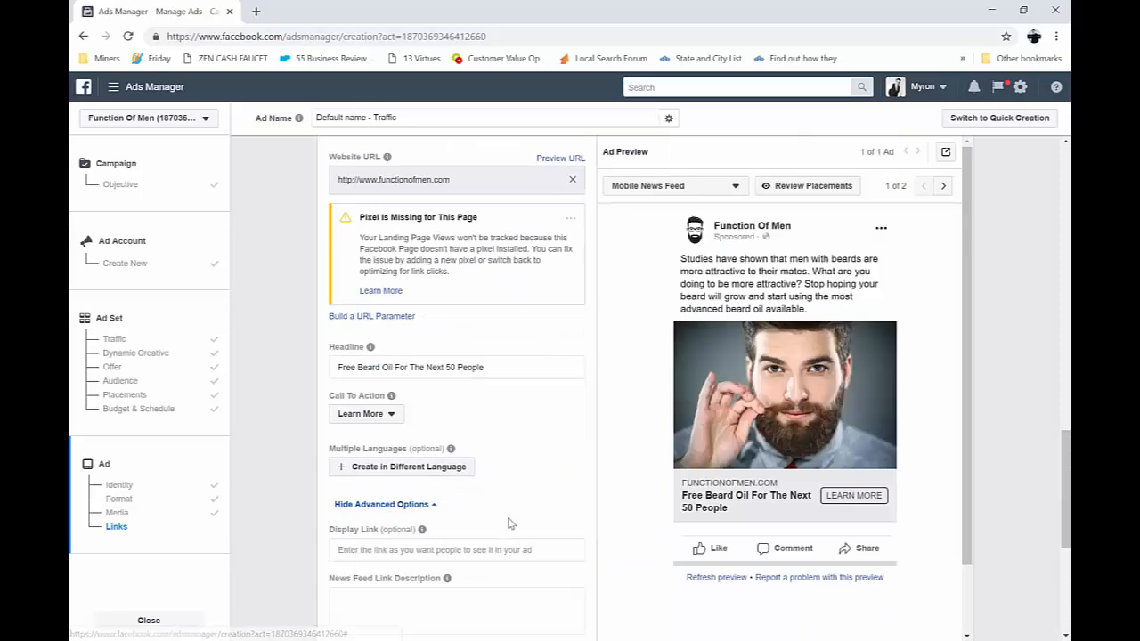
pyautogui.scroll(-1, 563, 526)
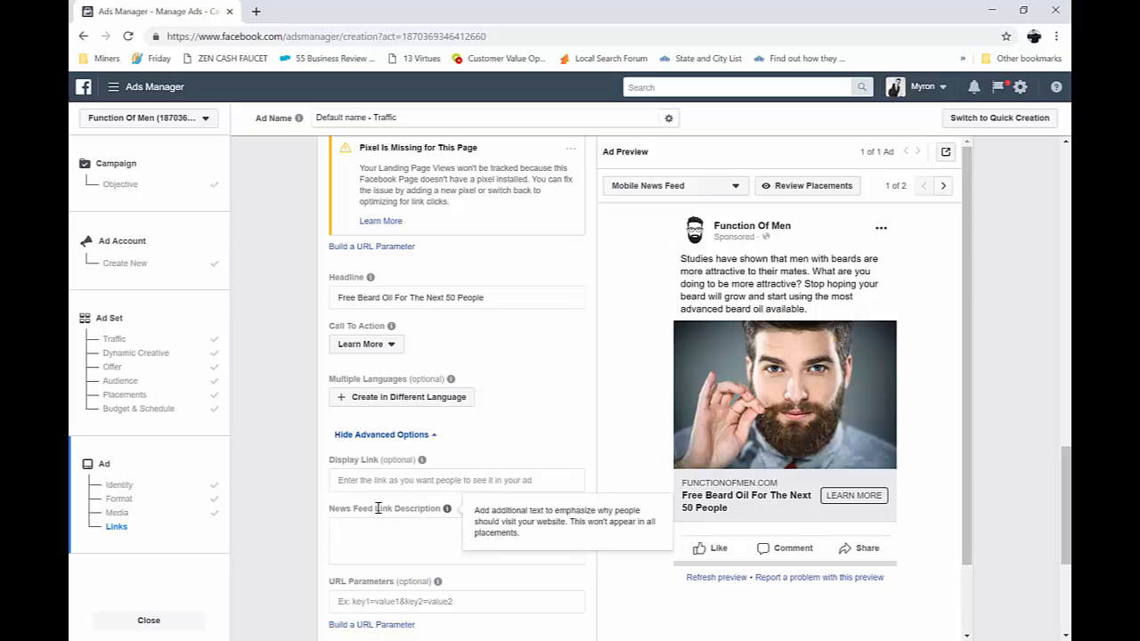
pyautogui.scroll(-2, 408, 544)
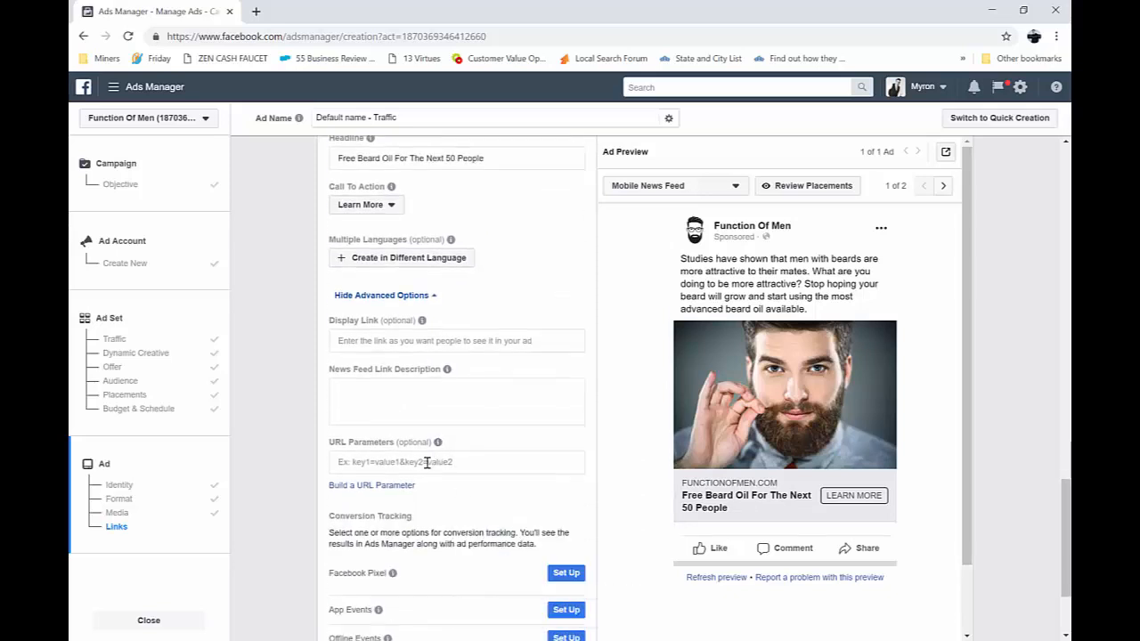
pyautogui.scroll(-2, 464, 535)
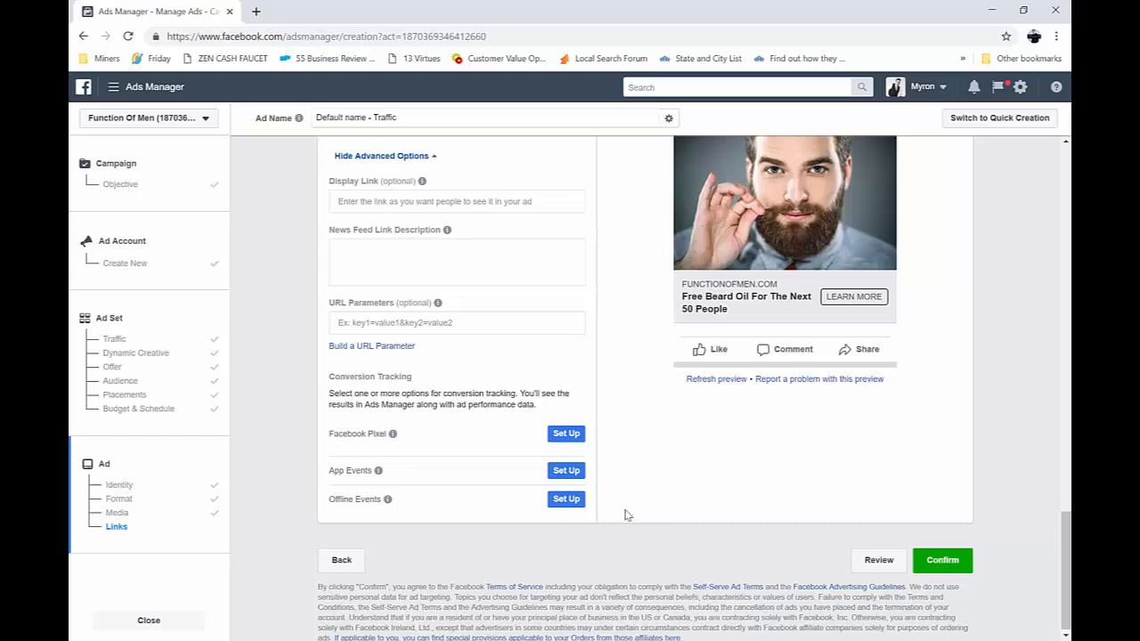
pyautogui.scroll(1, 686, 493)
pyautogui.scroll(1, 867, 410)
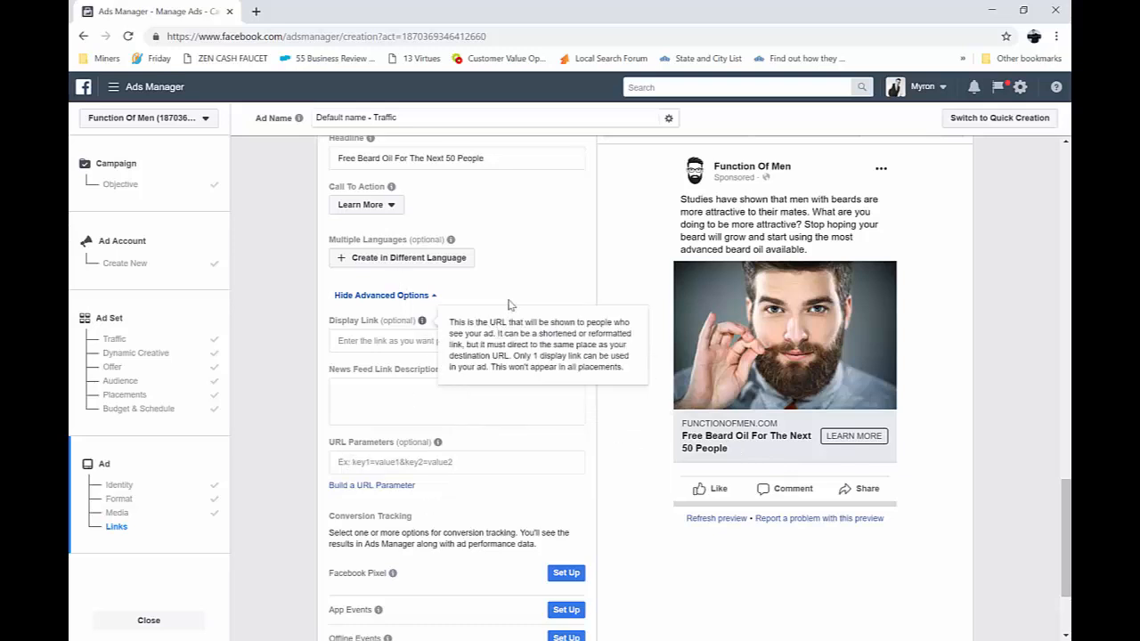
# Extend the ad headline to read "Free Beard Oil For The Next 50 People. GO NOW!"
pyautogui.click(547, 159)
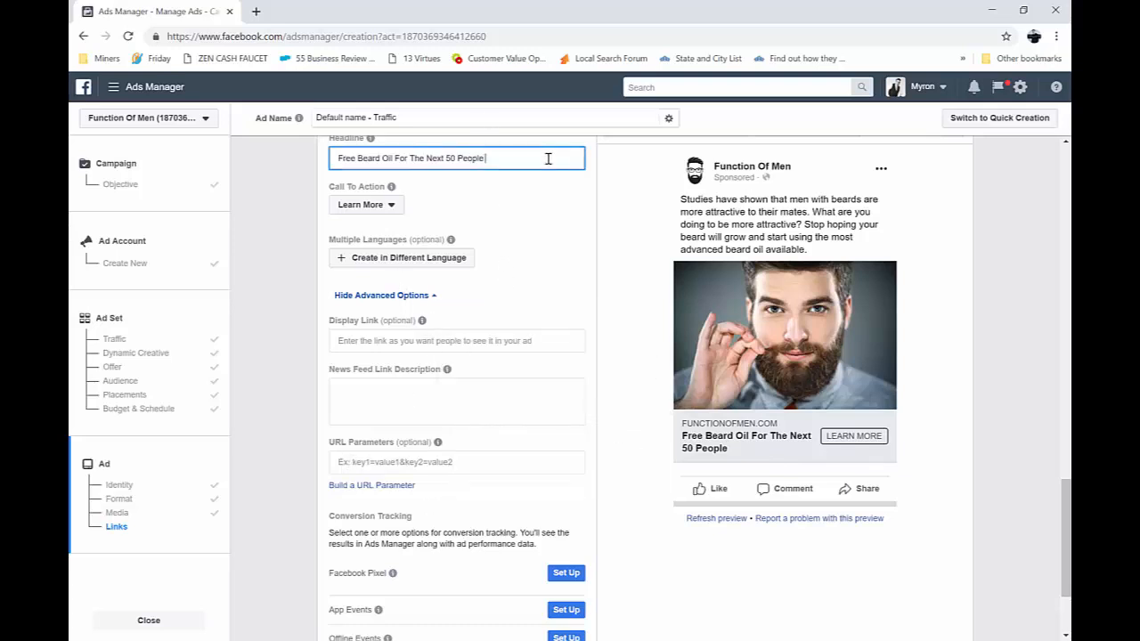
pyautogui.write('CLICK NBOW')
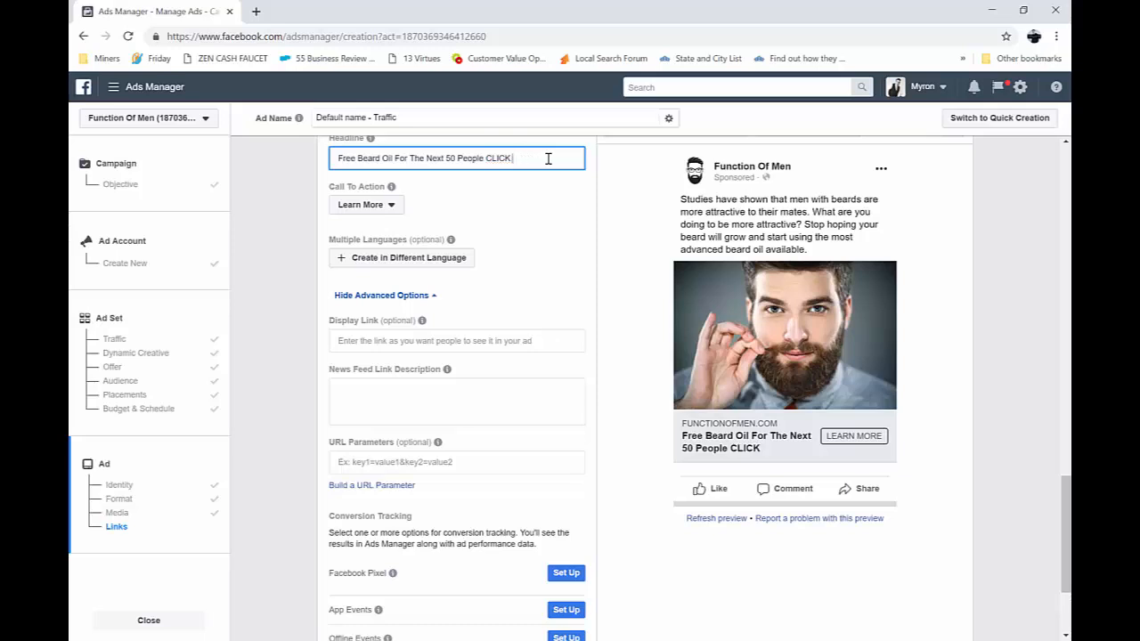
pyautogui.press('BackSpace')
pyautogui.press('BackSpace')
pyautogui.press('BackSpace')
pyautogui.press('BackSpace')
pyautogui.press('BackSpace')
pyautogui.write('GO NOW!')
pyautogui.click(482, 159)
pyautogui.write('.')
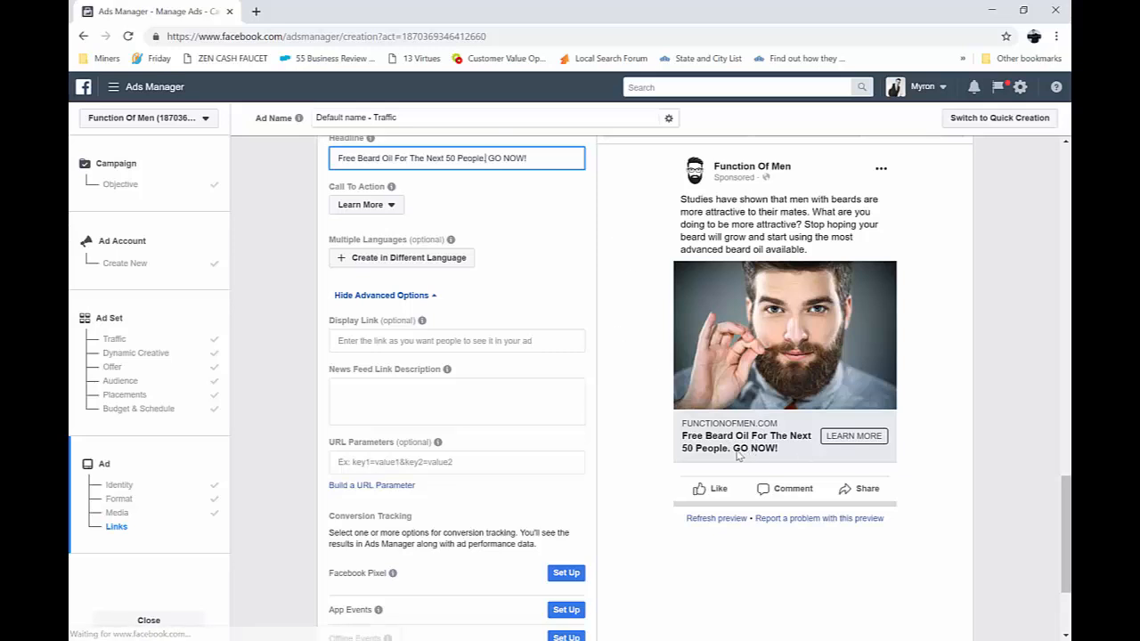
# Confirm the finished ad to submit the campaign and proceed to payment method selection
pyautogui.scroll(-3, 661, 440)
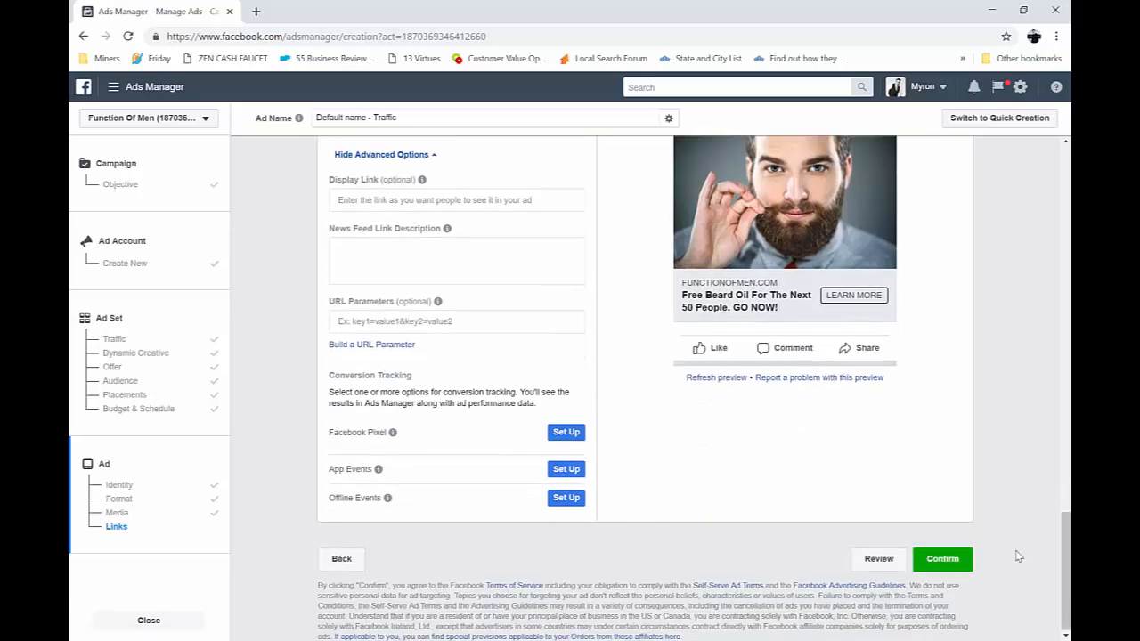
pyautogui.click(946, 559)
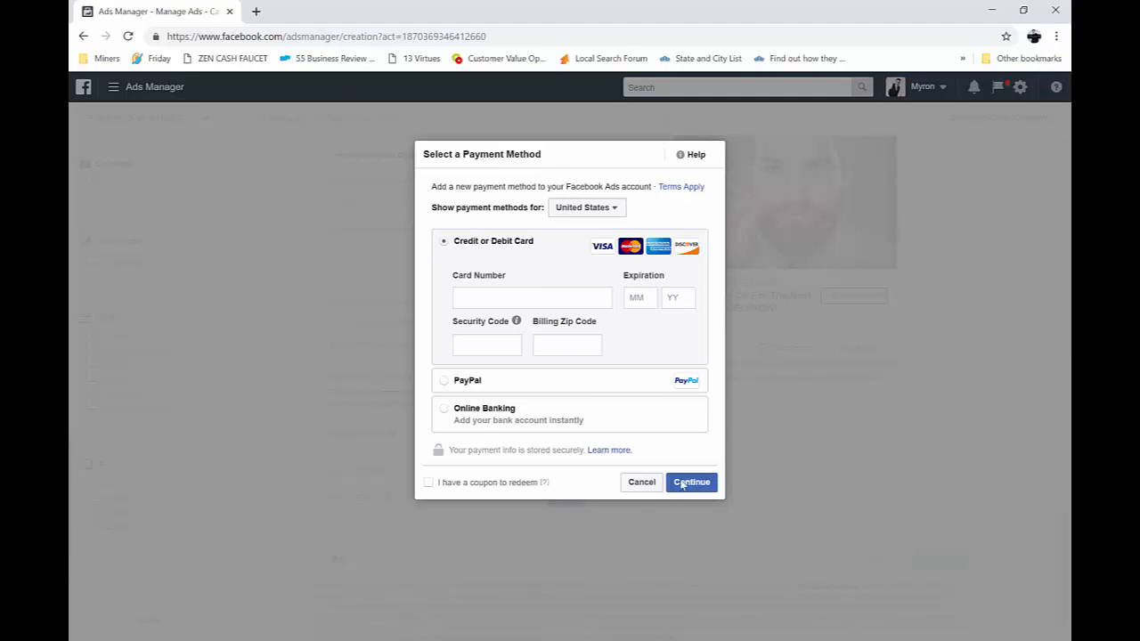
# Back out of payment method selection and rename the ad "FREE Beard Oil" in the review of the draft campaign
pyautogui.click(640, 483)
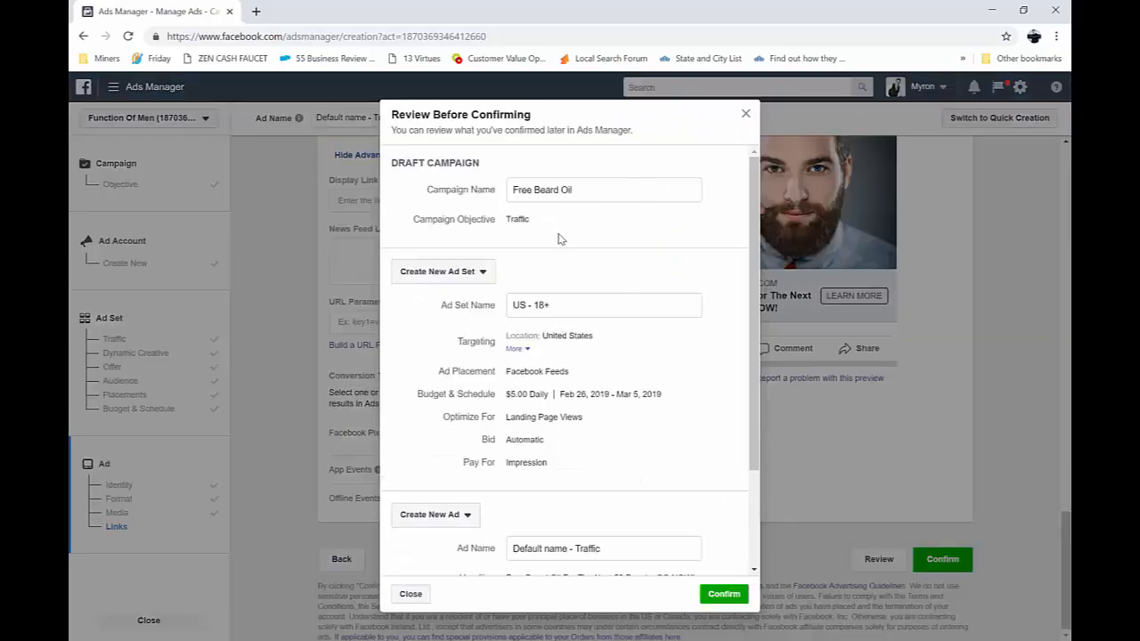
pyautogui.scroll(-3, 590, 396)
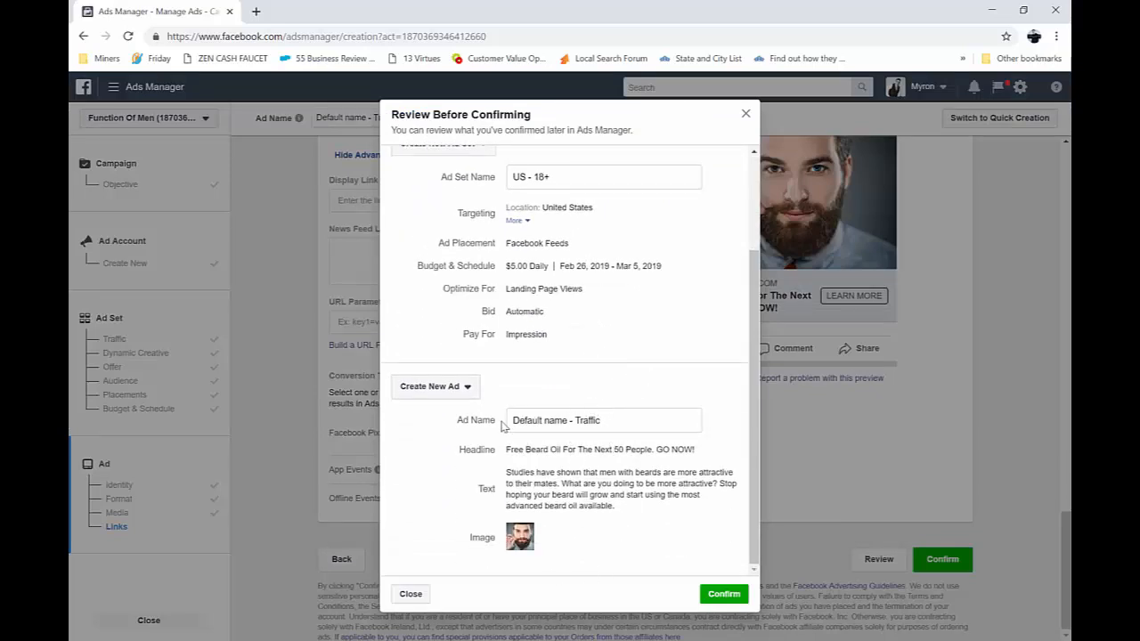
pyautogui.tripleClick(611, 426)
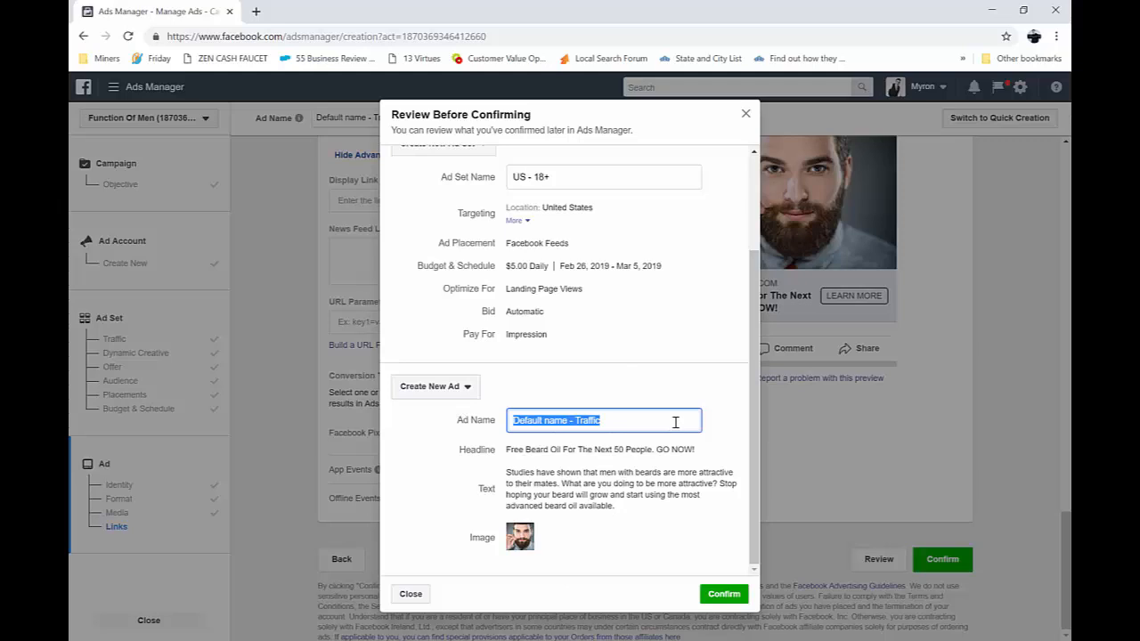
pyautogui.write('Test')
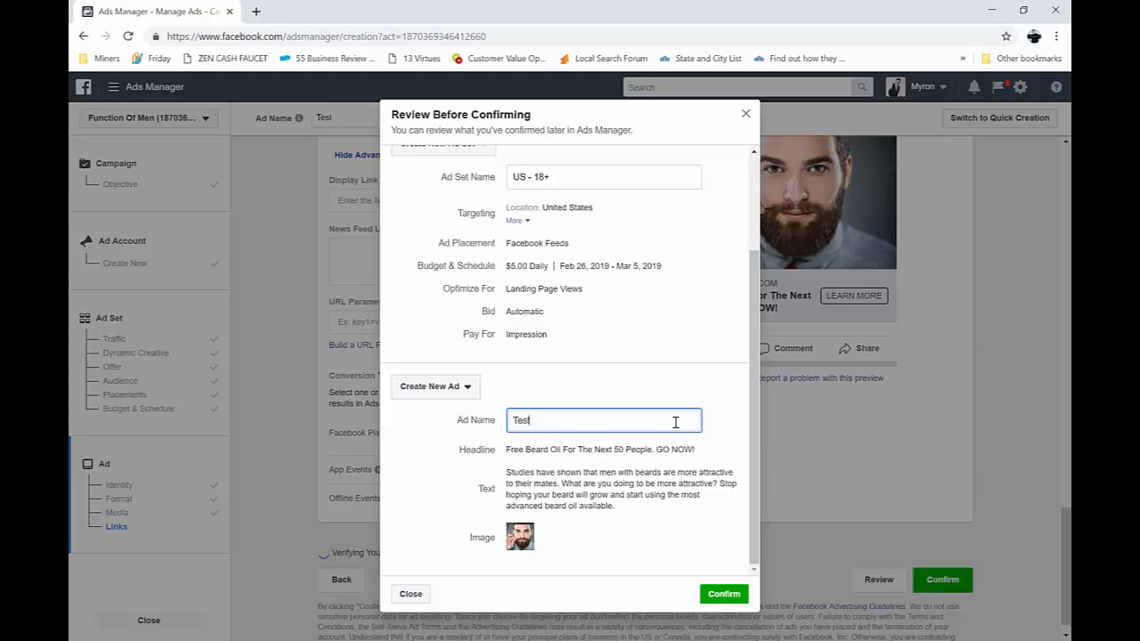
pyautogui.press('BackSpace')
pyautogui.press('BackSpace')
pyautogui.press('BackSpace')
pyautogui.press('BackSpace')
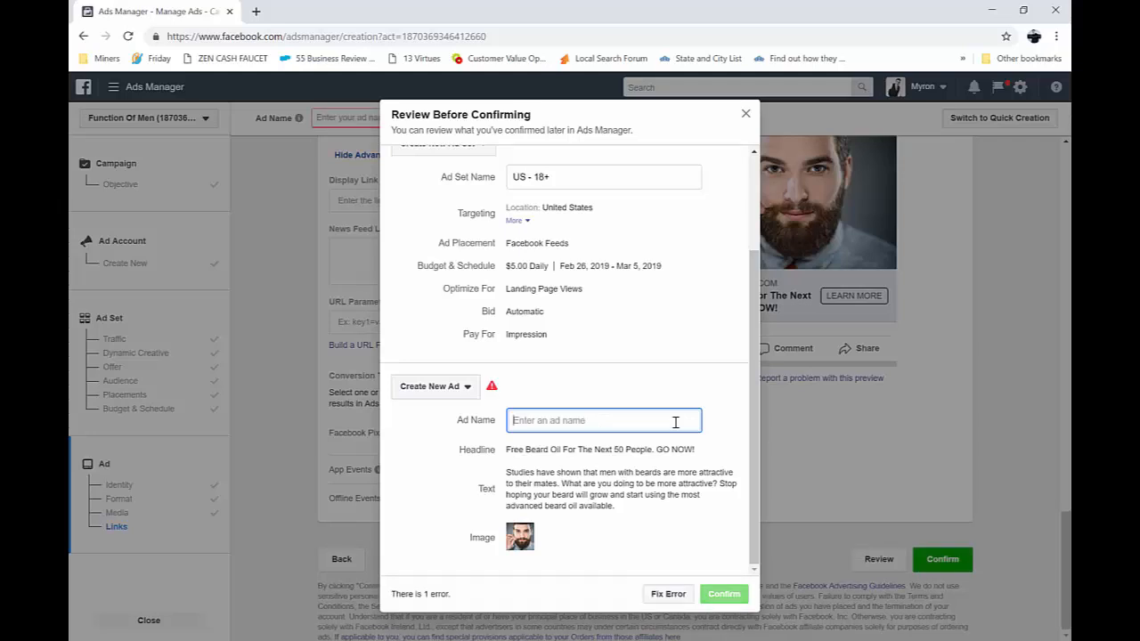
pyautogui.write('FREE BEard Oil')
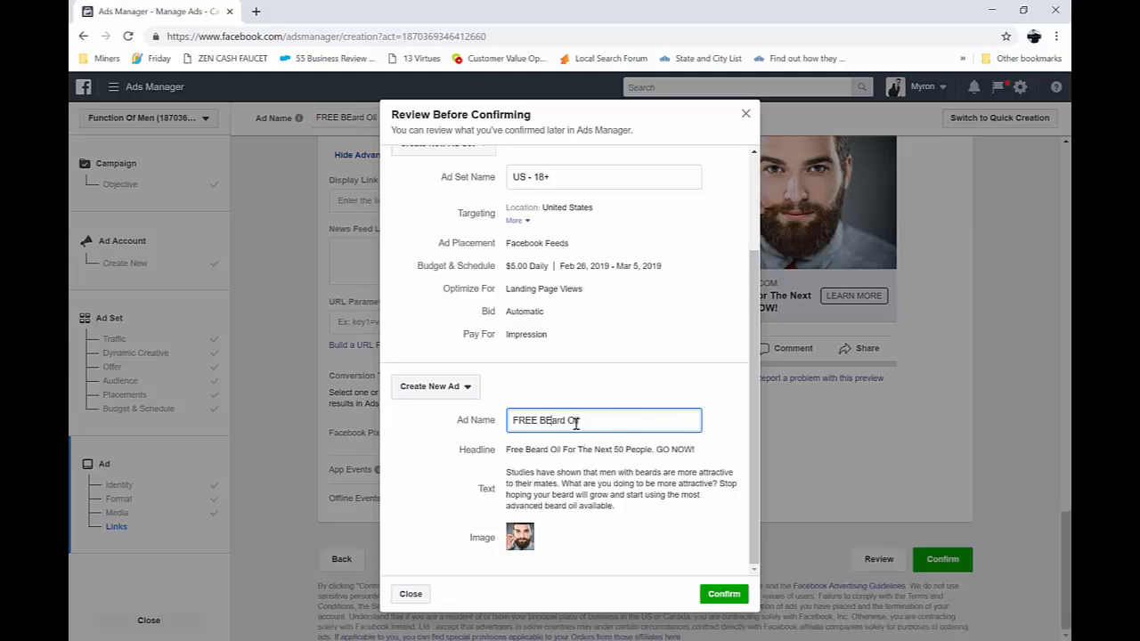
pyautogui.press('BackSpace')
pyautogui.write('e')
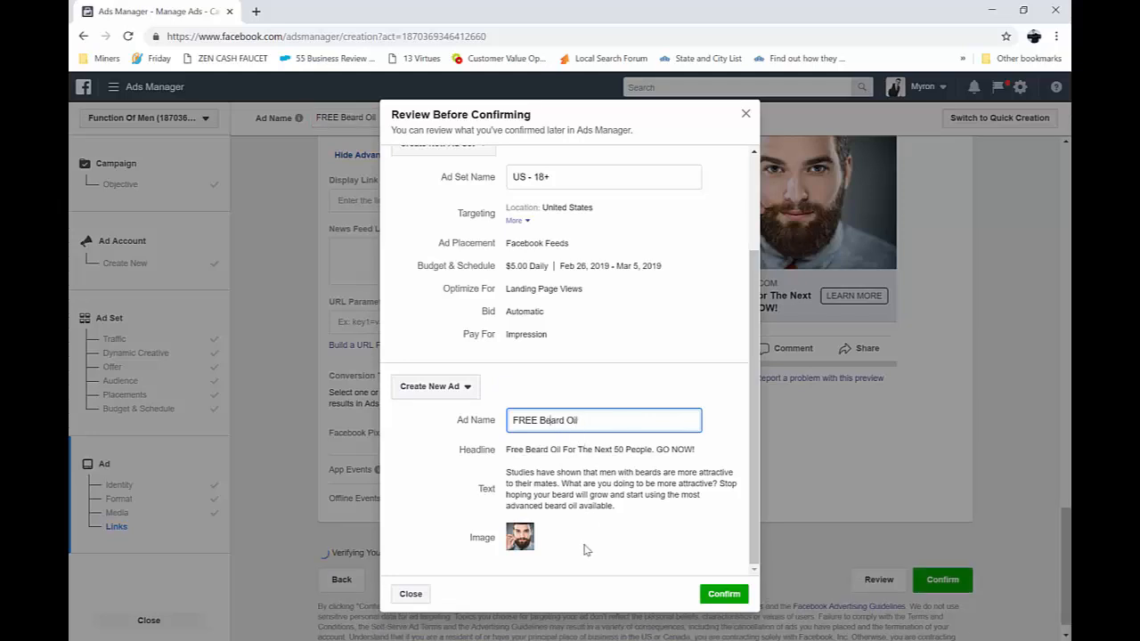
# Confirm the reviewed draft campaign and cancel the payment method selection without entering payment details
pyautogui.click(725, 595)
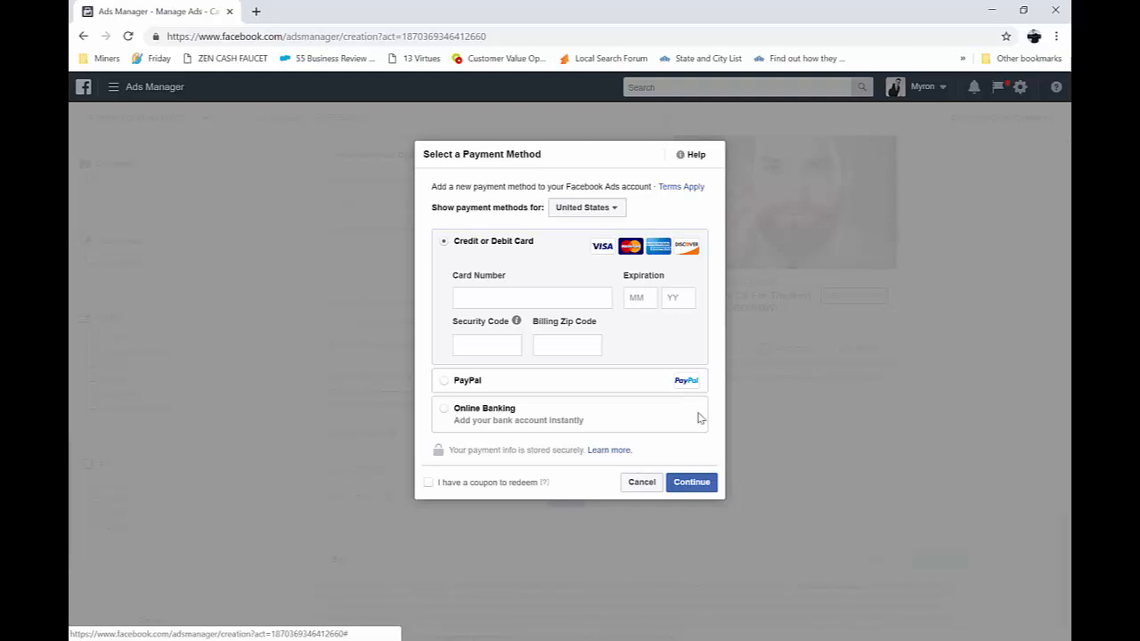
pyautogui.click(638, 486)
pyautogui.click(307, 640)
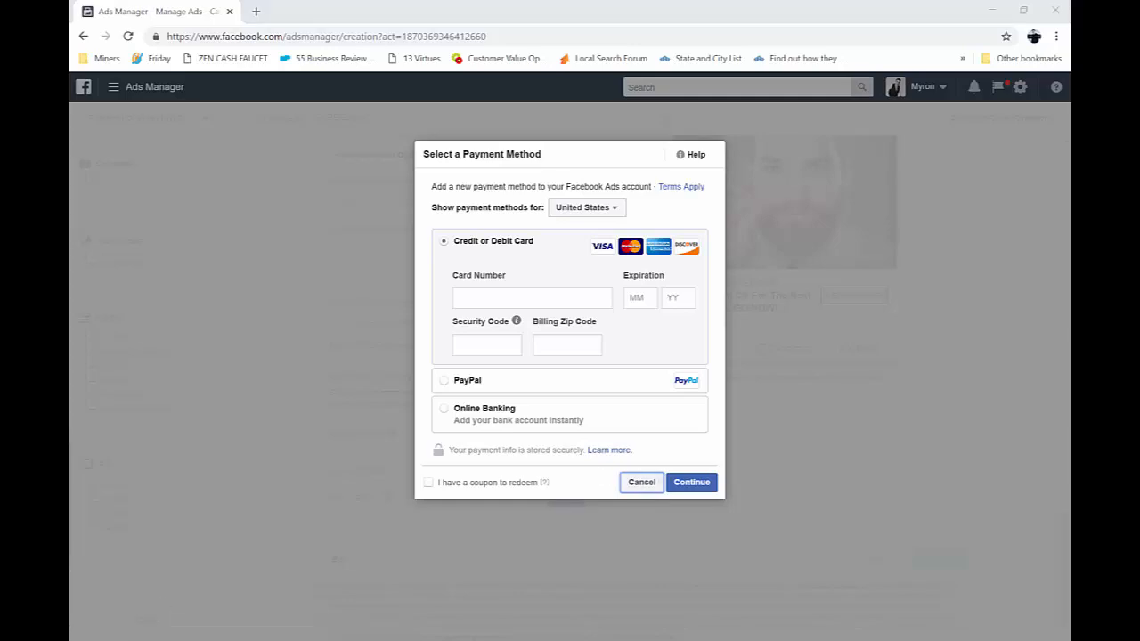